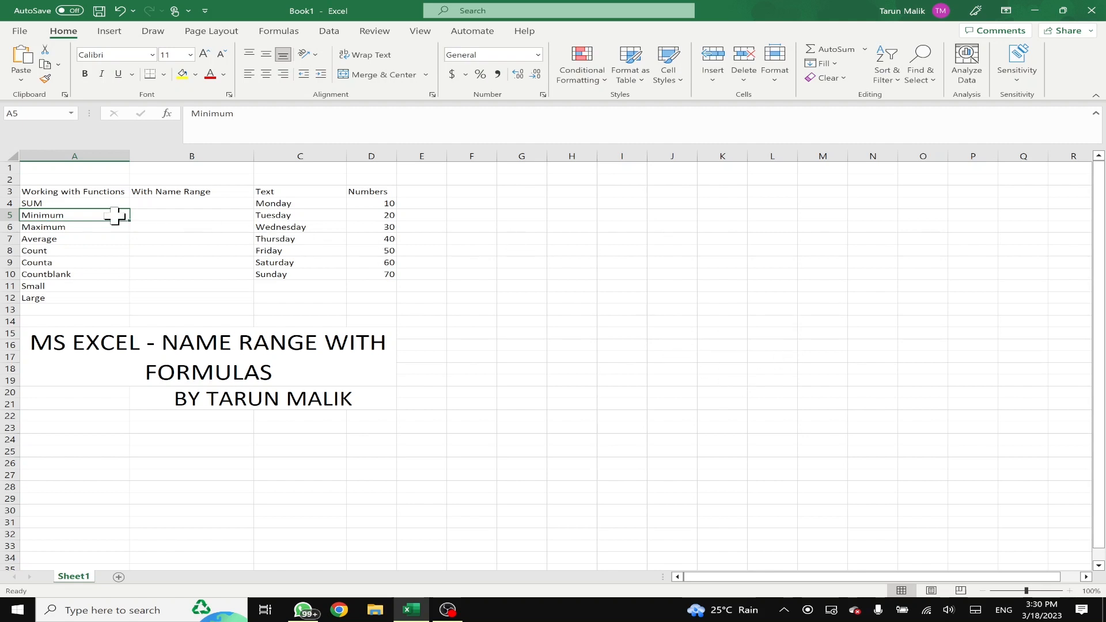
click(90, 204)
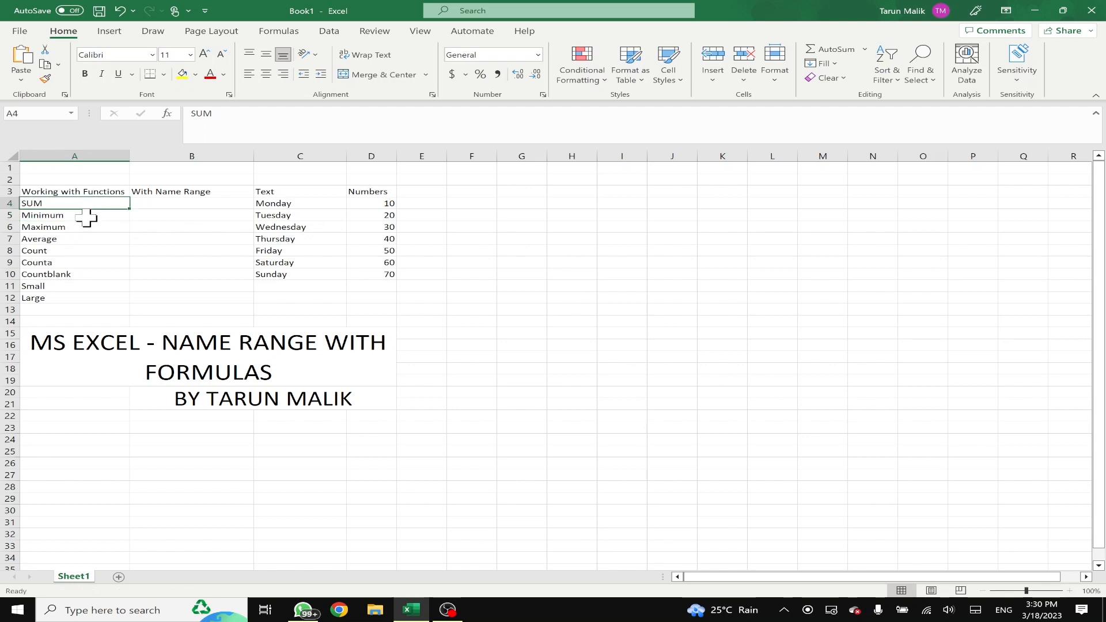
click(86, 216)
click(88, 229)
click(88, 239)
click(89, 250)
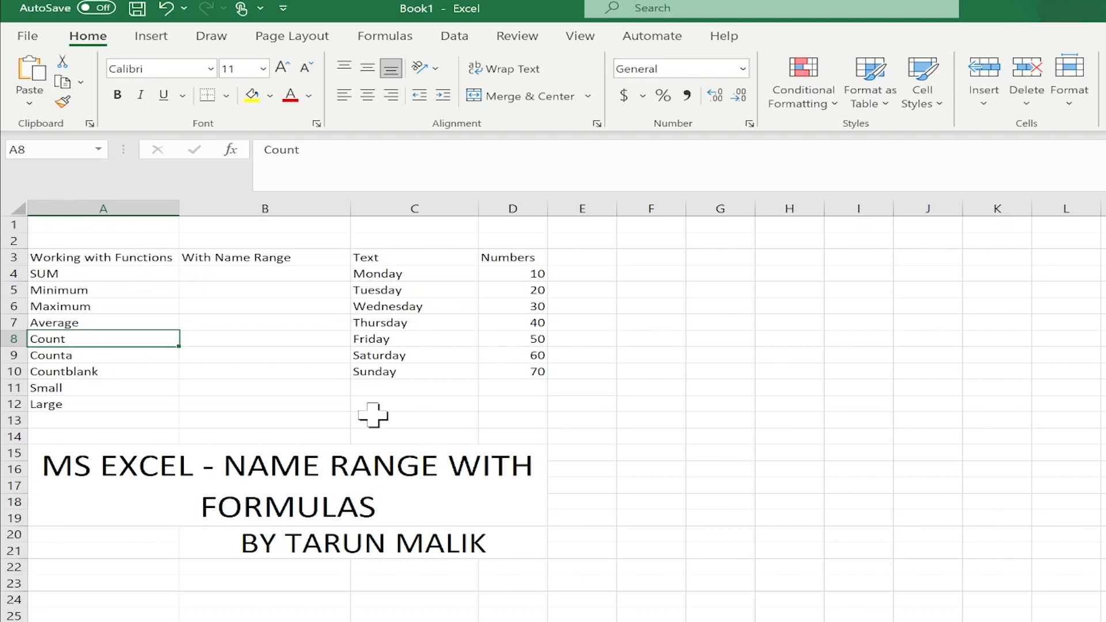
- Define the name NUMBERS for the range D4:D10
drag(504, 276, 518, 375)
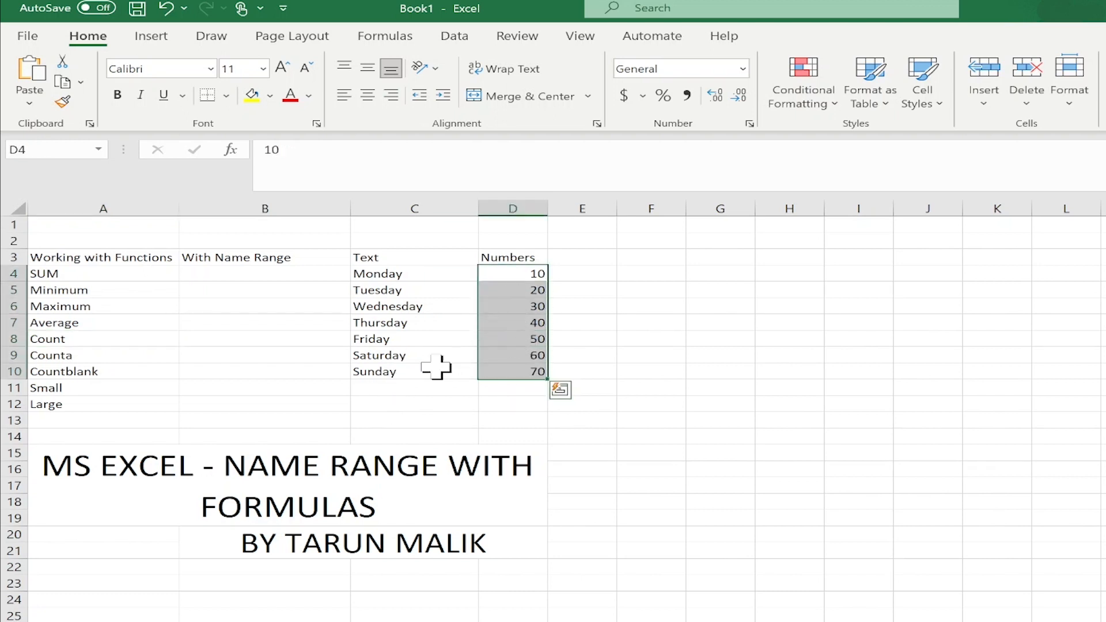
click(48, 149)
text(NUM)
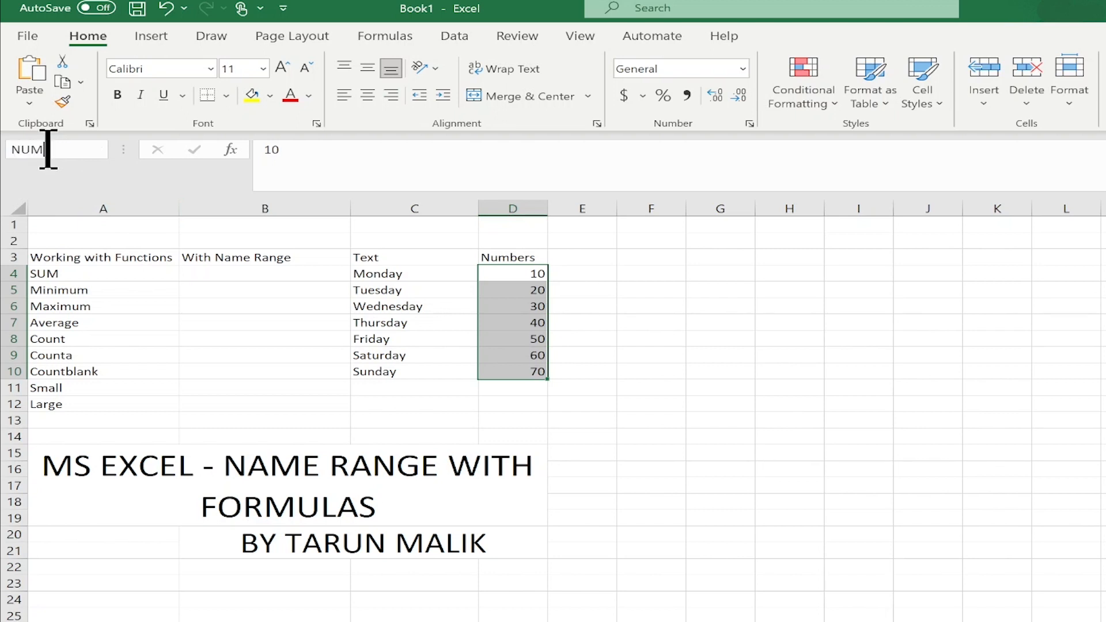
text(BERS)
key(Return)
- Define the name TEXT for the weekday range C4:C10
drag(368, 278, 406, 372)
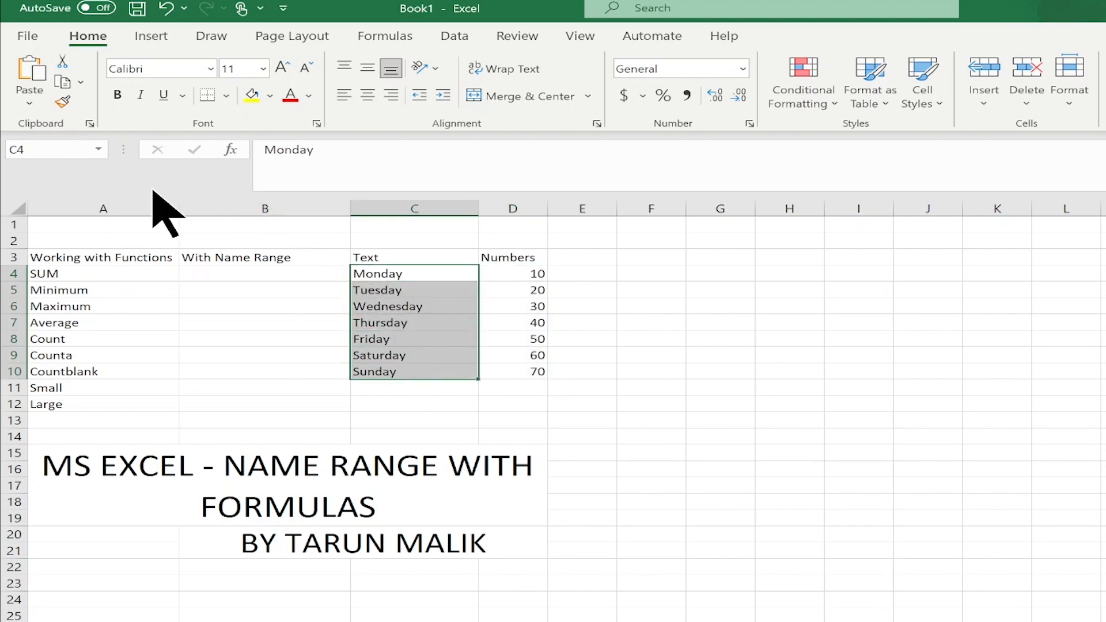
click(76, 154)
click(492, 291)
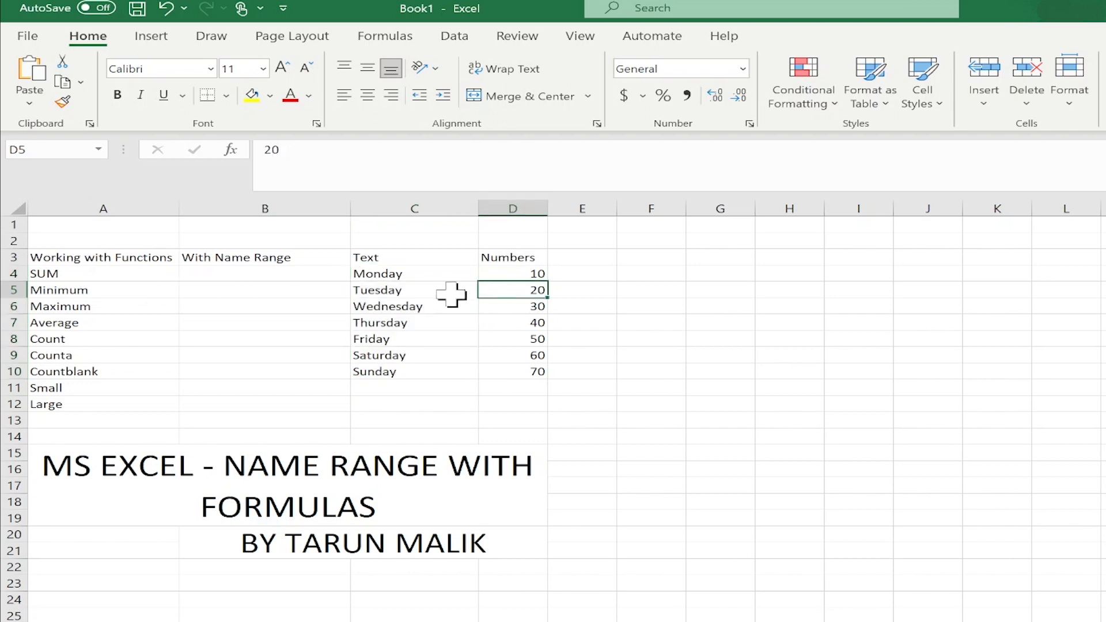
- Begin a SUM formula in cell B4 beside the SUM label
click(231, 277)
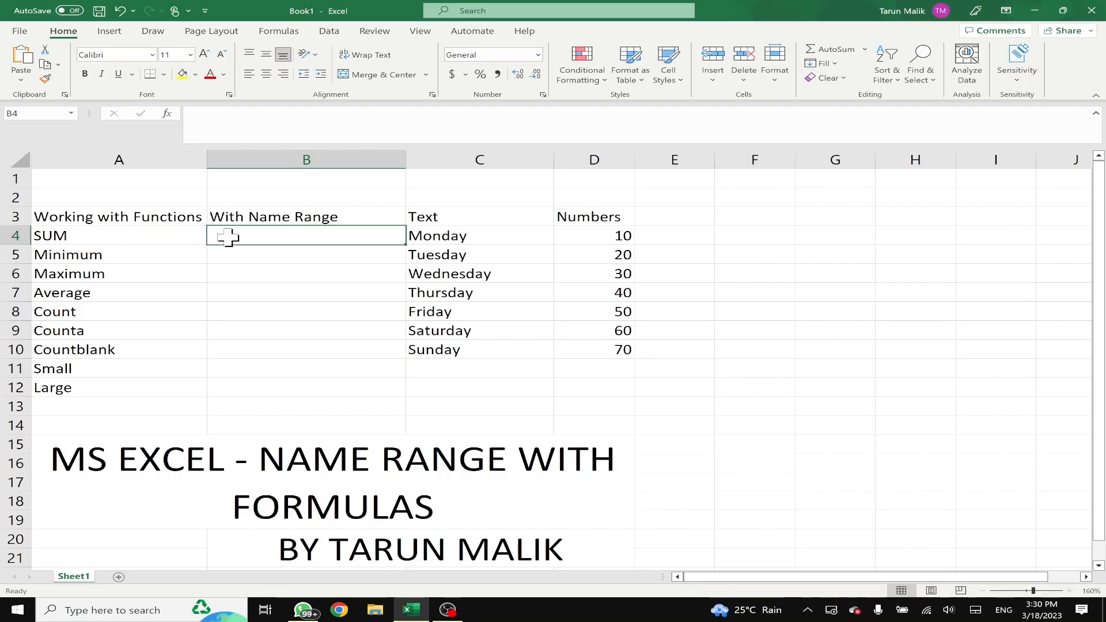
text(=)
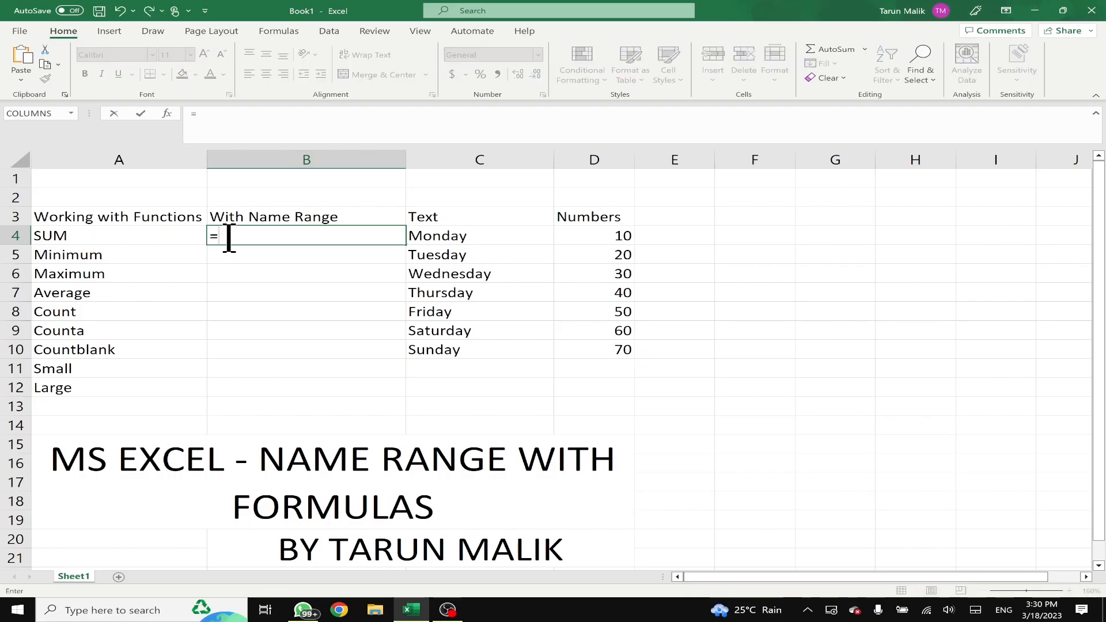
text(SUM()
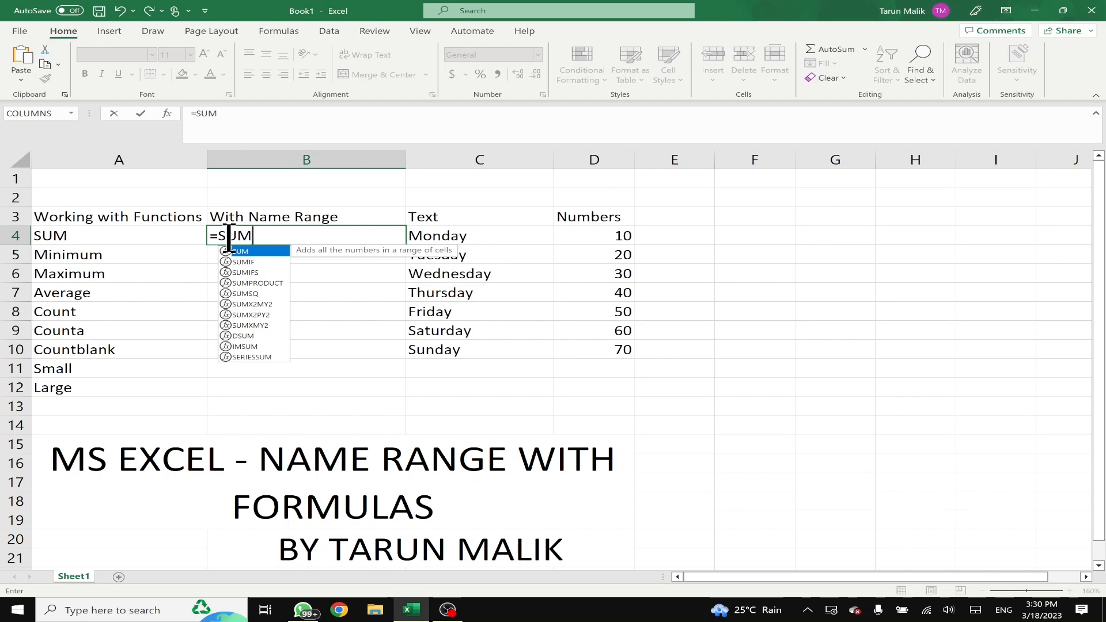
- Preview the cells behind the names NUMBERS and TEXT by entering each as the SUM argument and clearing it again
text(NUMBERS)
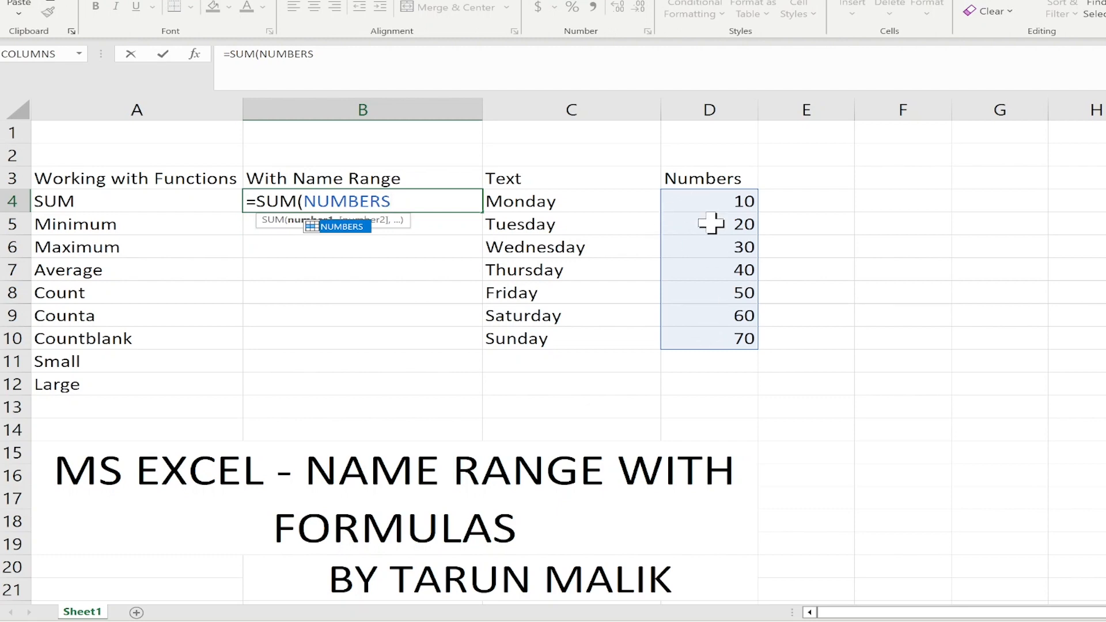
key(BackSpace)
key(BackSpace)
key(BackSpace)
key(BackSpace)
key(BackSpace)
key(BackSpace)
key(BackSpace)
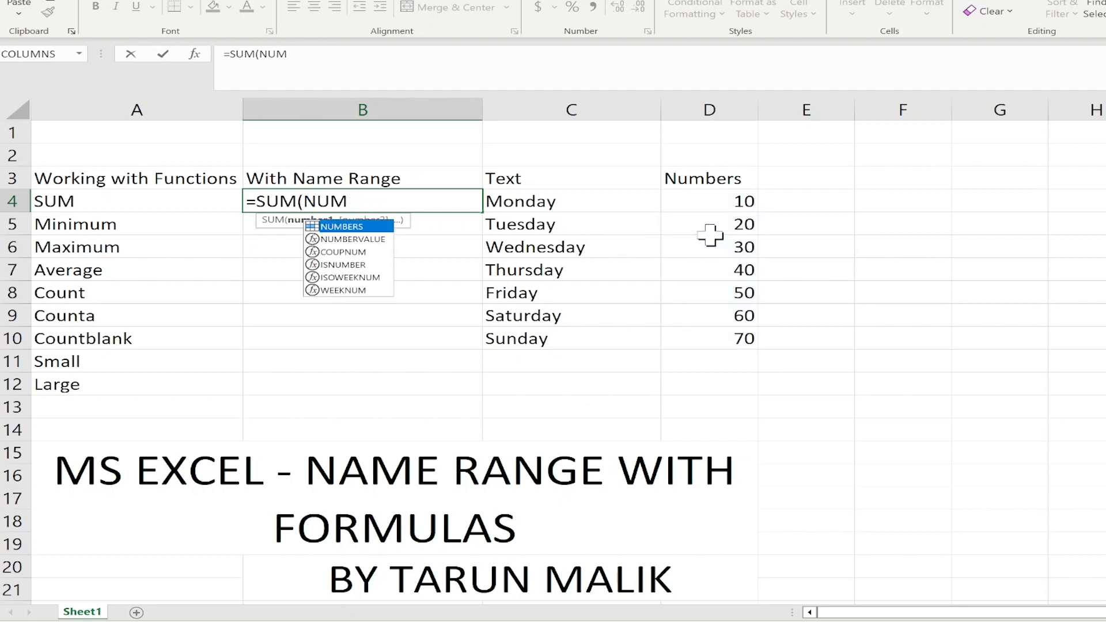
text(TEXT)
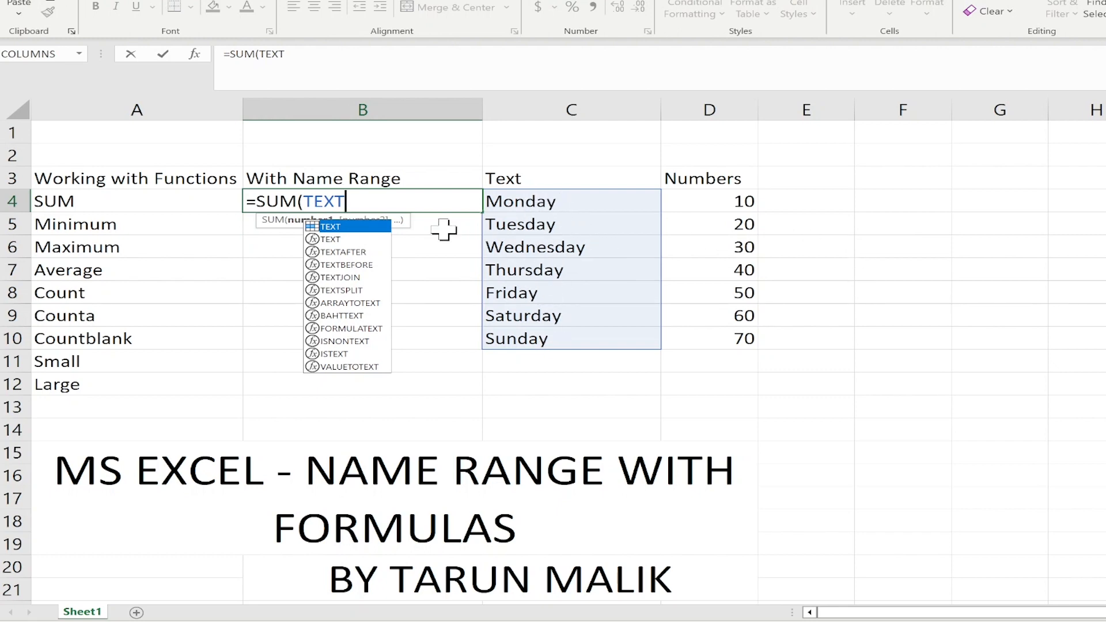
key(BackSpace)
key(BackSpace)
key(BackSpace)
key(BackSpace)
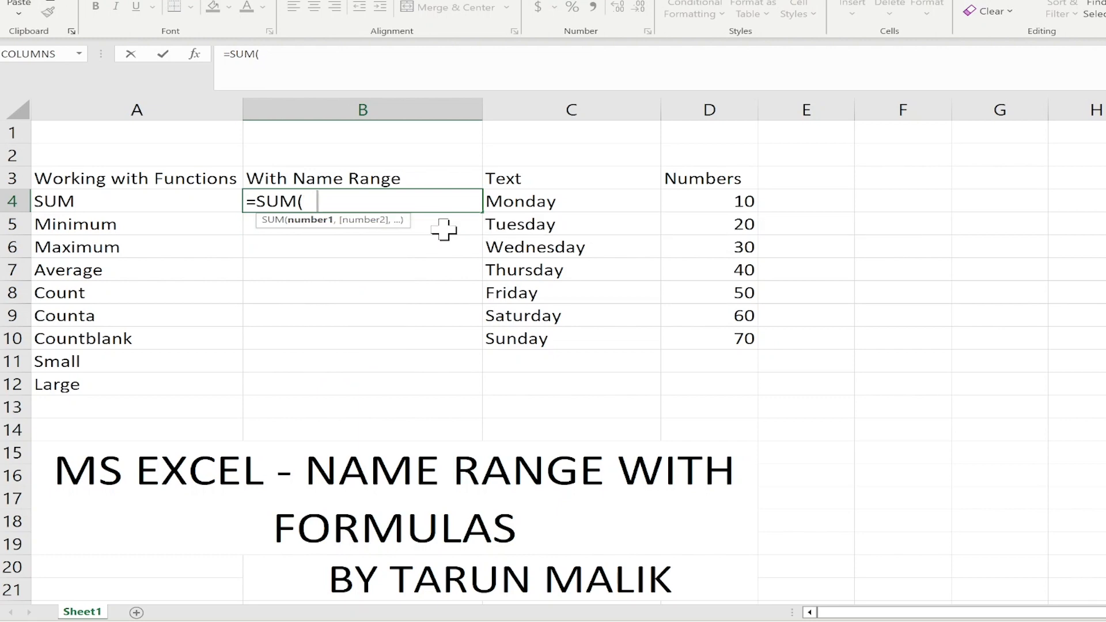
- Complete the B4 formula as =SUM(NUMBERS) and select D4:D10 to check the range it adds up
text(NU)
key(Tab)
text())
key(Return)
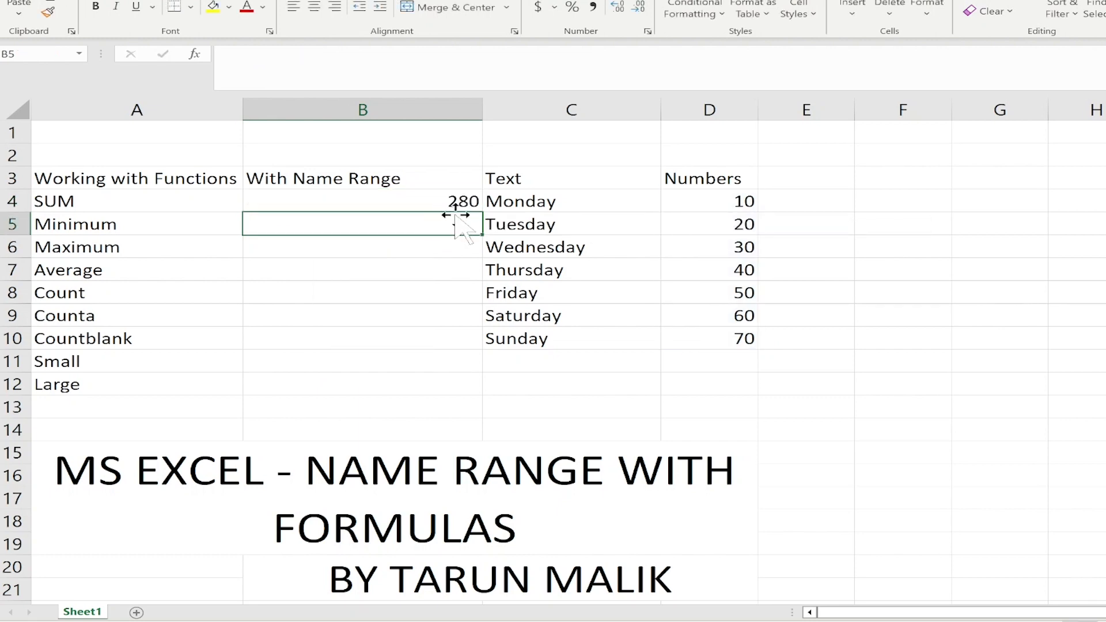
click(713, 205)
drag(713, 206, 704, 334)
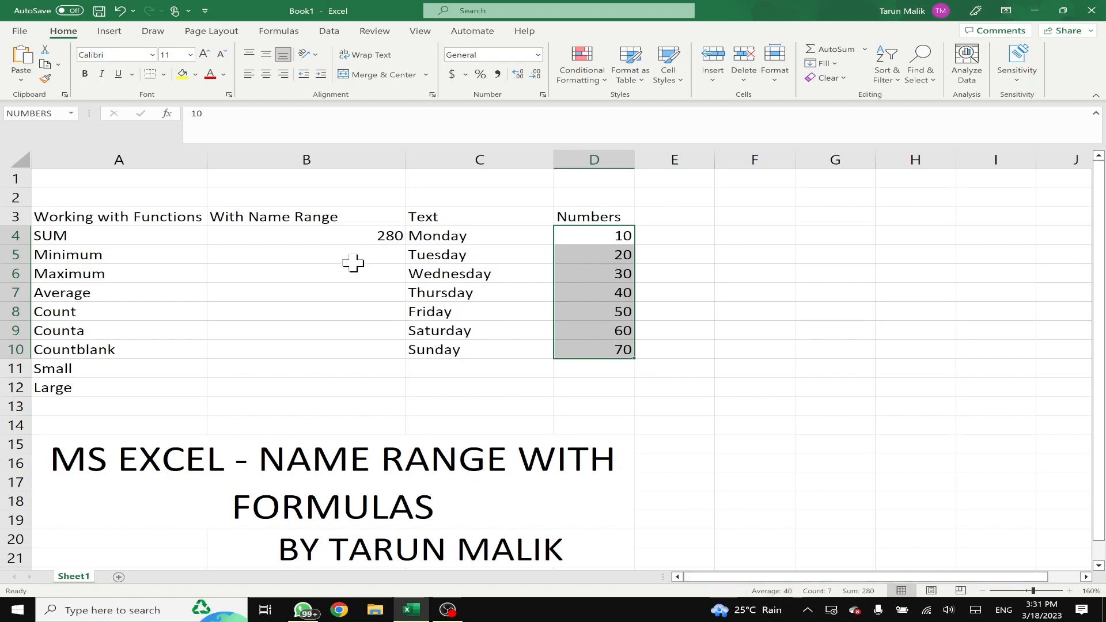
- Enter =MIN(NUMBERS) in cell B5 and compare the result with the smallest value in the Numbers column
click(345, 258)
text(=)
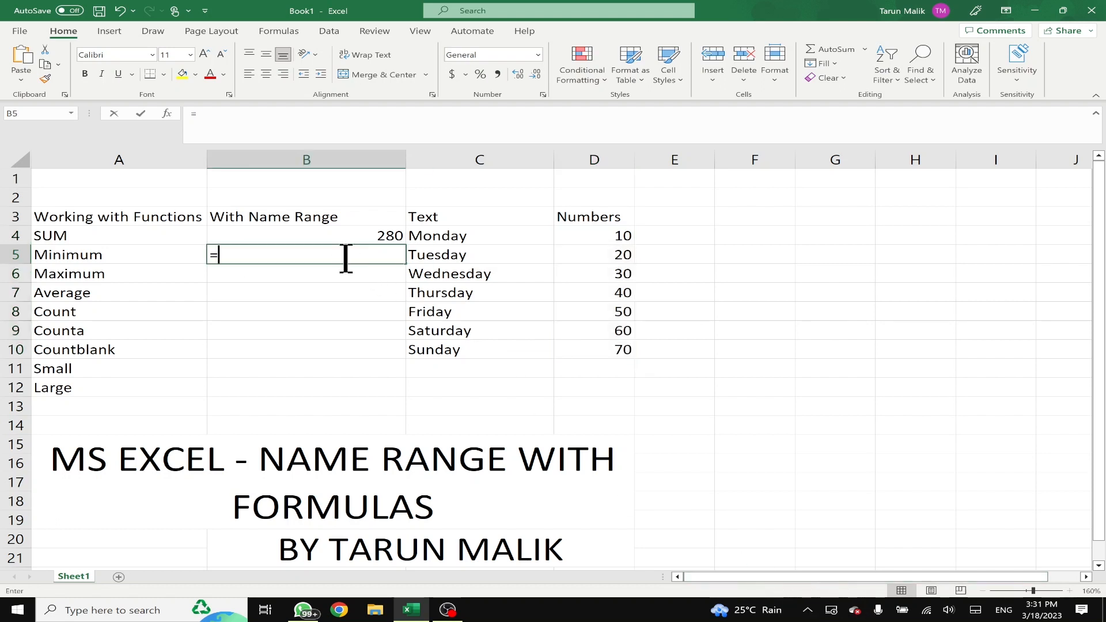
text(MI)
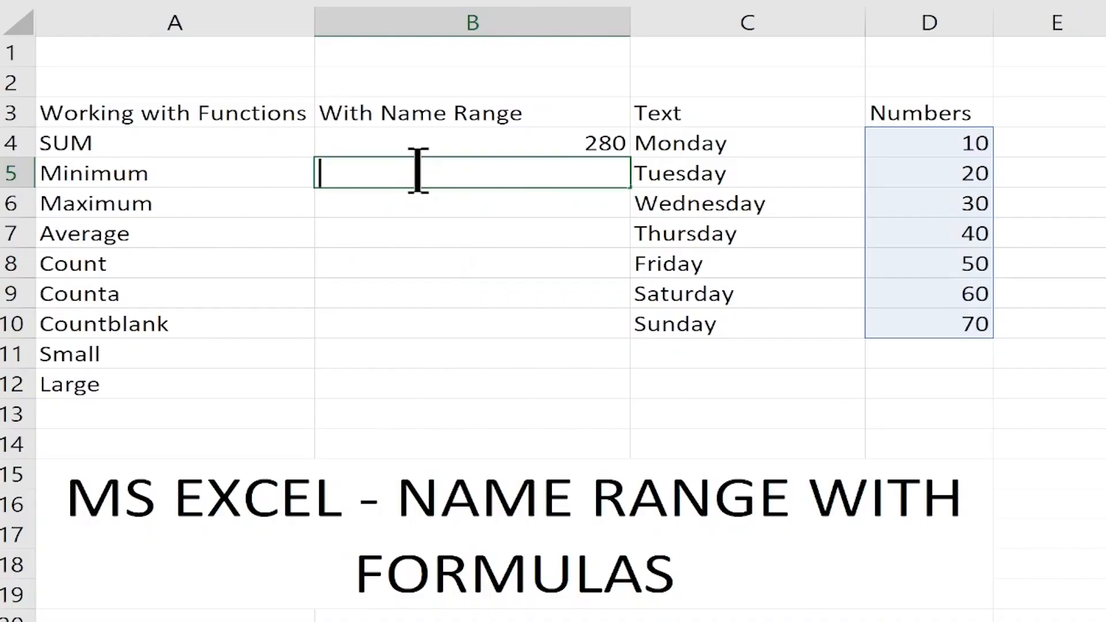
text(=)
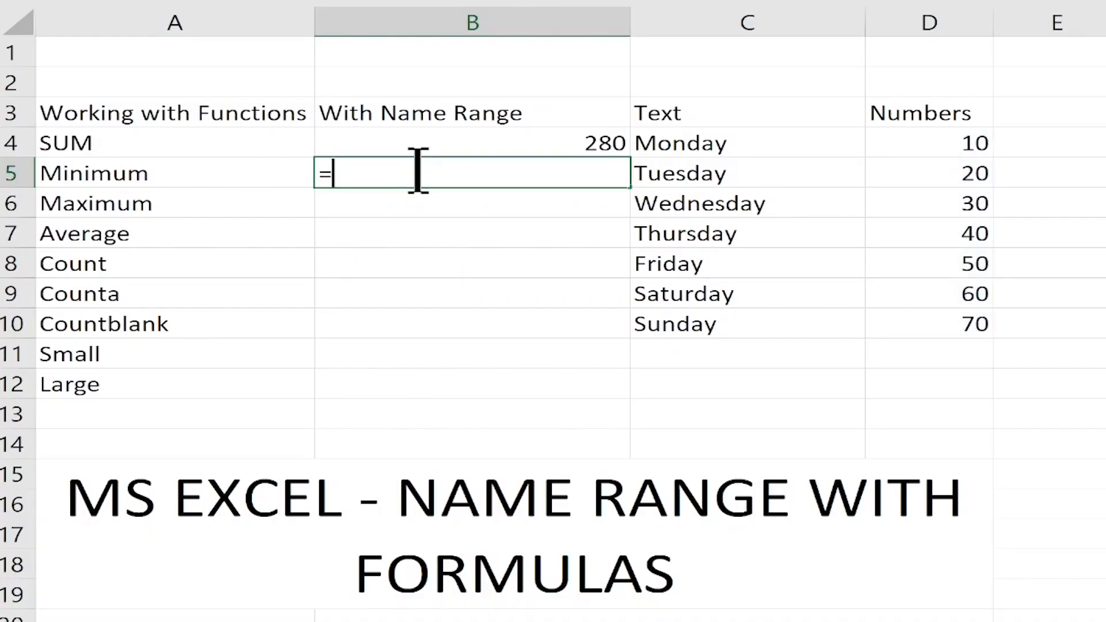
text(MIN(N)
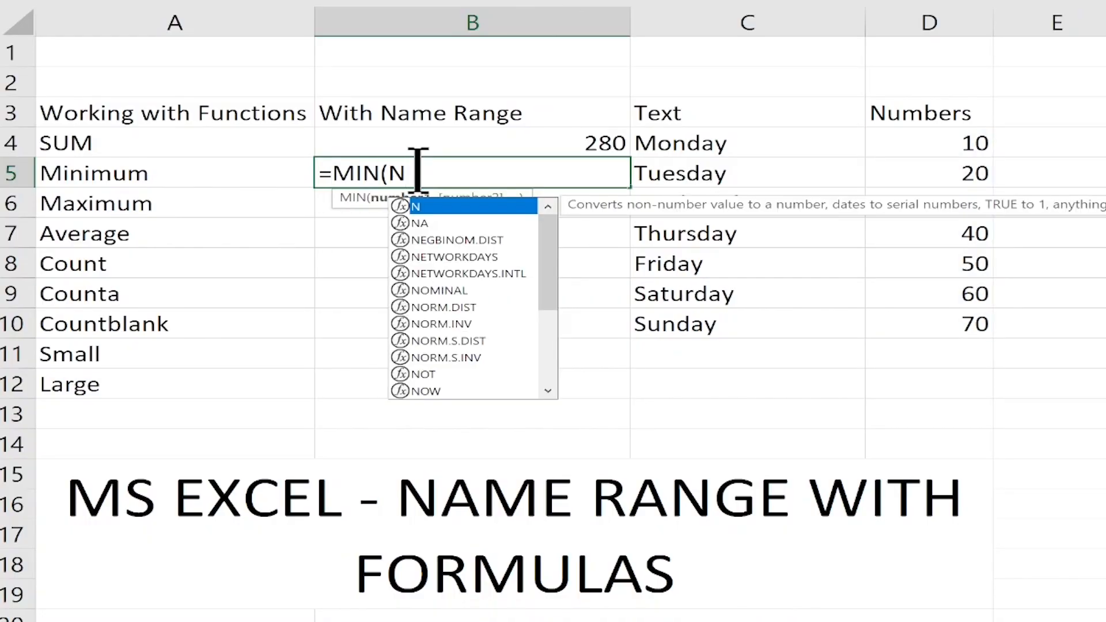
text(UMBERS))
key(Return)
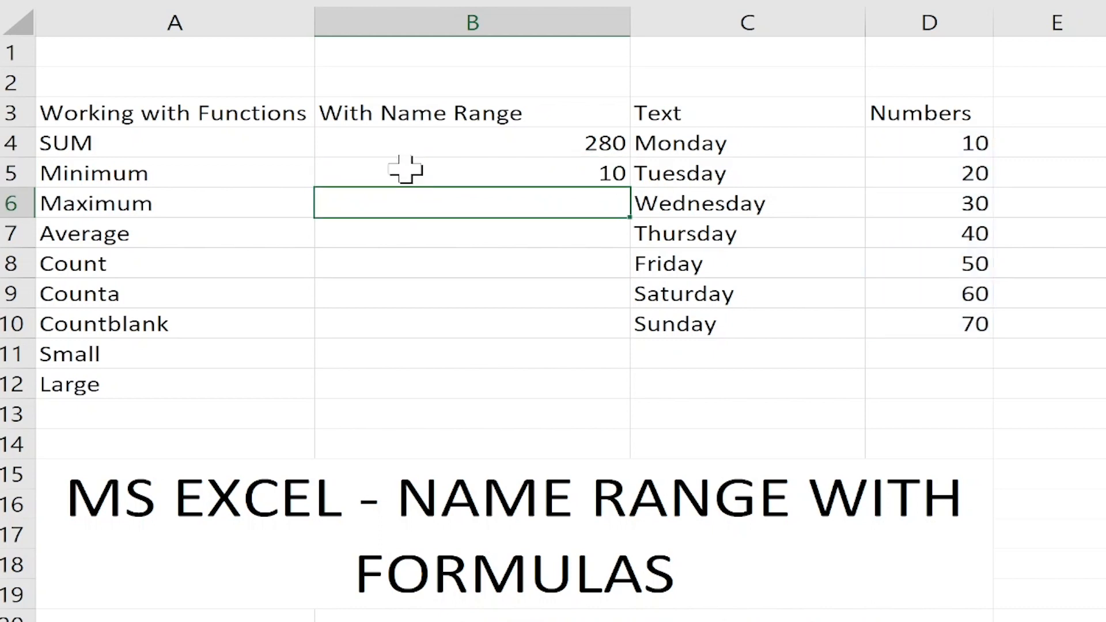
click(945, 151)
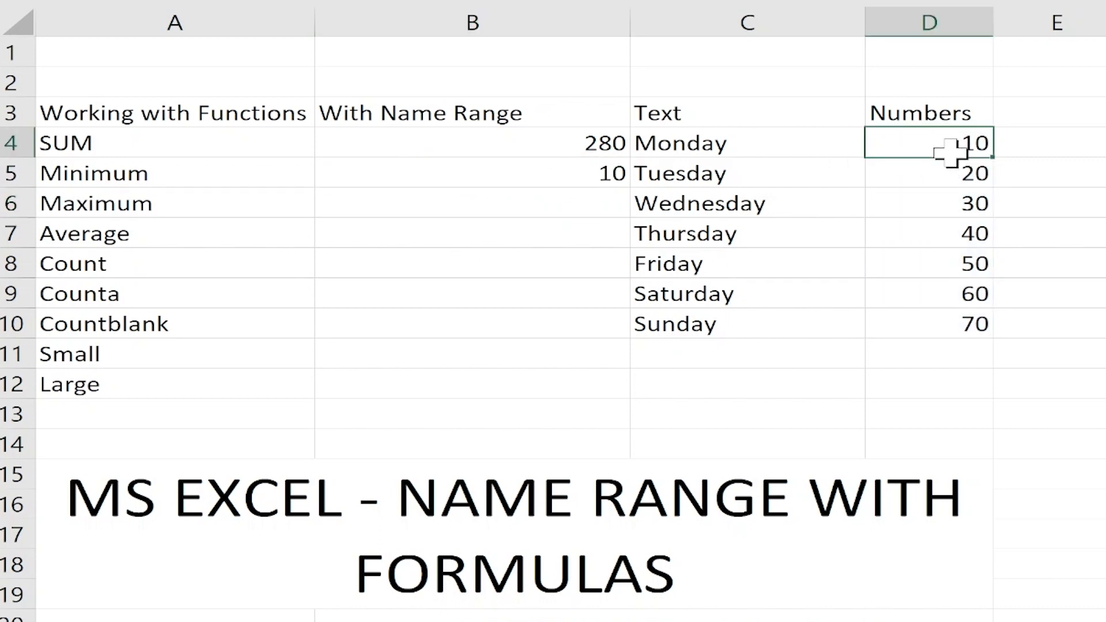
- Enter =MAX(NUMBERS) in cell B6 beside the Maximum label
click(562, 209)
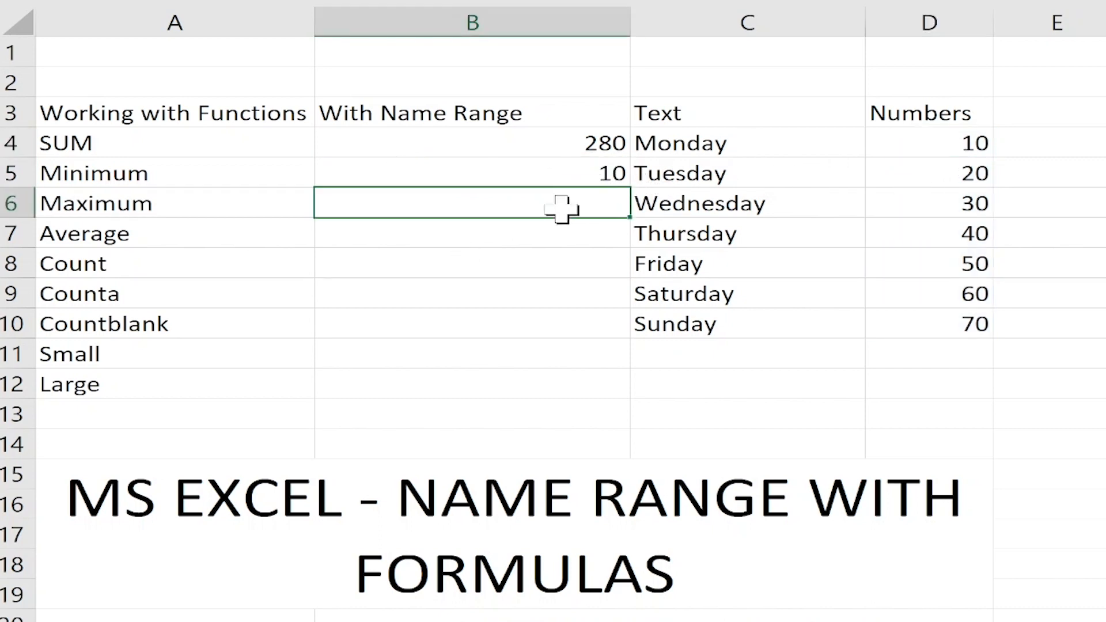
text(=M)
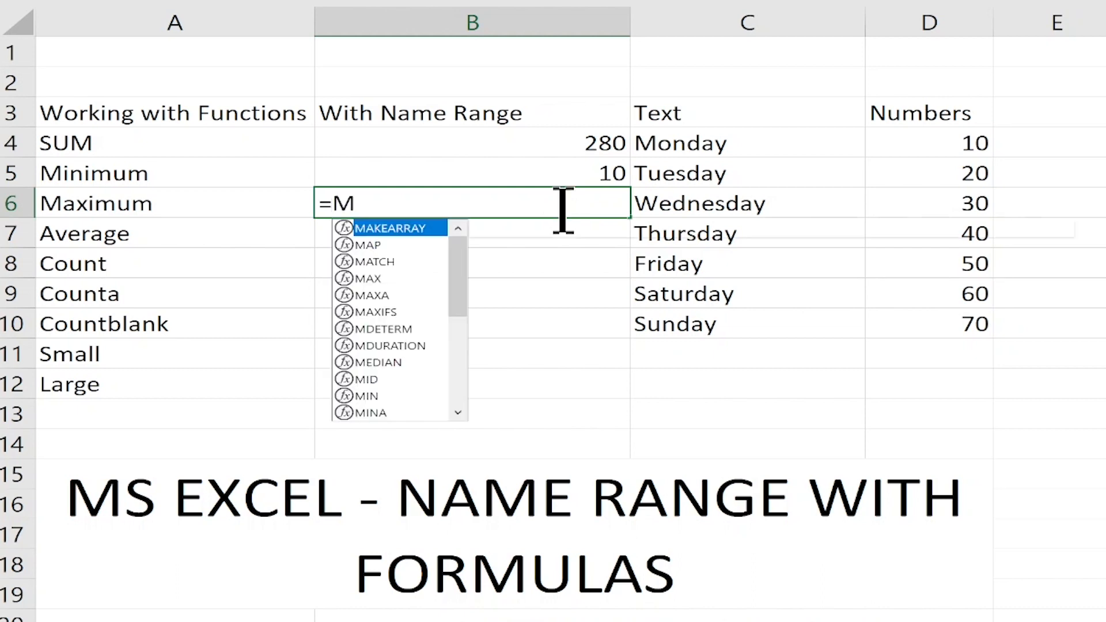
text(AX(NUMBERS))
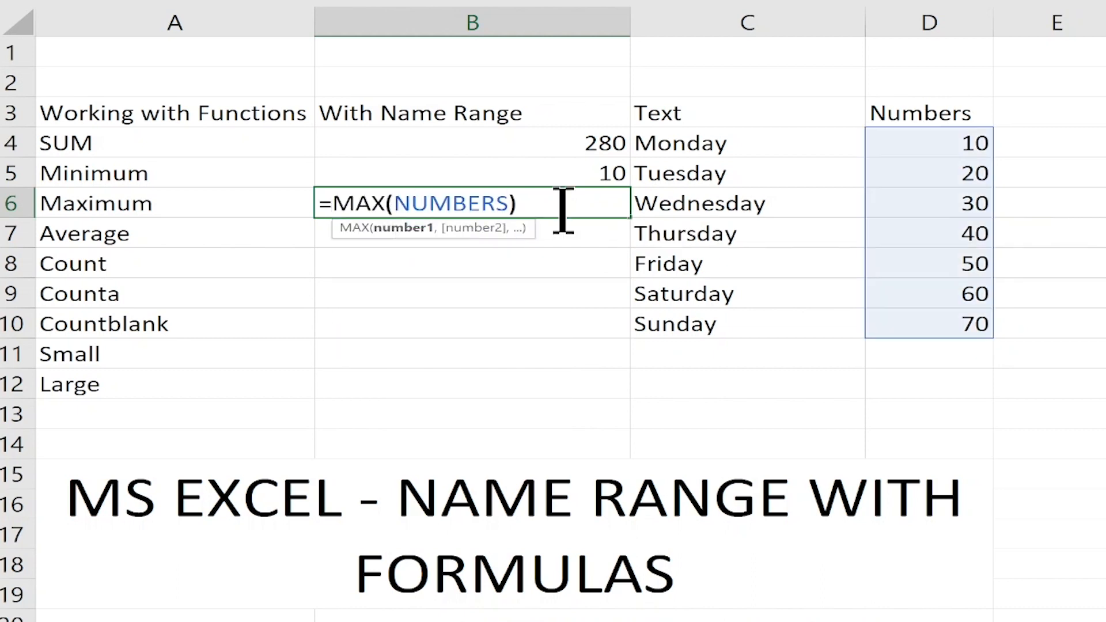
key(Return)
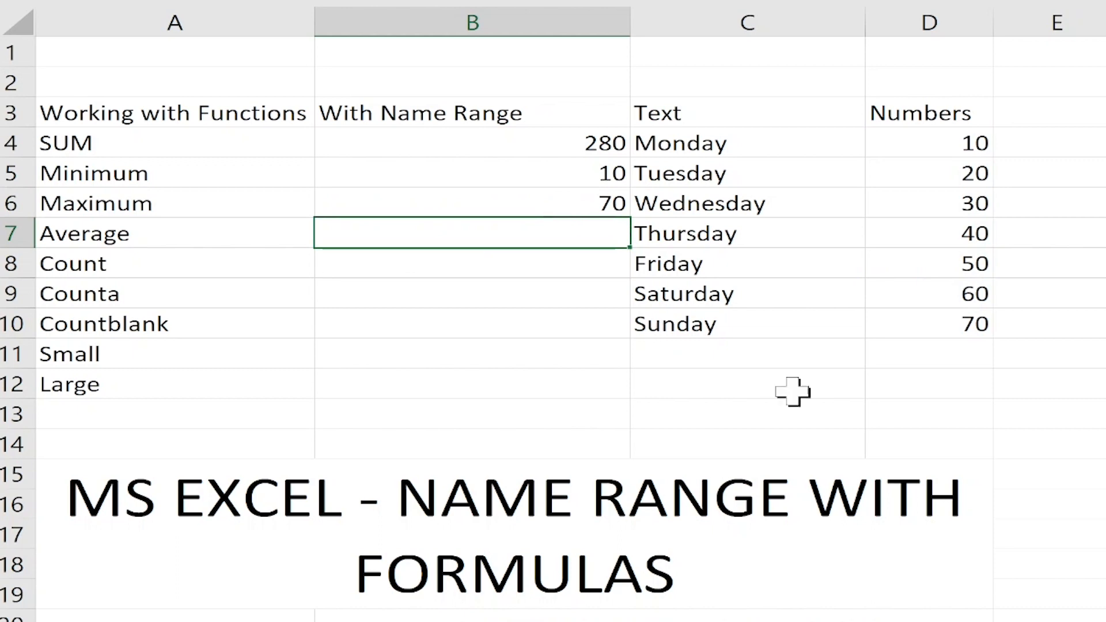
- Set Sunday's number in D10 to 546 to test how the named-range formulas respond
click(925, 332)
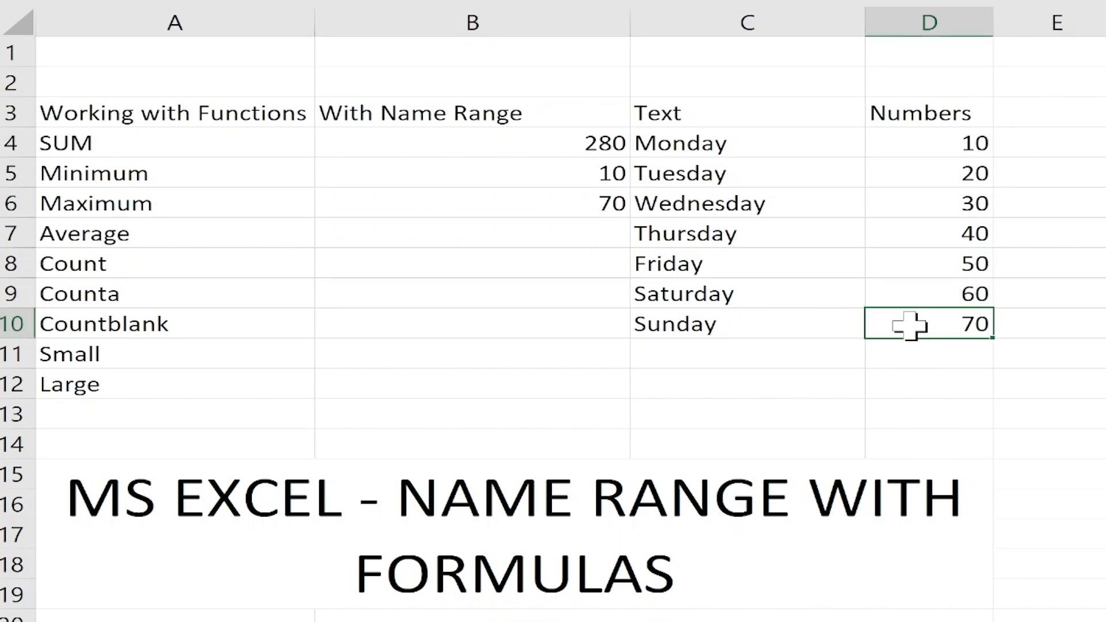
text(W655)
key(BackSpace)
key(BackSpace)
key(BackSpace)
key(BackSpace)
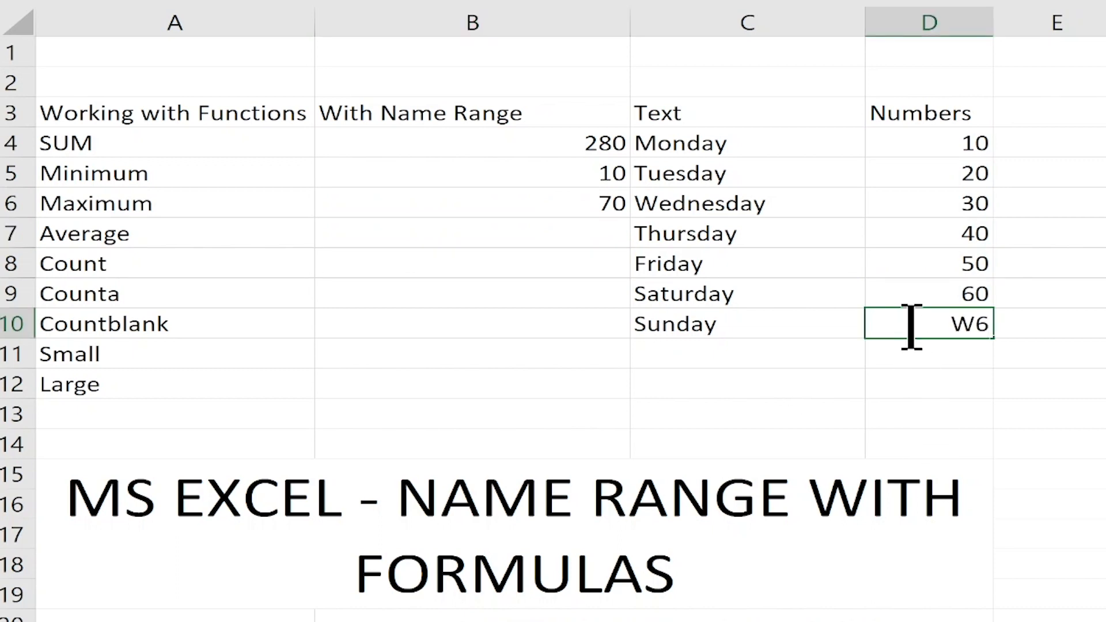
text(546)
key(Return)
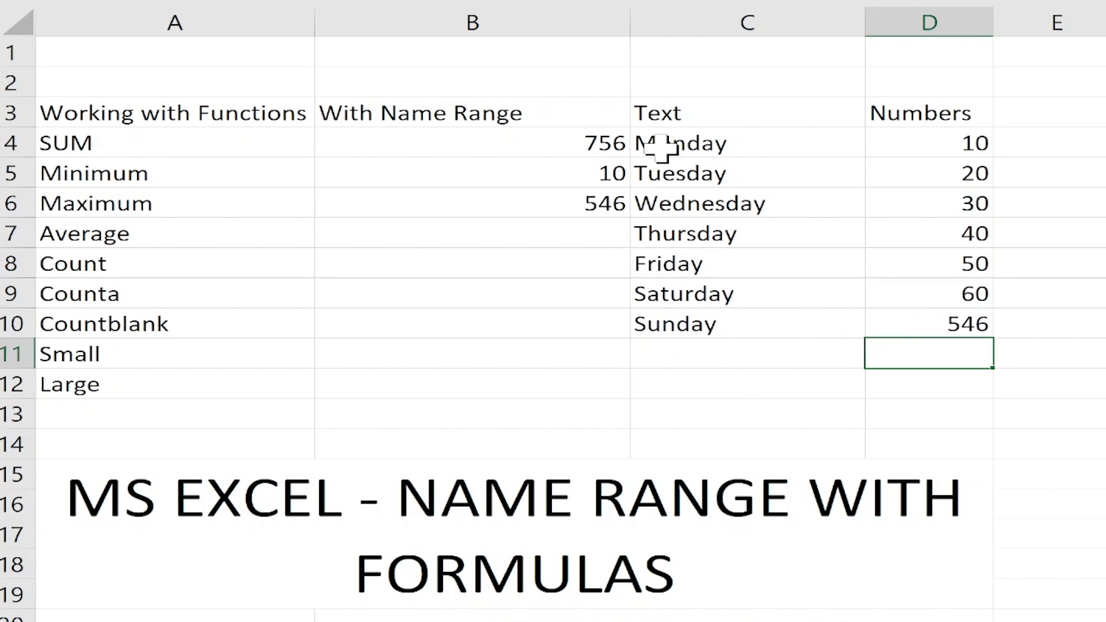
- Restore Sunday's number in D10 to 70
click(910, 330)
text(70)
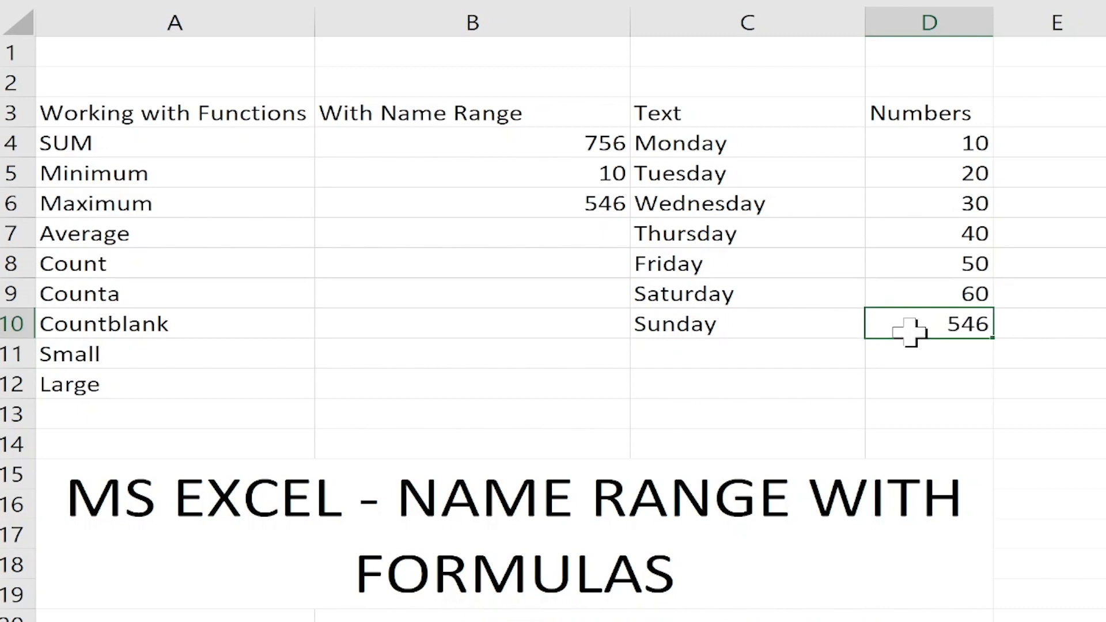
key(Return)
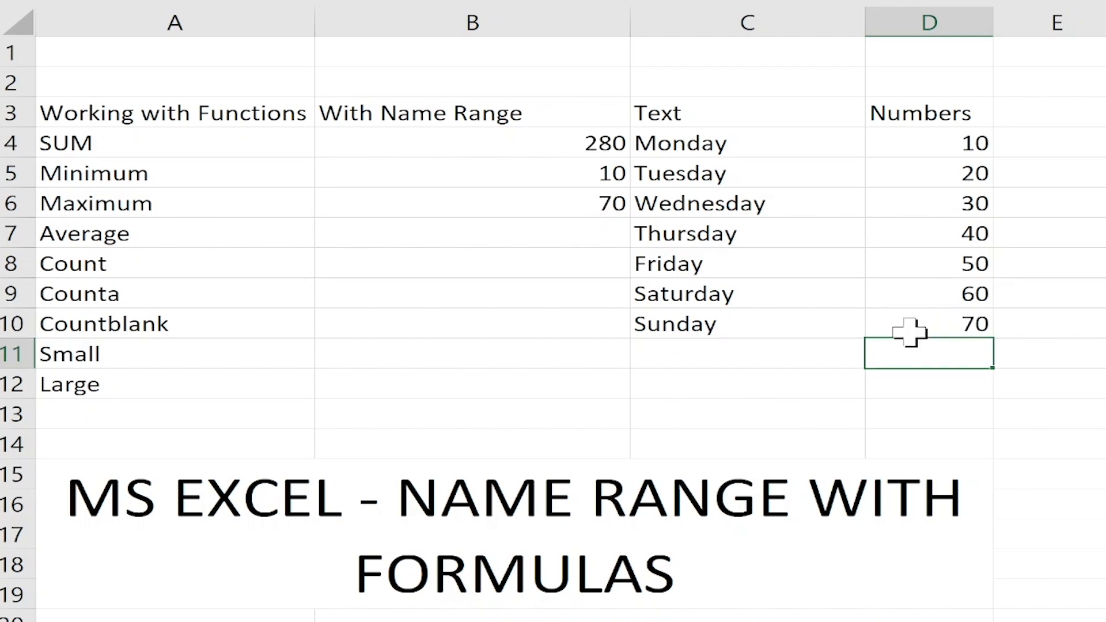
- Enter the average formula in B7 with the named range, accepting the correction to =AVERAGE(NUMBERS), and check it against D4:D10
click(558, 225)
text(=AVG(NUMB)
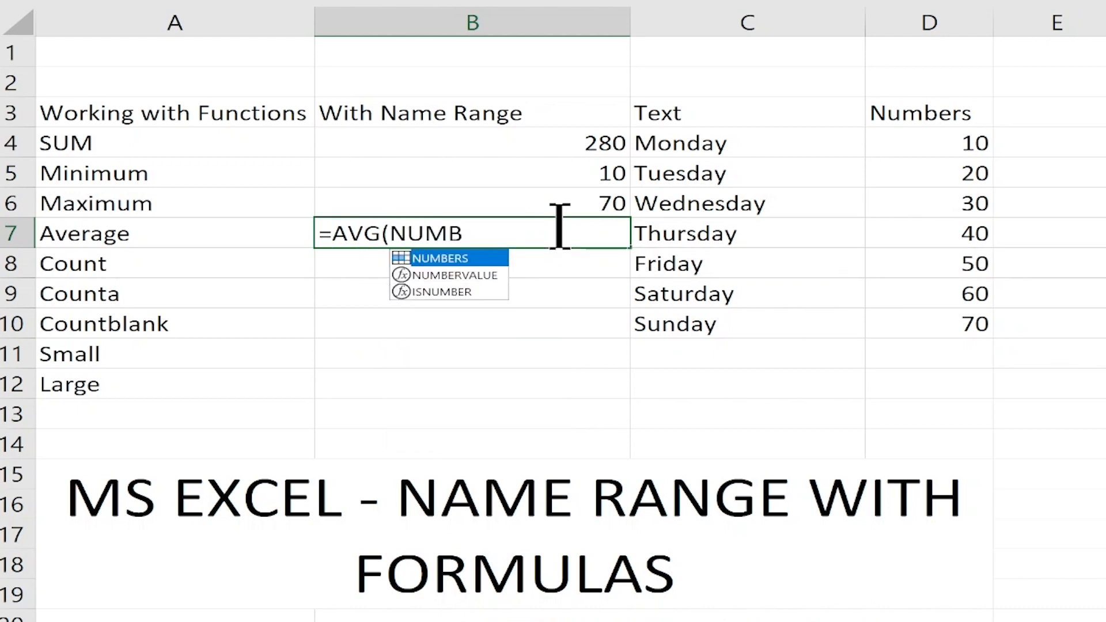
key(Tab)
text())
key(Return)
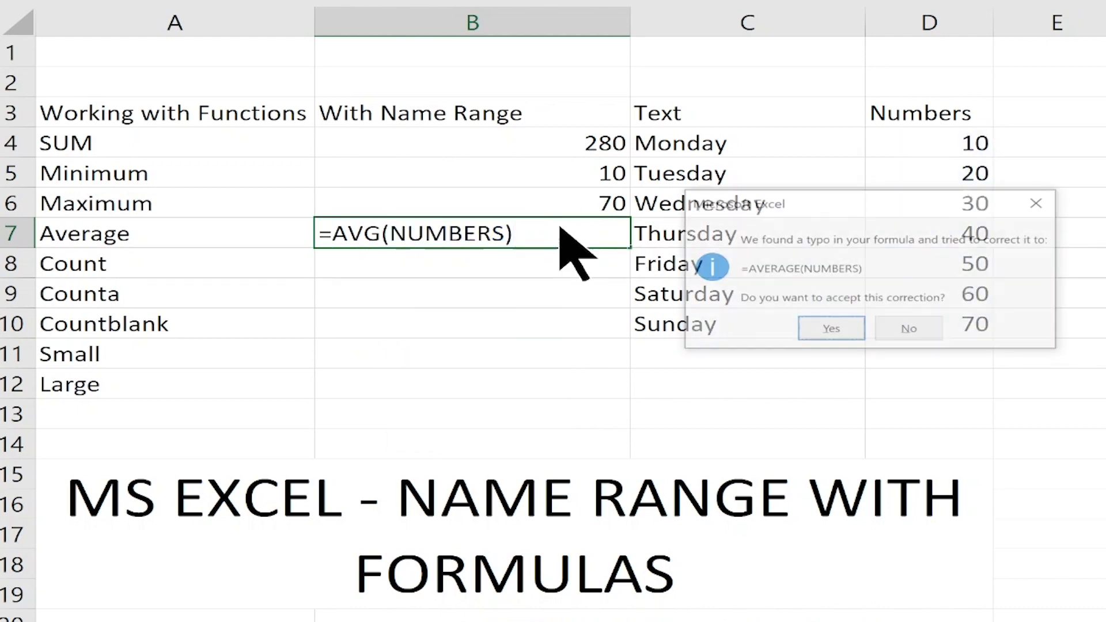
click(763, 326)
click(583, 233)
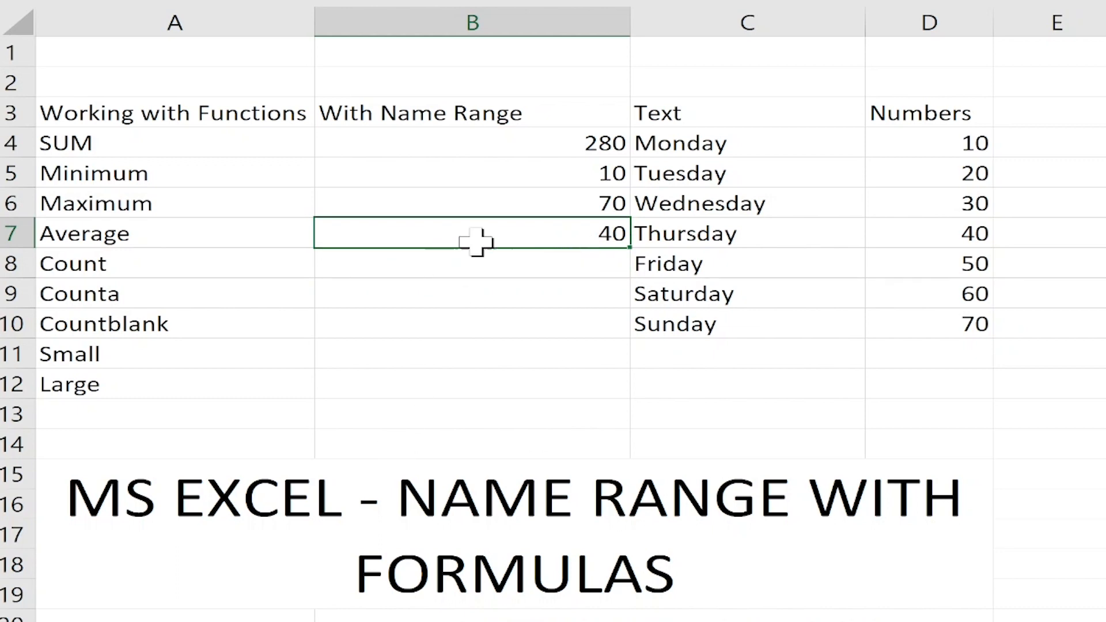
drag(929, 153, 946, 326)
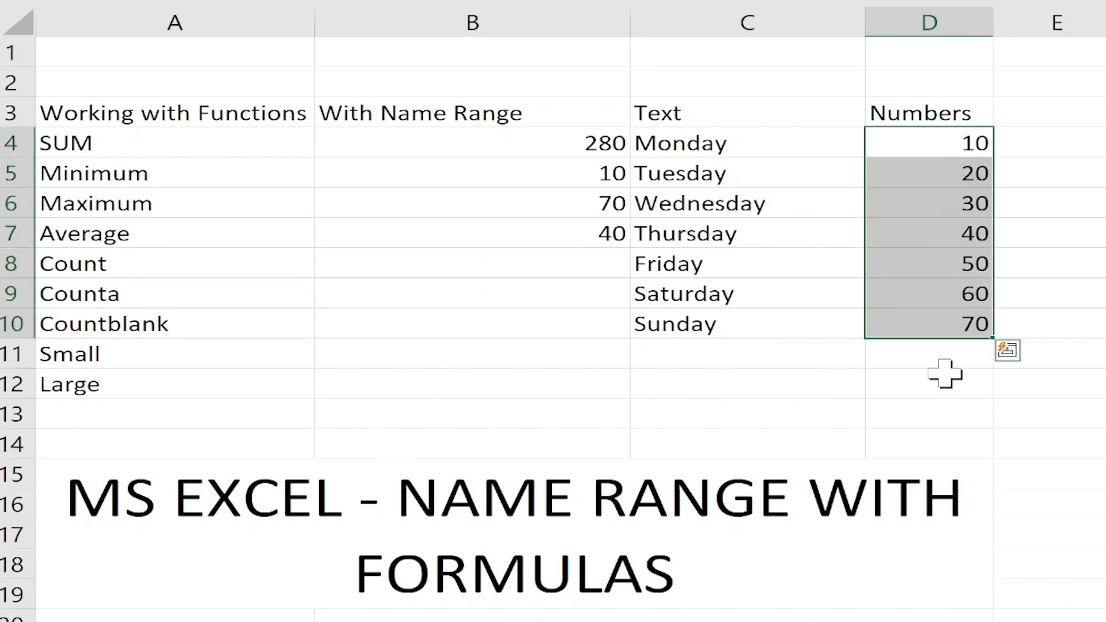
click(945, 374)
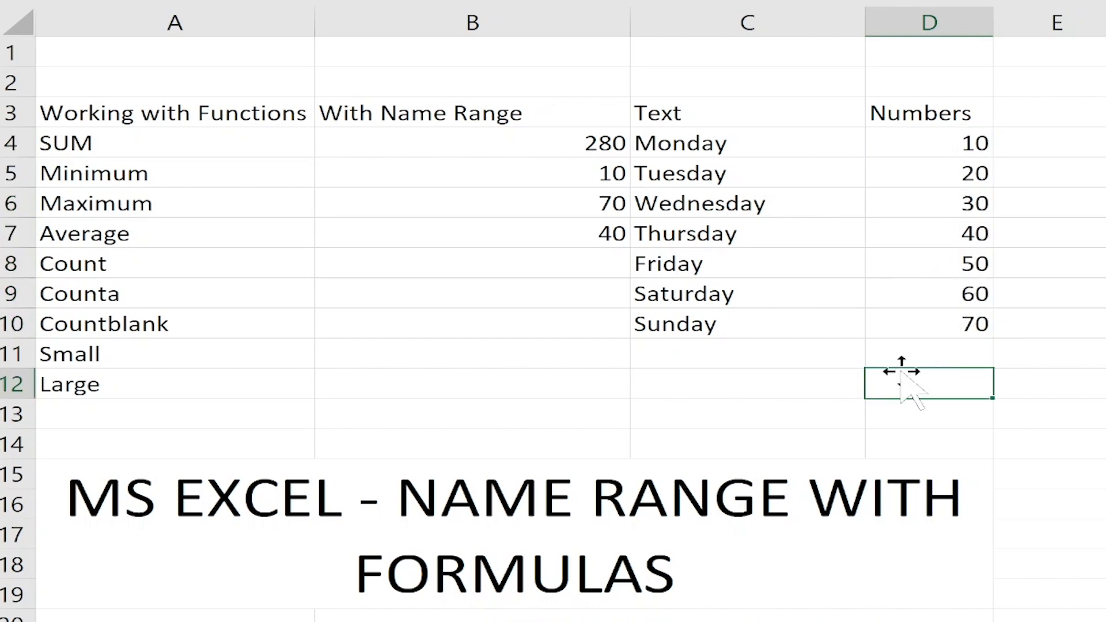
- Review the values in D4:D10 and enter =COUNT(NUMBERS) in cell B8 beside the Count label
drag(909, 143, 945, 325)
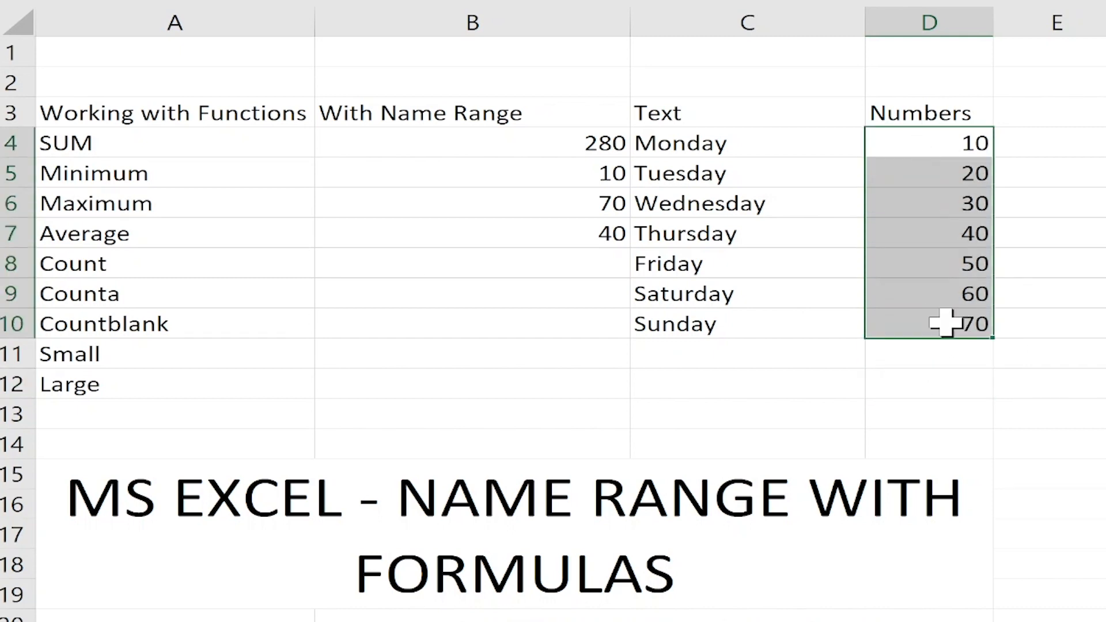
click(541, 268)
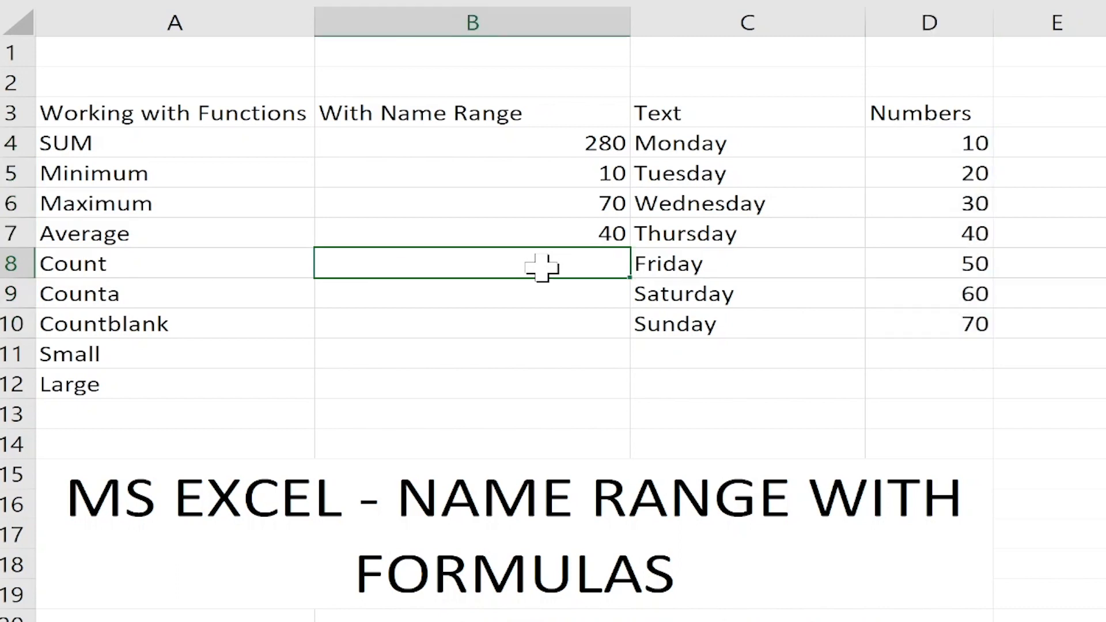
text(=COU)
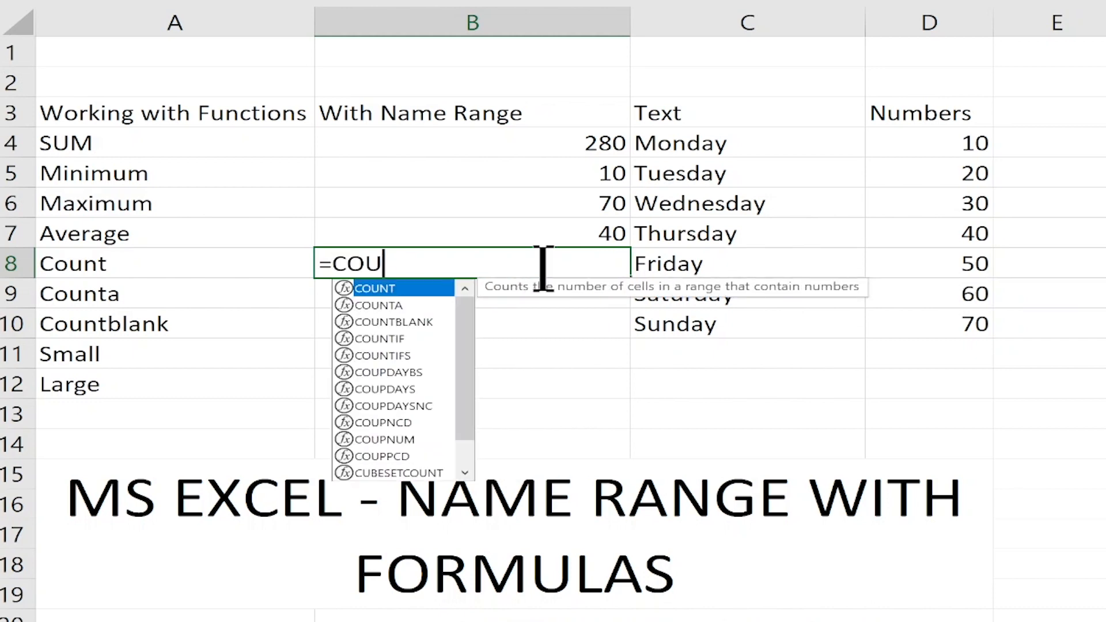
text(NT(NUMBERS)
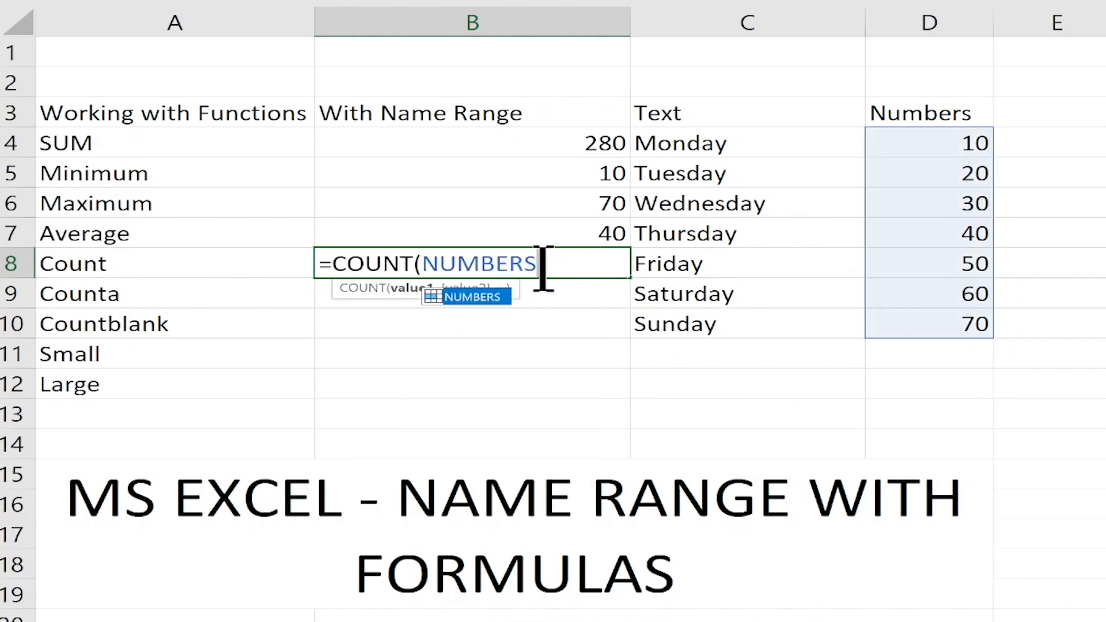
key(Return)
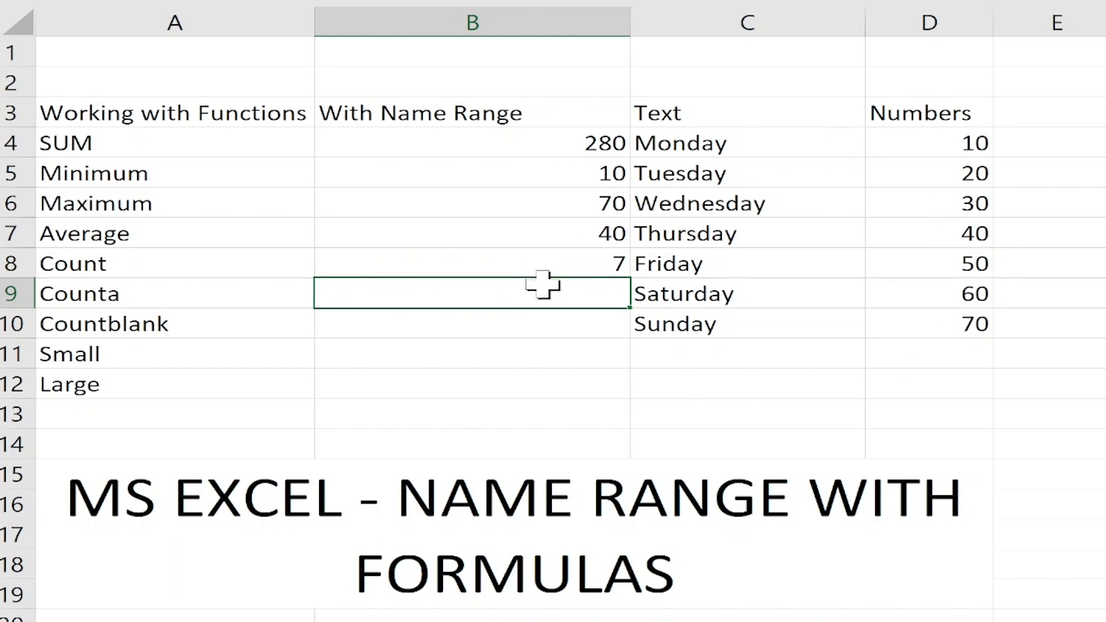
- Change the label in cell A9 to "Count a"
double_click(110, 294)
click(413, 286)
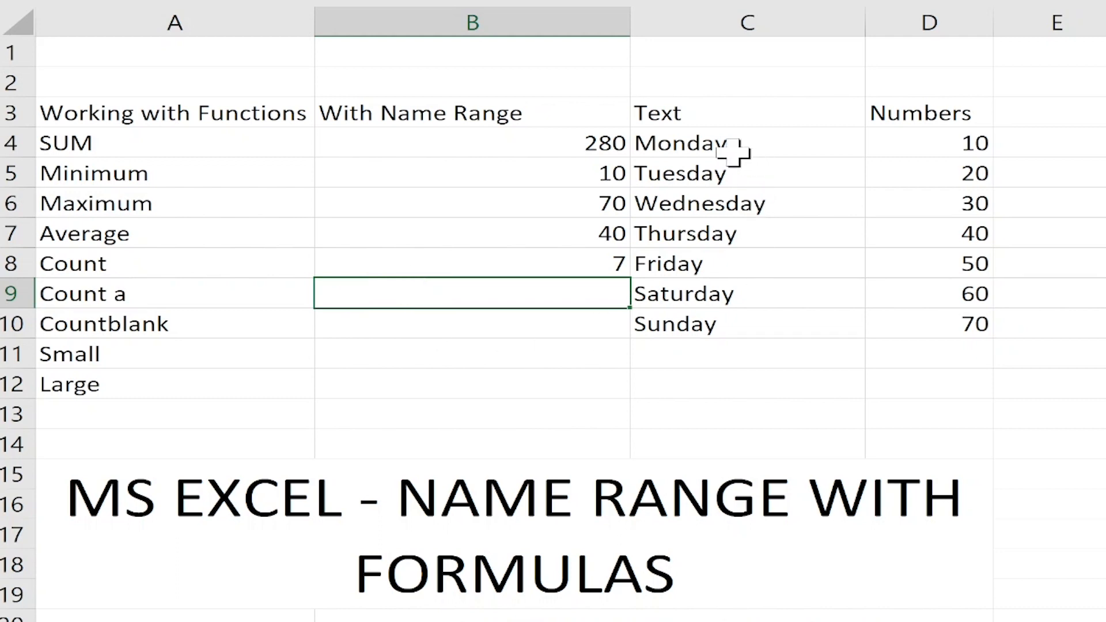
- Enter =COUNT(C4:C11) in cell C2 to test COUNT on the weekday text, and reopen the formula to inspect its range
click(694, 79)
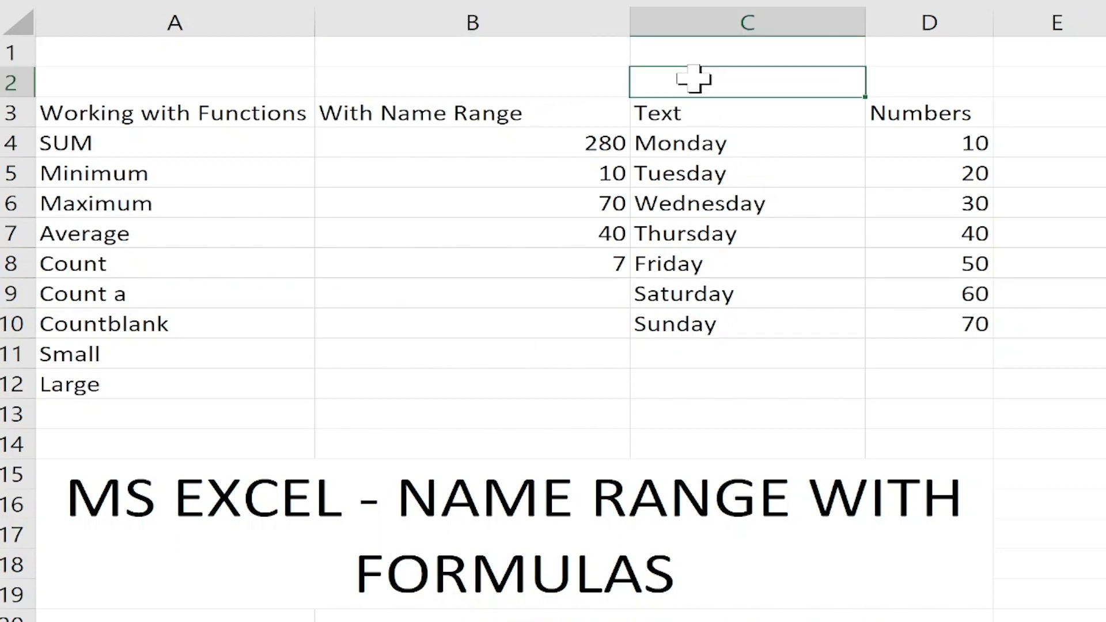
text(=COU)
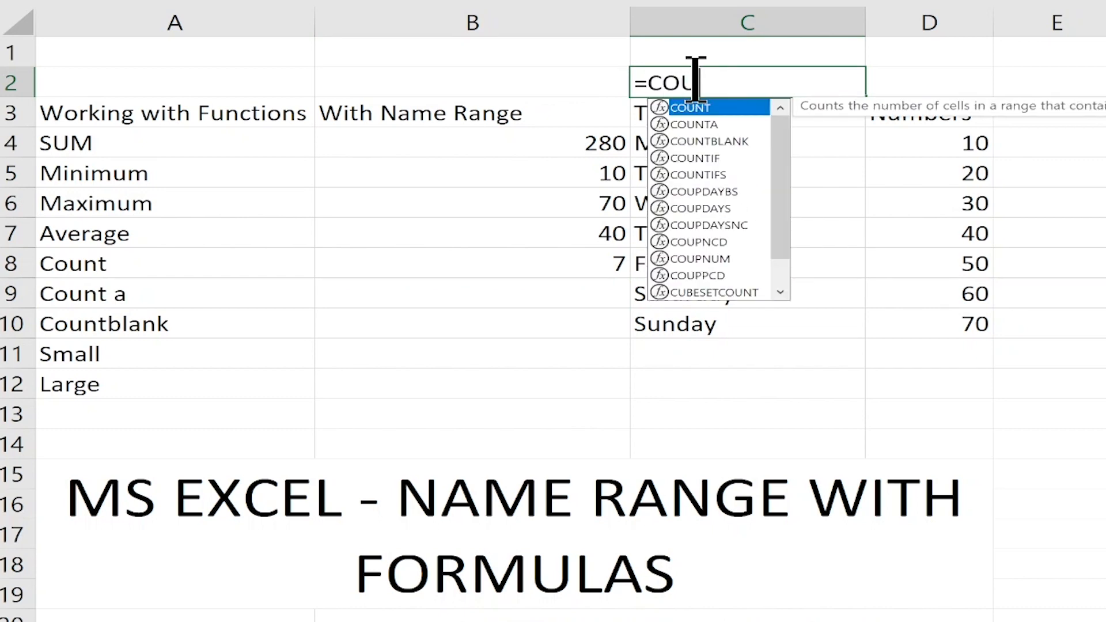
text(NT()
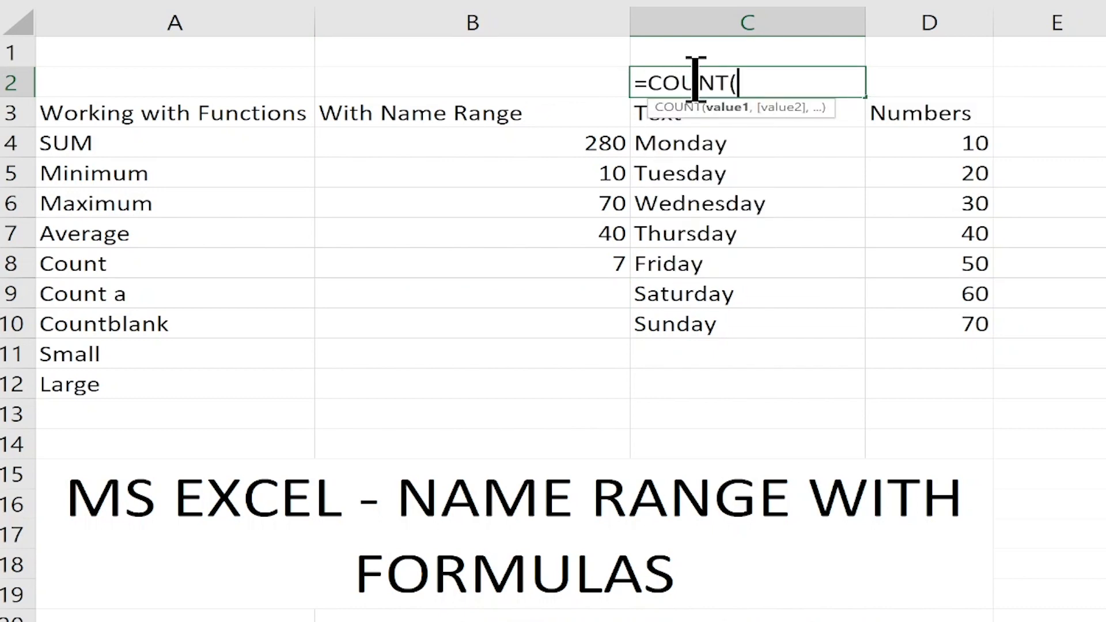
drag(717, 151, 752, 346)
drag(752, 346, 752, 153)
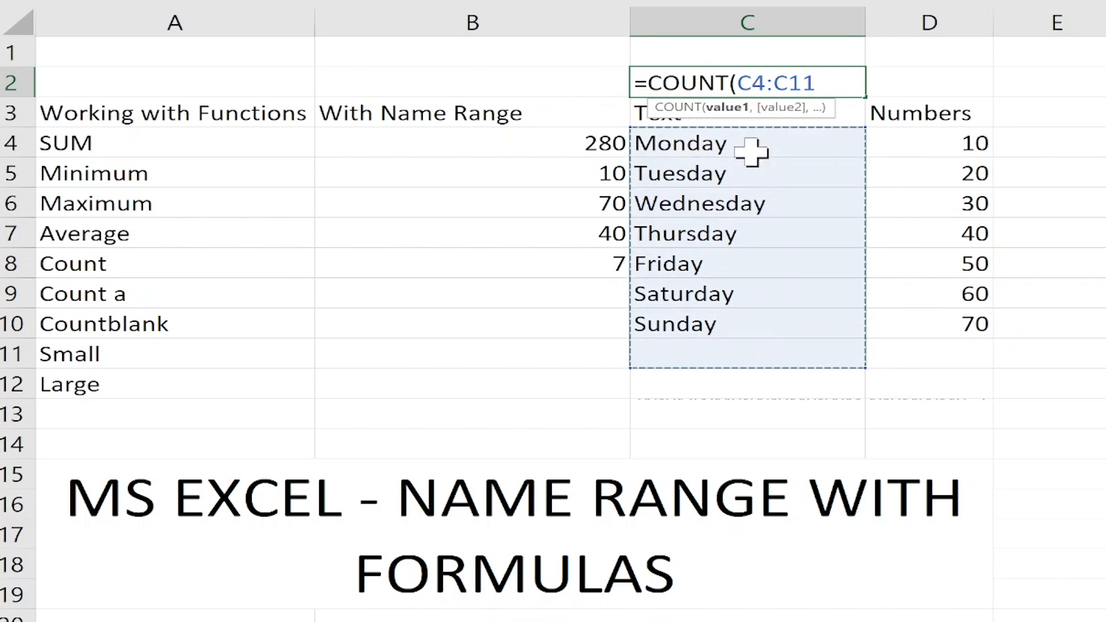
text())
key(Return)
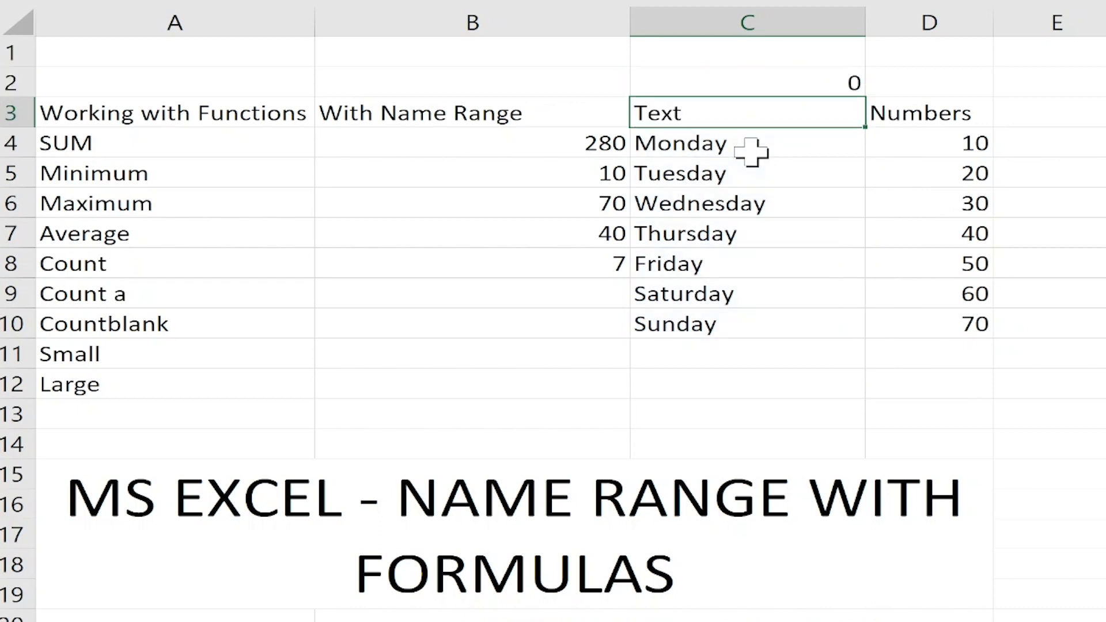
double_click(752, 83)
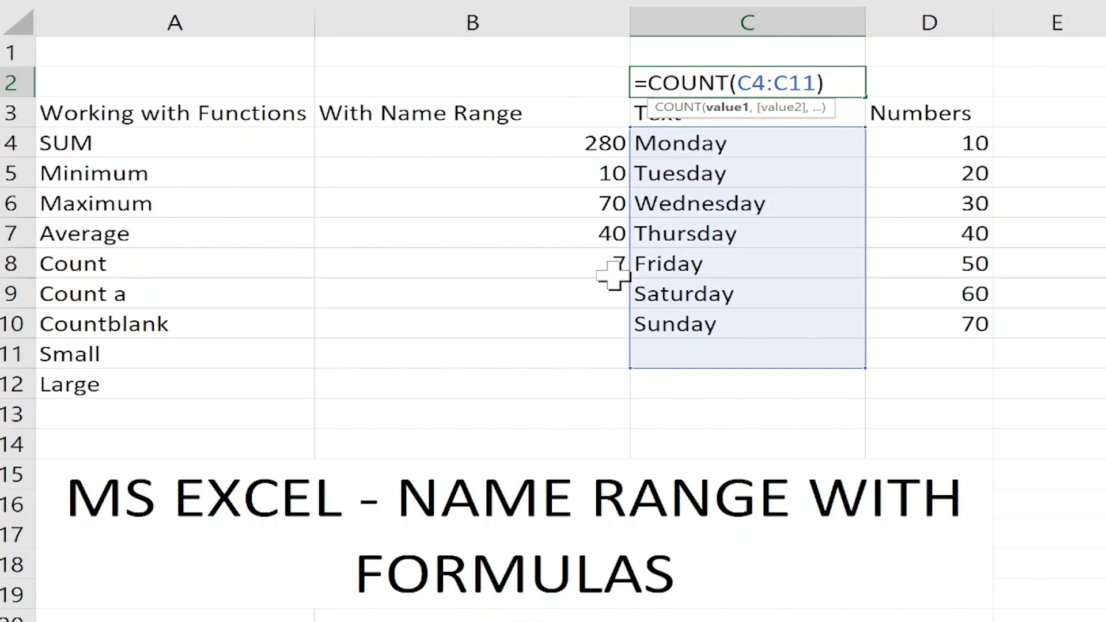
- Enter =COUNTA(TEXT) in cell B9 beside the Count a label, using the named range for the weekdays in C4:C10
click(544, 293)
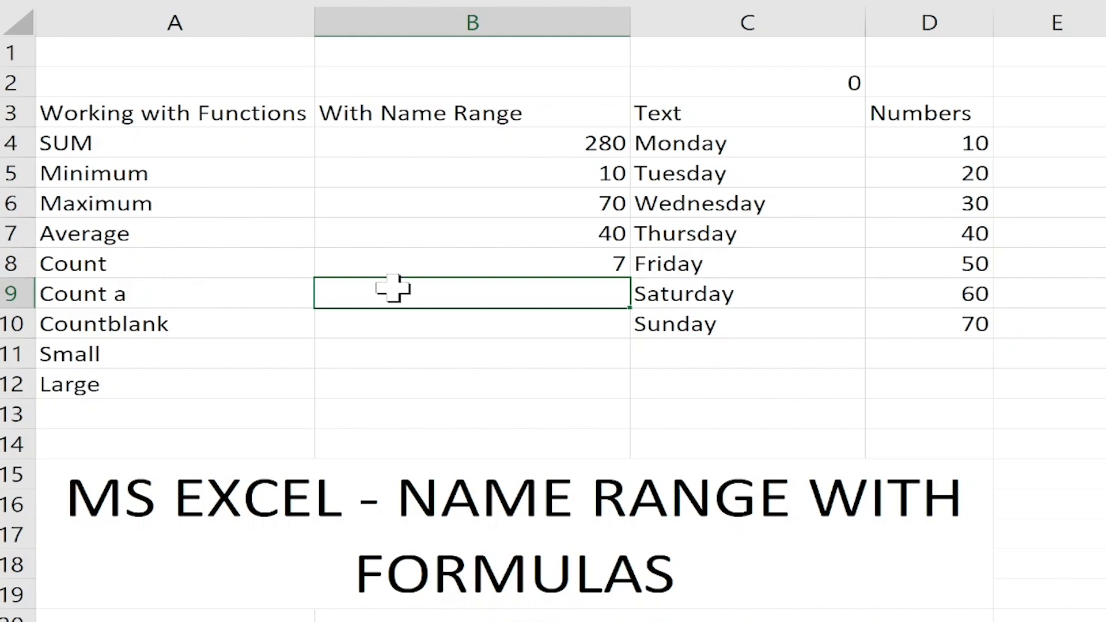
text(=COUNTA()
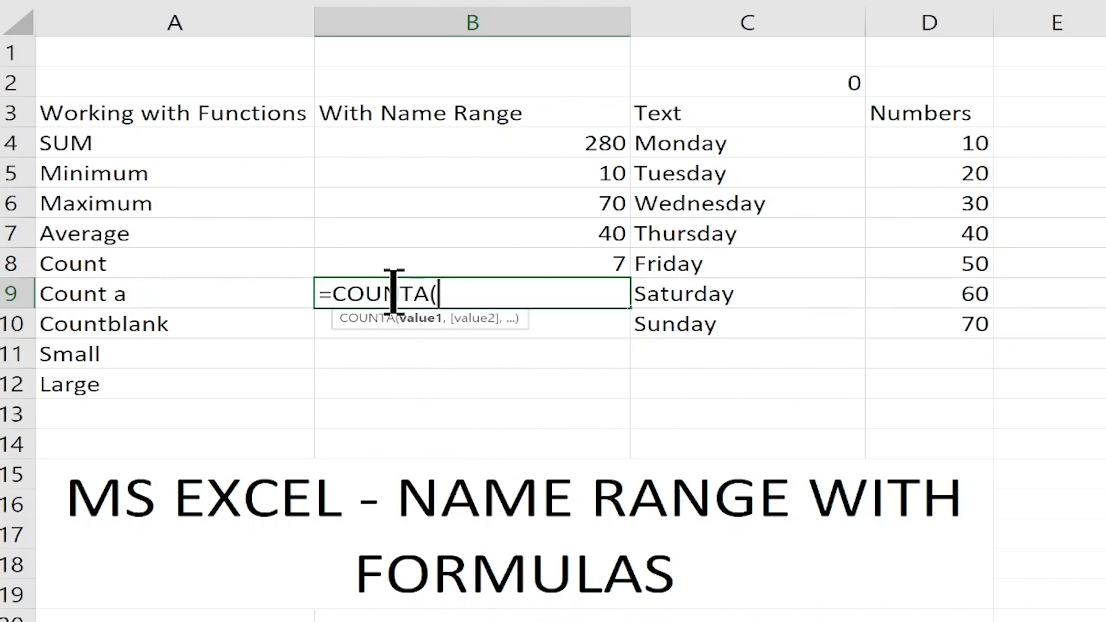
text(TEXT)
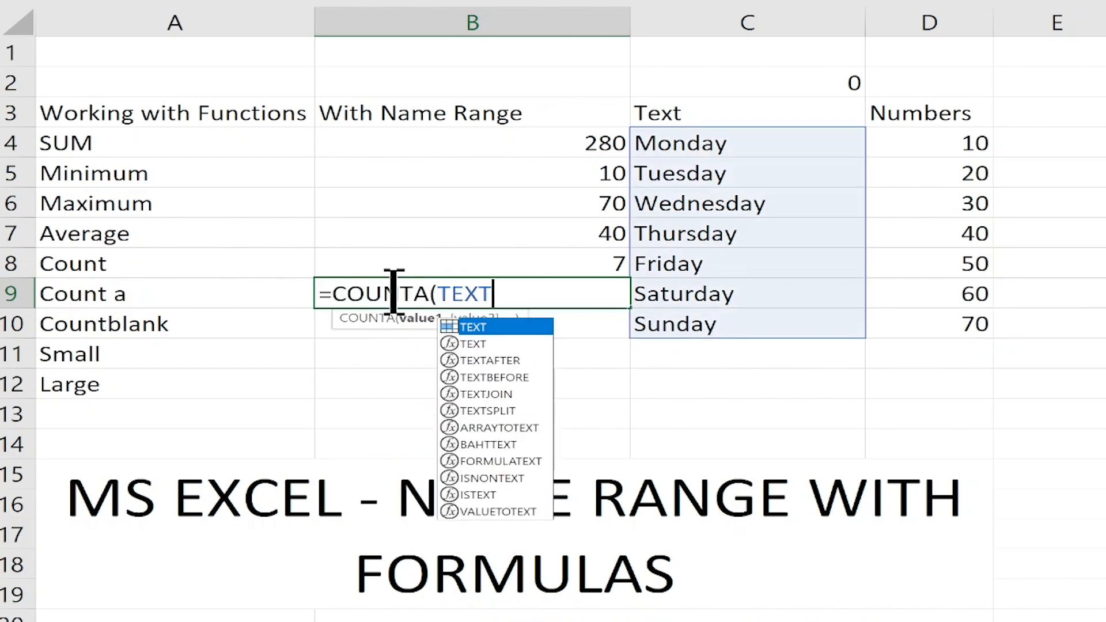
key(BackSpace)
key(BackSpace)
key(BackSpace)
key(BackSpace)
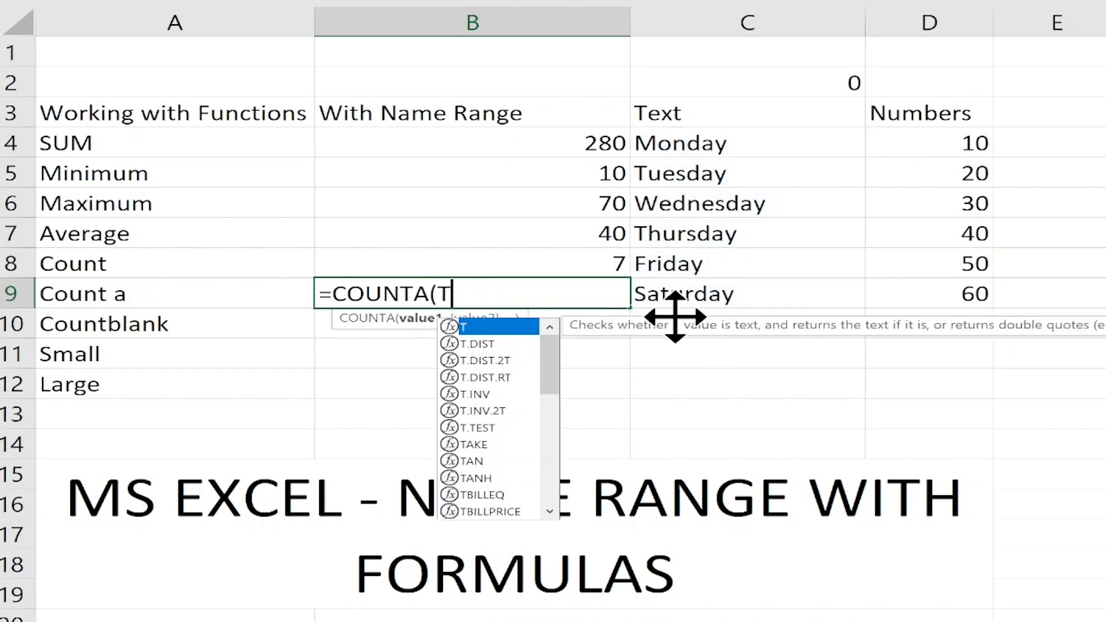
drag(680, 151, 689, 281)
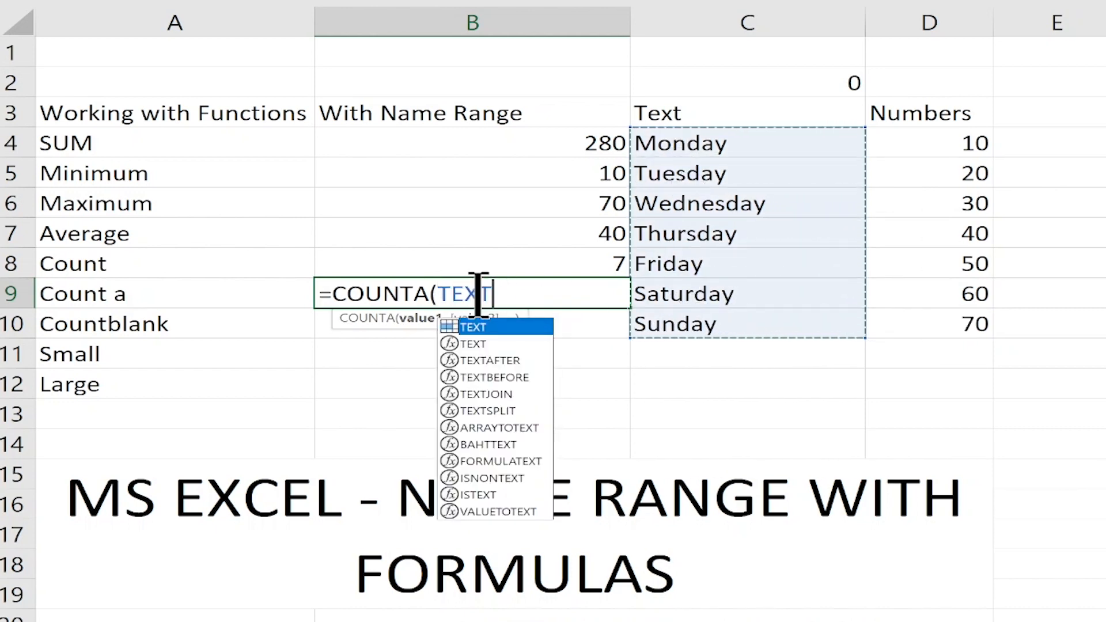
text())
key(Return)
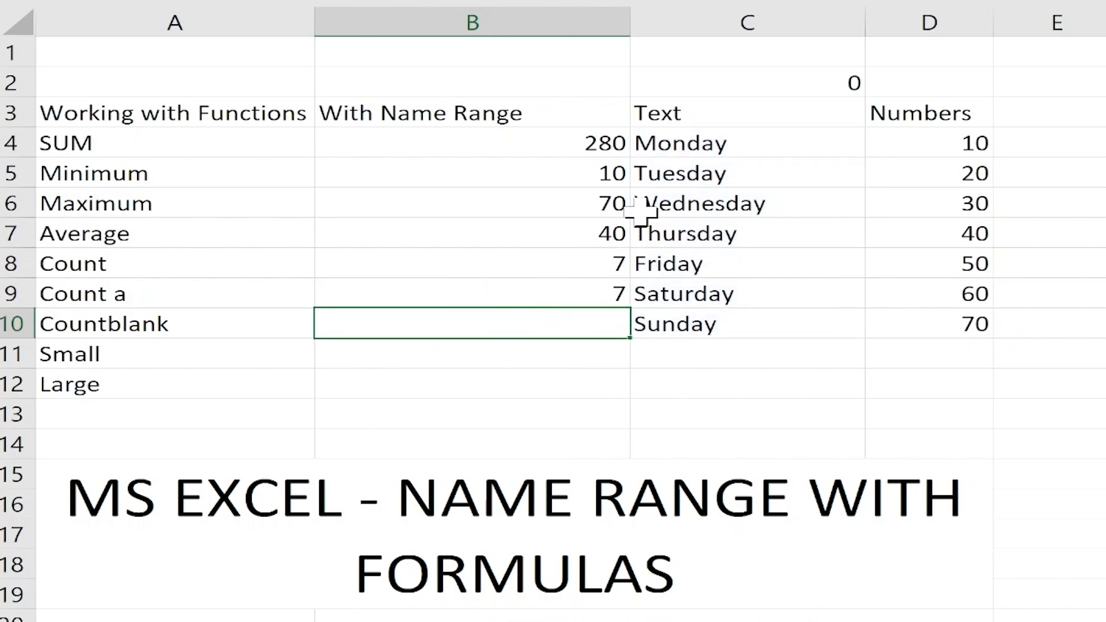
- Replace the named range in B9 so the formula reads =COUNTA(NUMBERS)
click(538, 292)
double_click(538, 292)
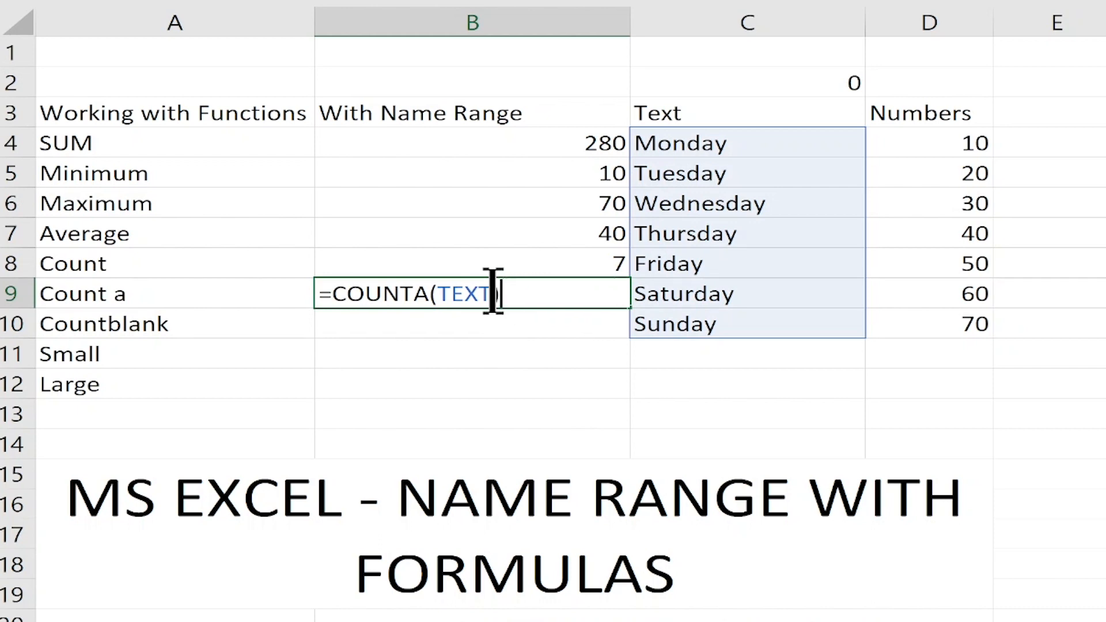
key(BackSpace)
key(BackSpace)
key(BackSpace)
key(BackSpace)
key(BackSpace)
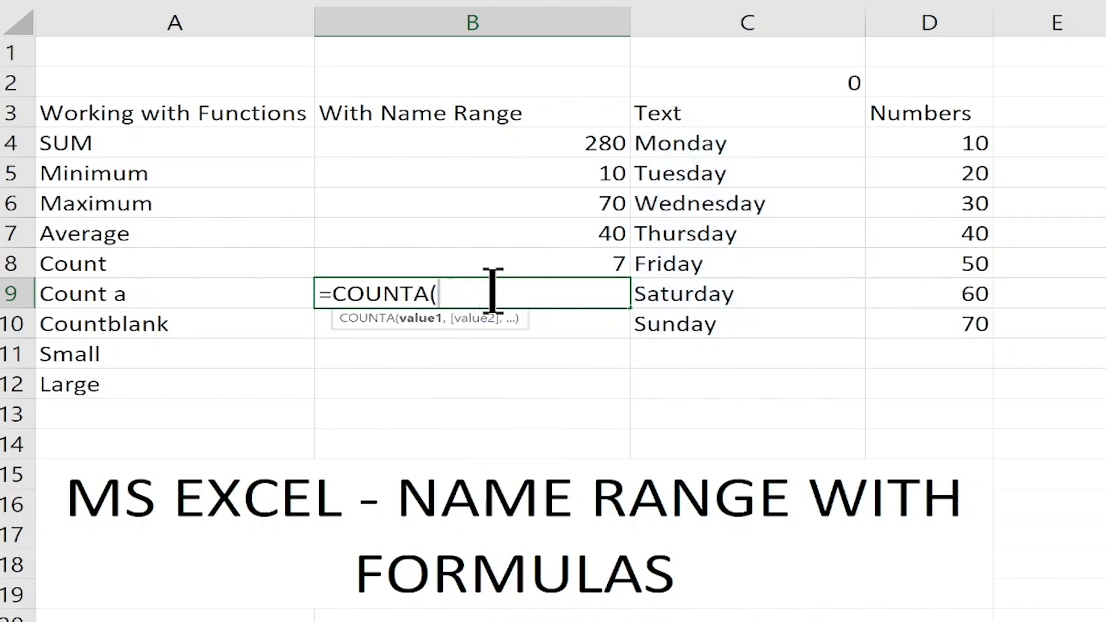
text(NUMBERS))
key(Return)
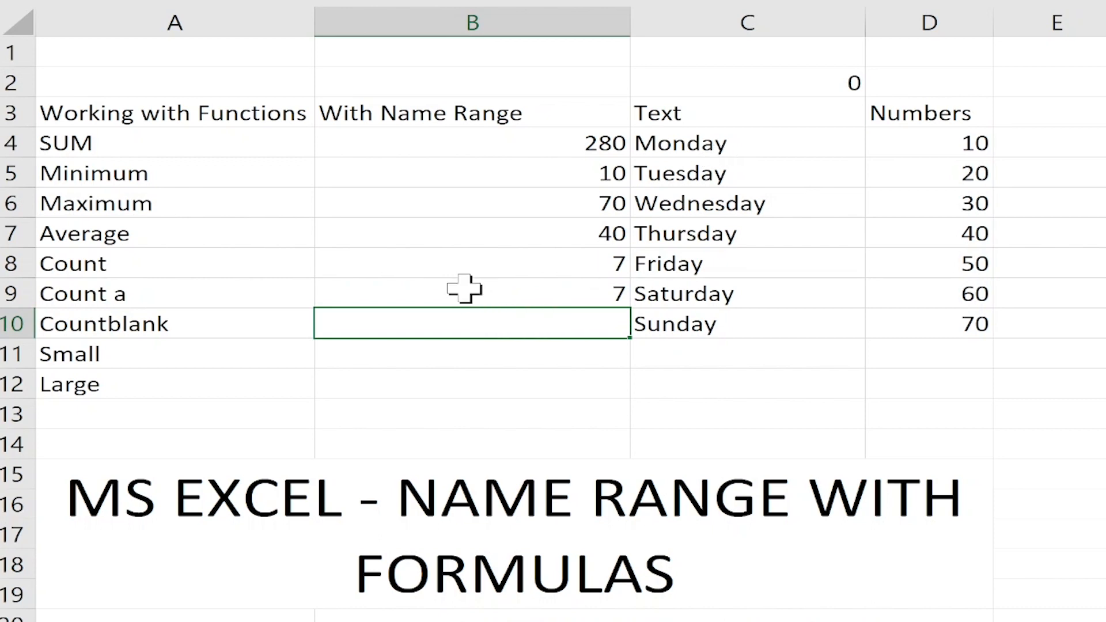
- Change the function in B9 from COUNTA to COUNT so the formula reads =COUNT(NUMBERS)
double_click(464, 288)
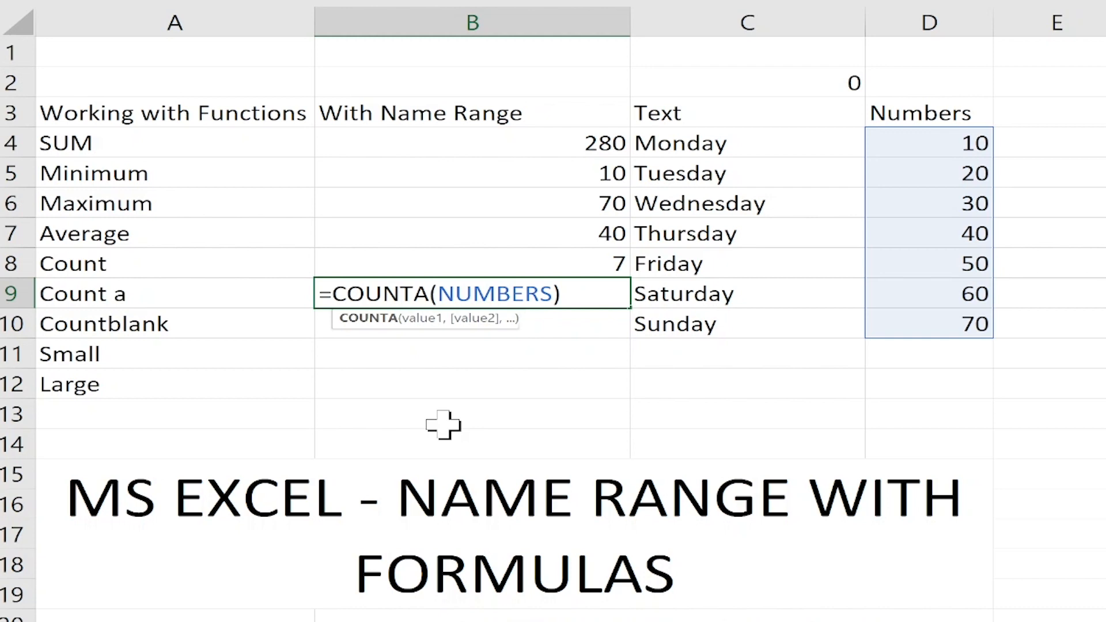
key(BackSpace)
key(Return)
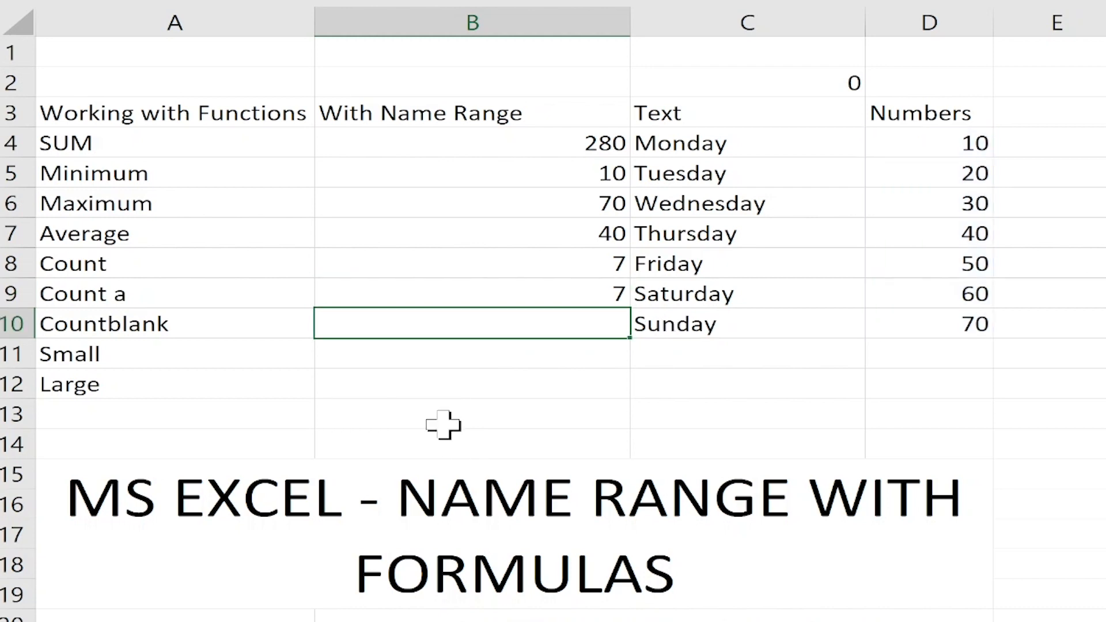
- Swap the named range in B9 to test COUNT on the weekdays with =COUNT(TEXT)
click(506, 289)
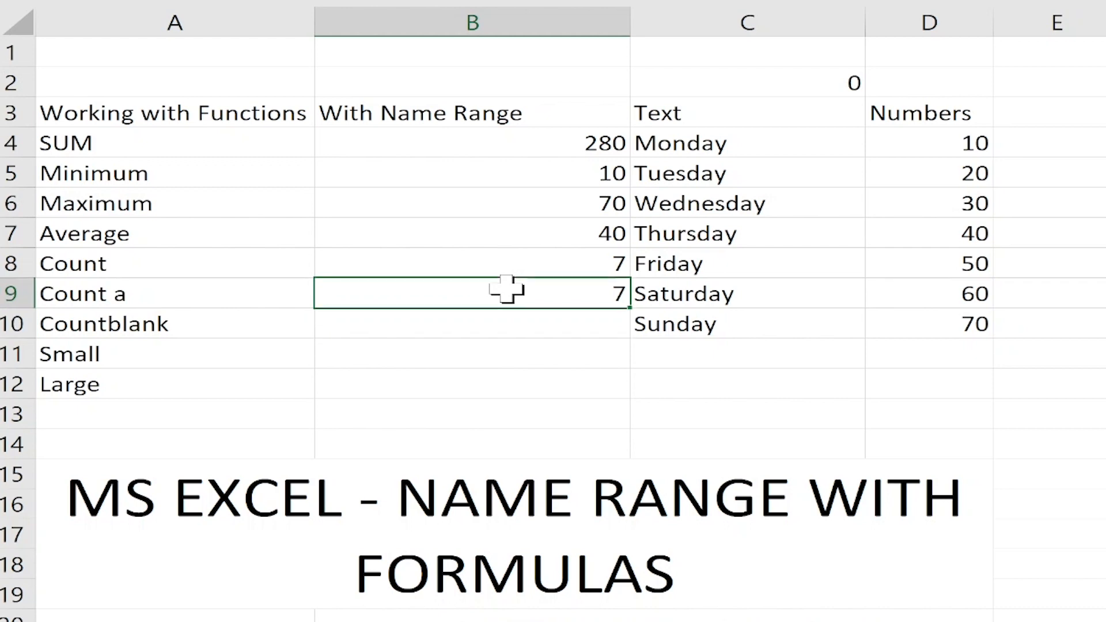
double_click(507, 288)
double_click(508, 289)
text(TEXT)
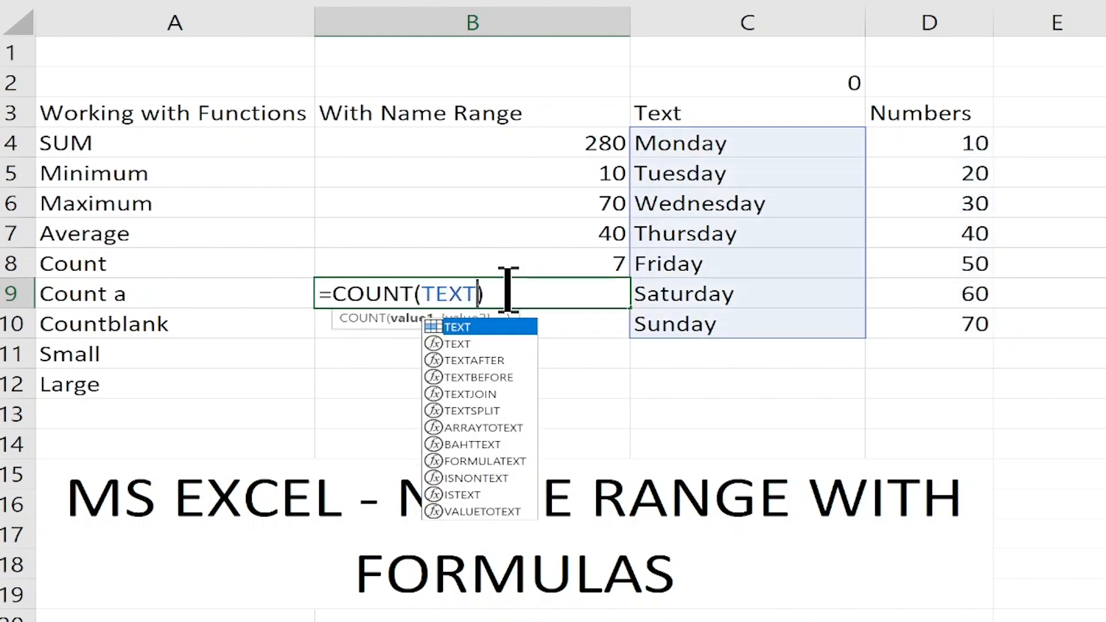
key(Return)
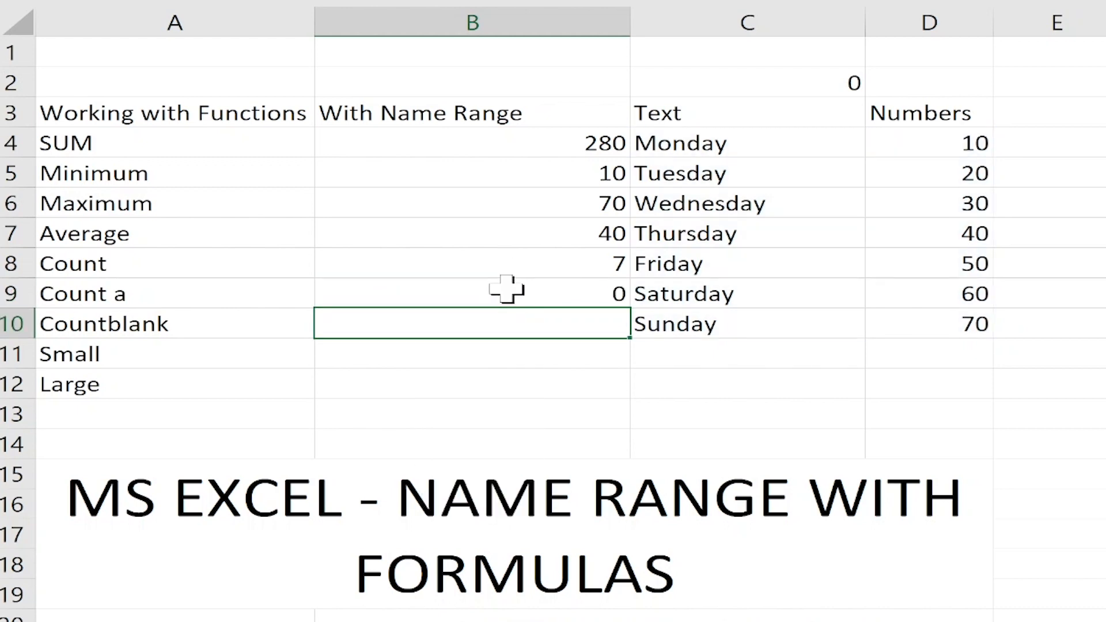
- Change the function in B9 back to COUNTA so the formula reads =COUNTA(TEXT)
click(526, 301)
double_click(523, 300)
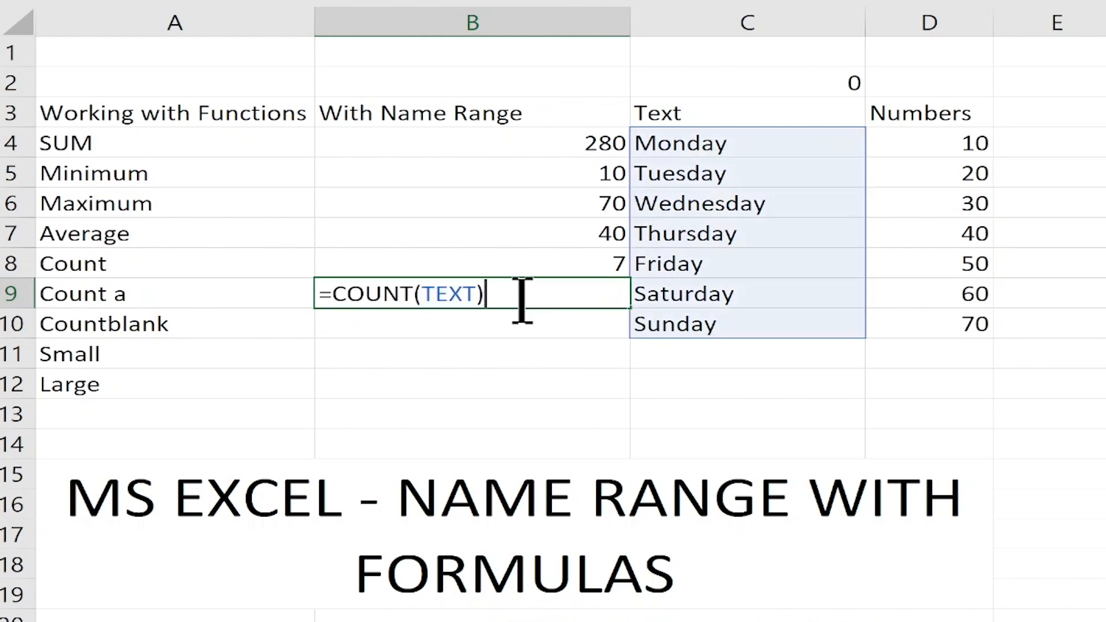
click(422, 293)
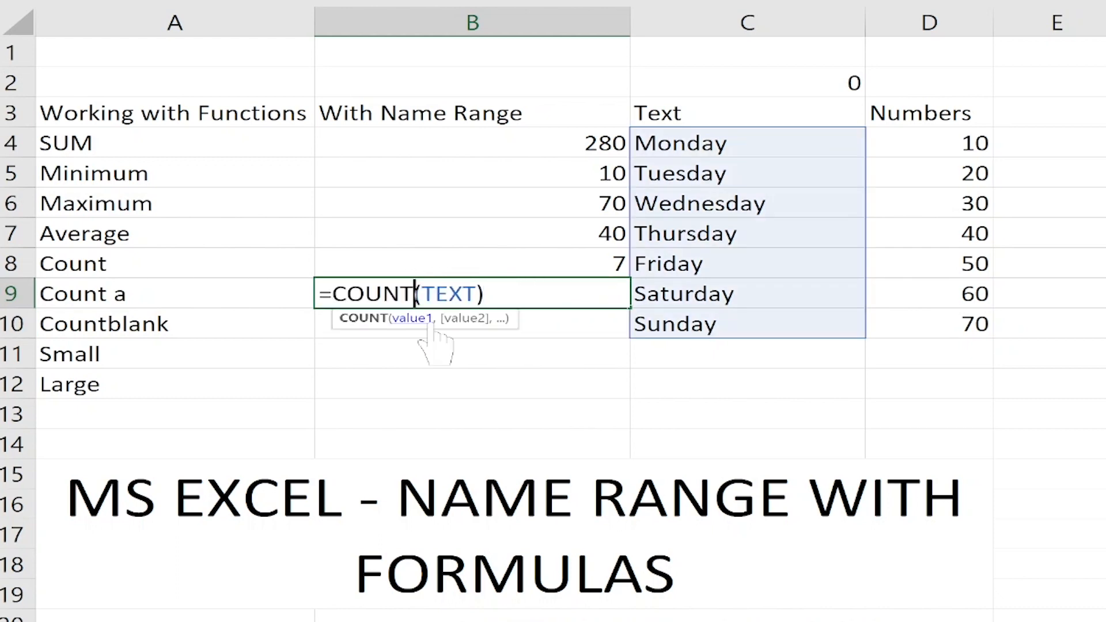
text(A)
key(Return)
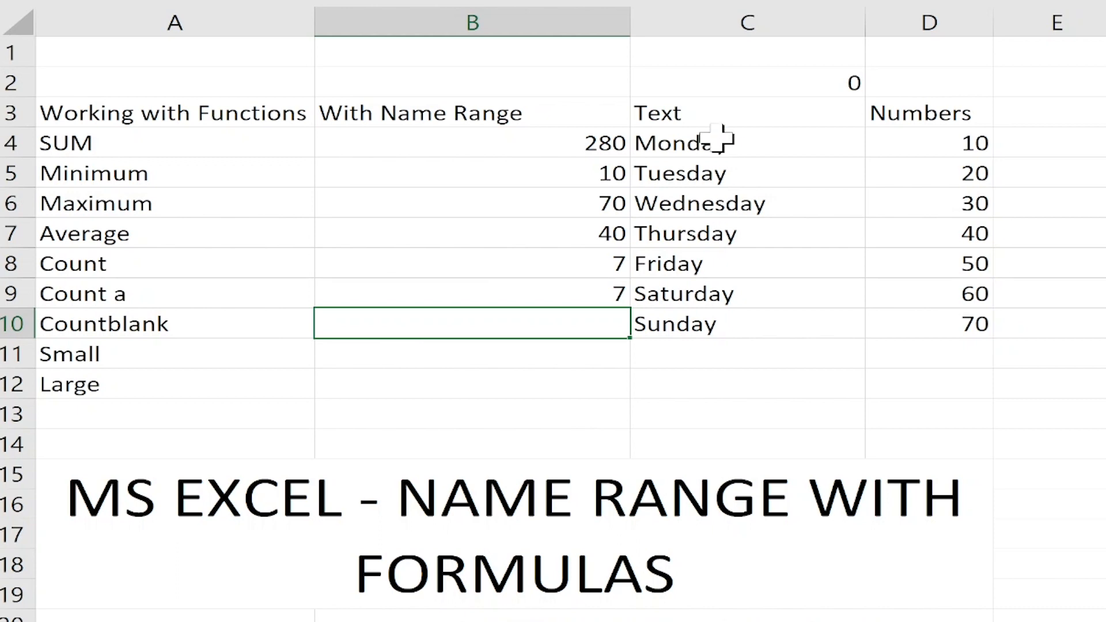
- Examine the filled cells in the Text and Numbers columns and the blank cells below them down to row 14
drag(720, 143, 754, 320)
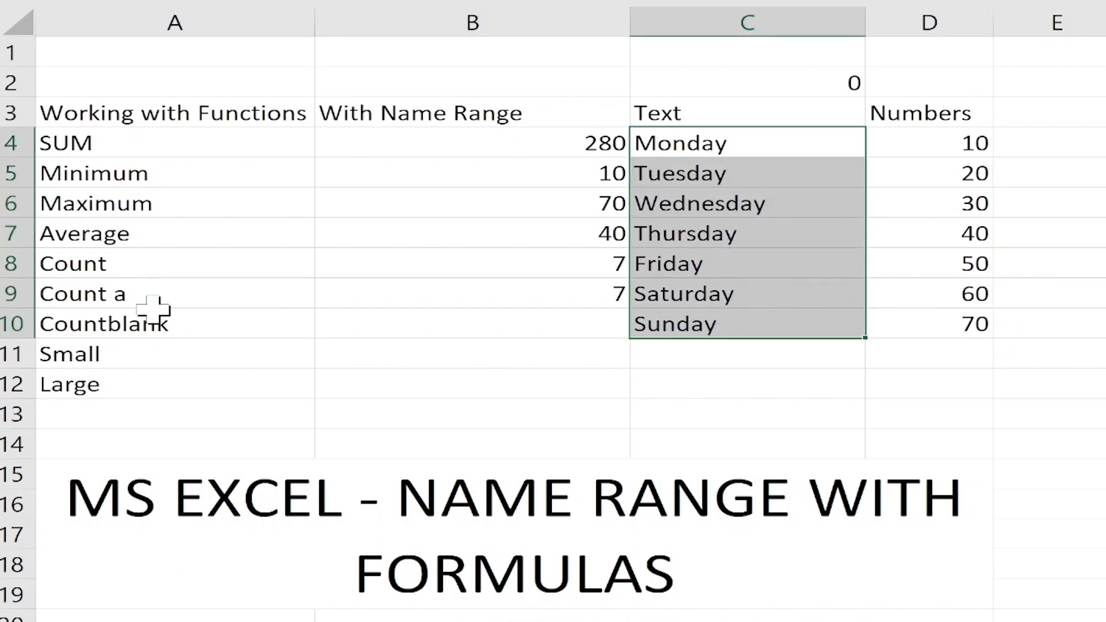
drag(663, 263, 672, 447)
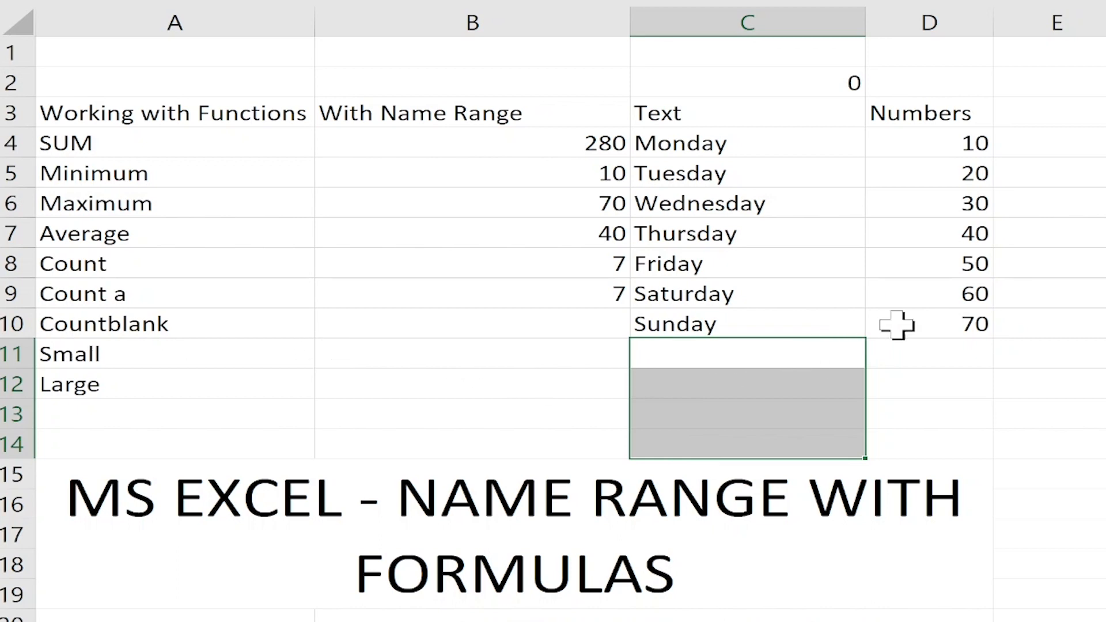
click(1000, 378)
drag(892, 143, 919, 438)
click(918, 438)
drag(711, 167, 715, 444)
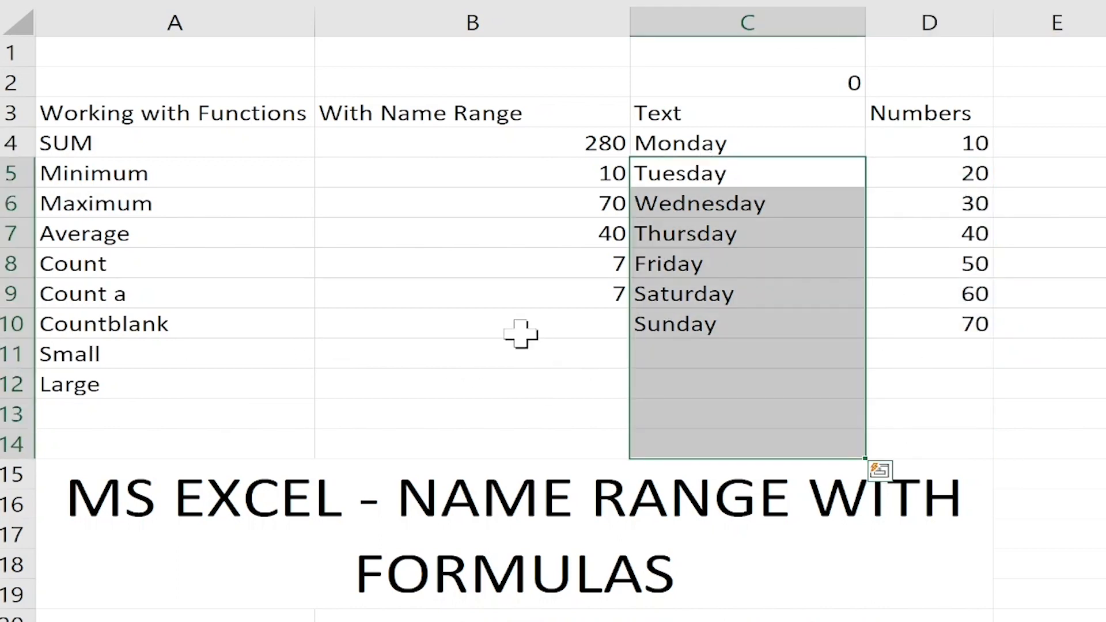
- Enter the formula =COUNTBLANK(C7:C13) in B10, beside Countblank
click(513, 325)
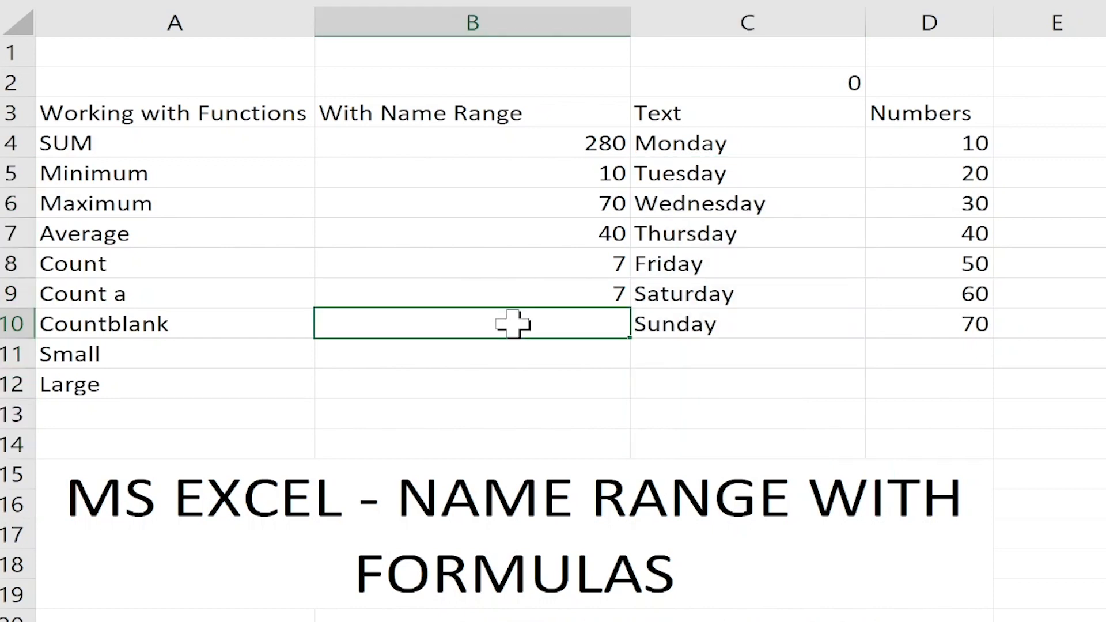
text(=COUNTBLANK()
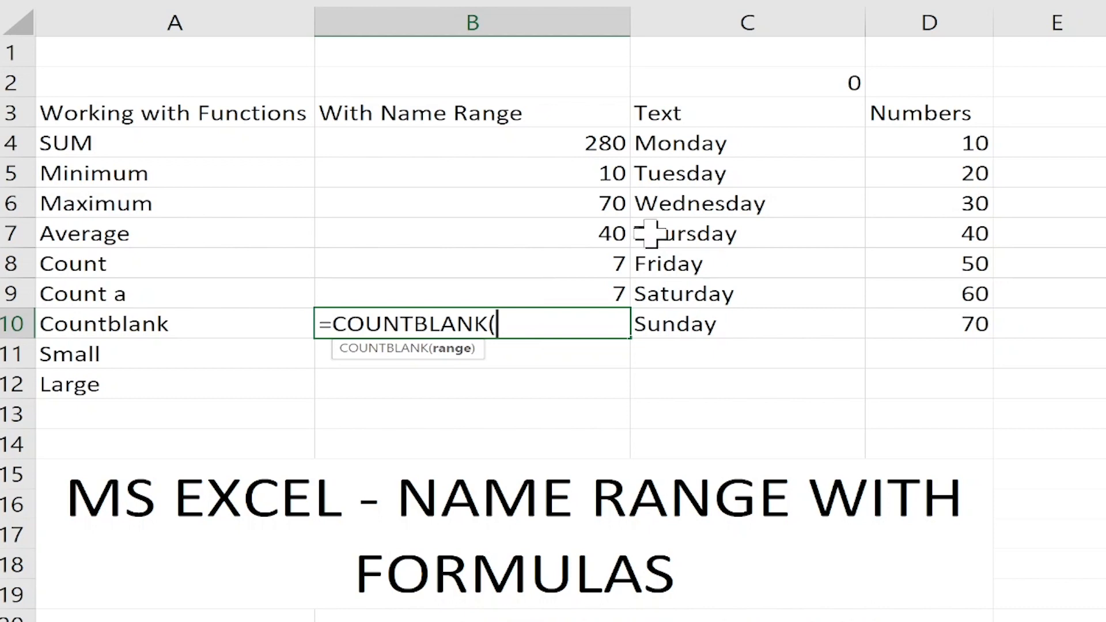
drag(648, 235, 691, 411)
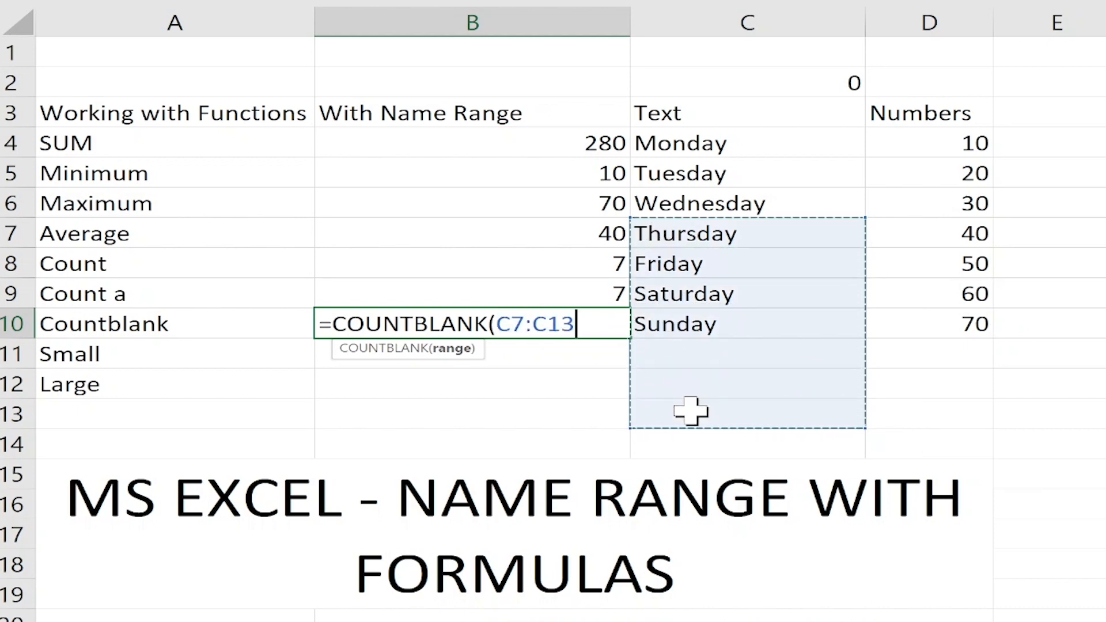
text())
key(Return)
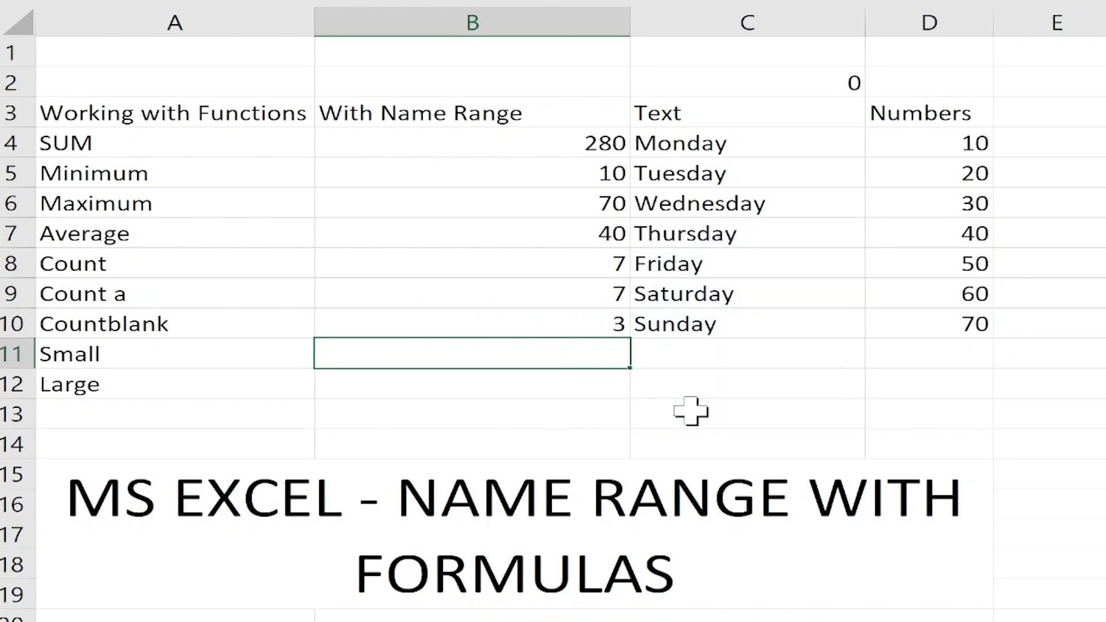
- Compare the range used in the B10 COUNTBLANK formula with the blank cells C11:C13
drag(710, 361, 705, 409)
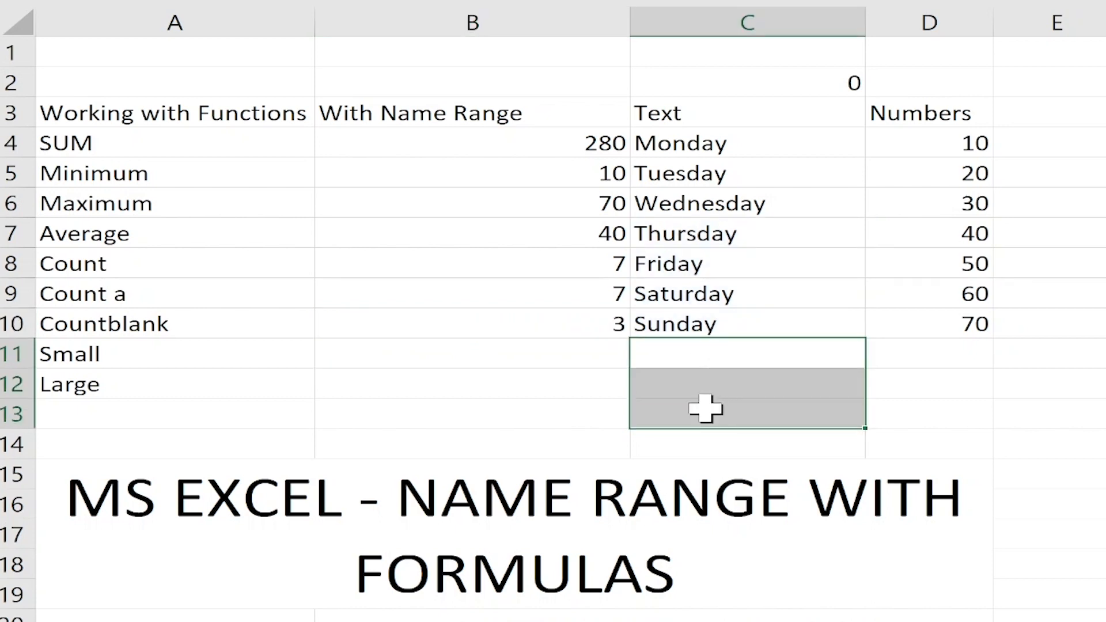
double_click(593, 324)
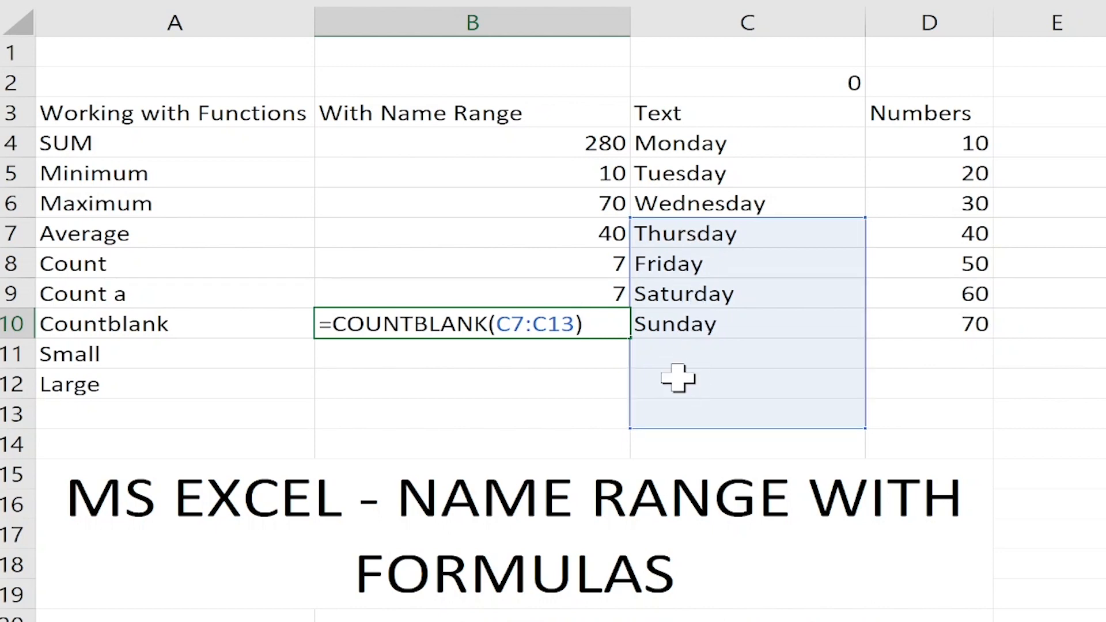
key(Return)
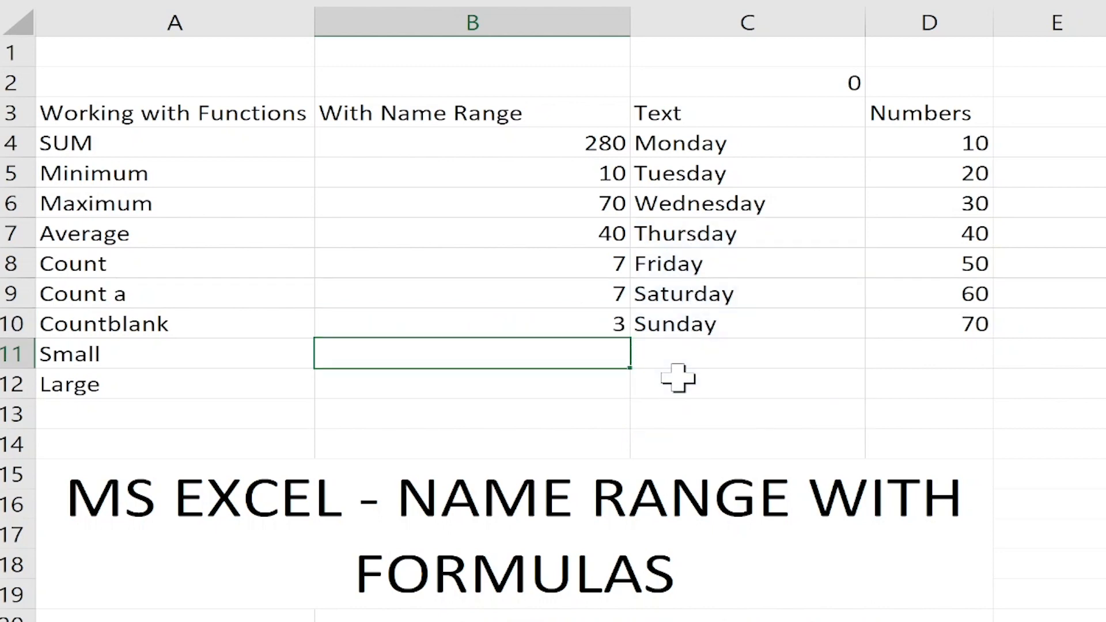
drag(686, 354, 696, 411)
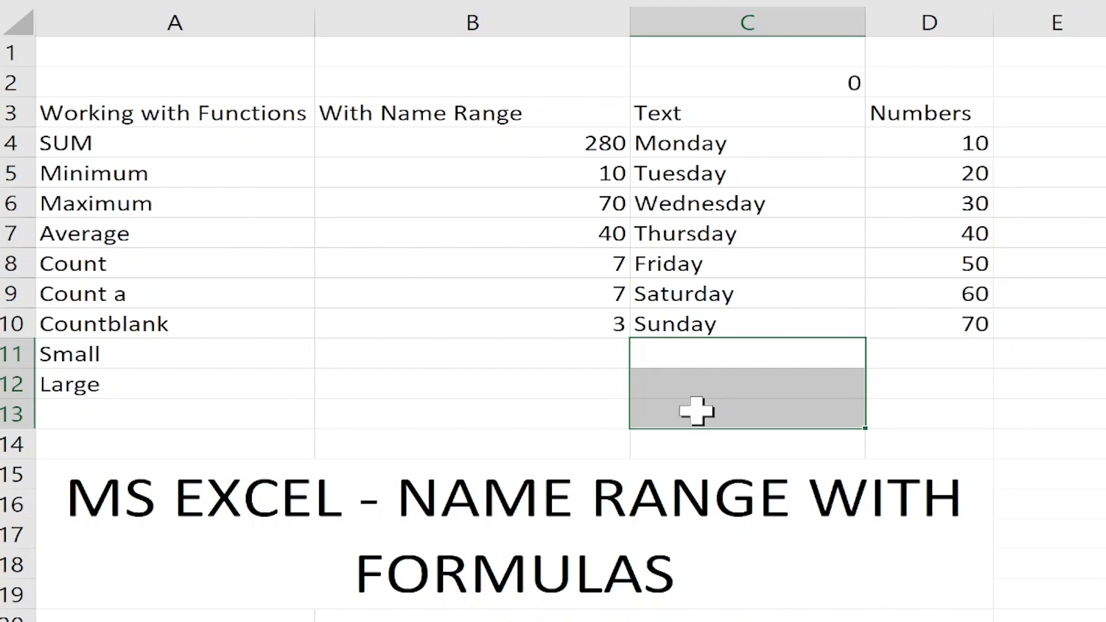
click(582, 363)
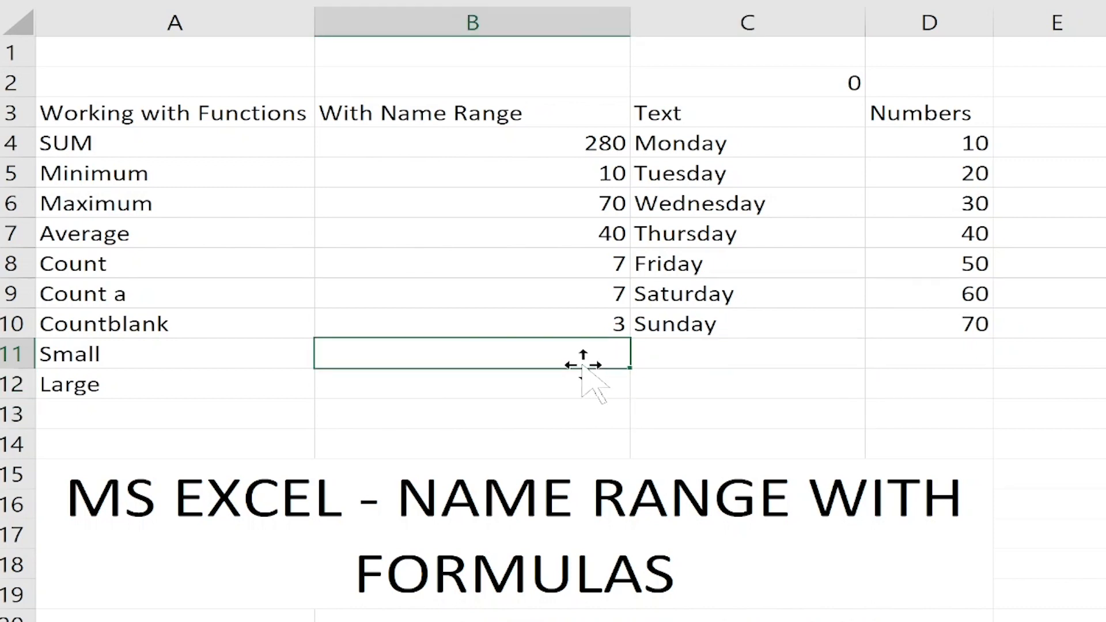
- Edit the COUNTBLANK range in B10 so it excludes the blank cells below Sunday
double_click(594, 321)
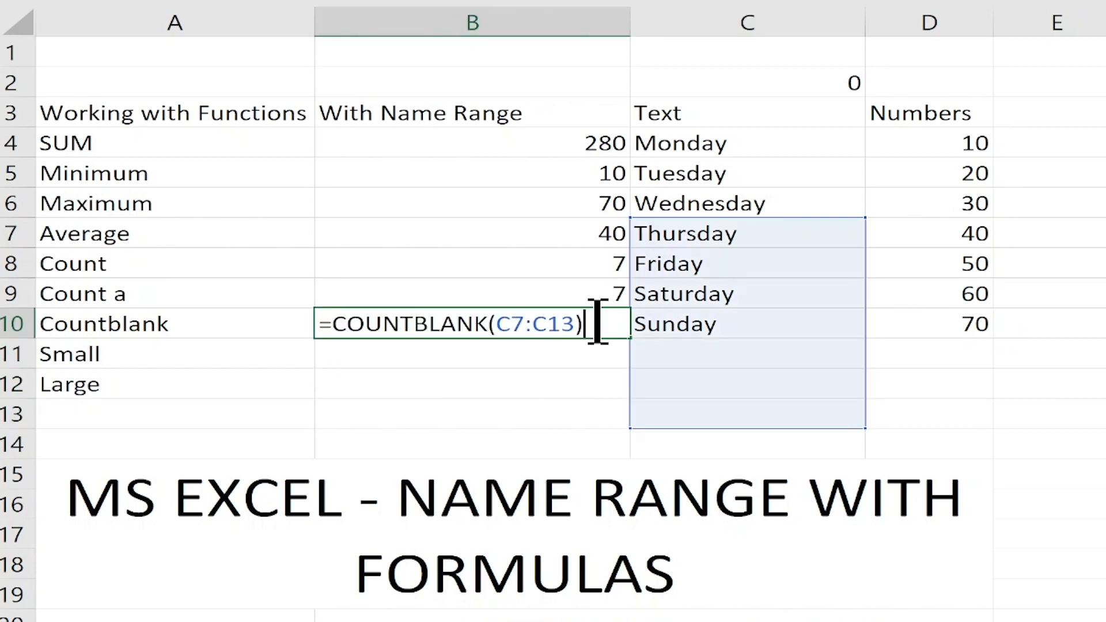
double_click(556, 331)
key(Return)
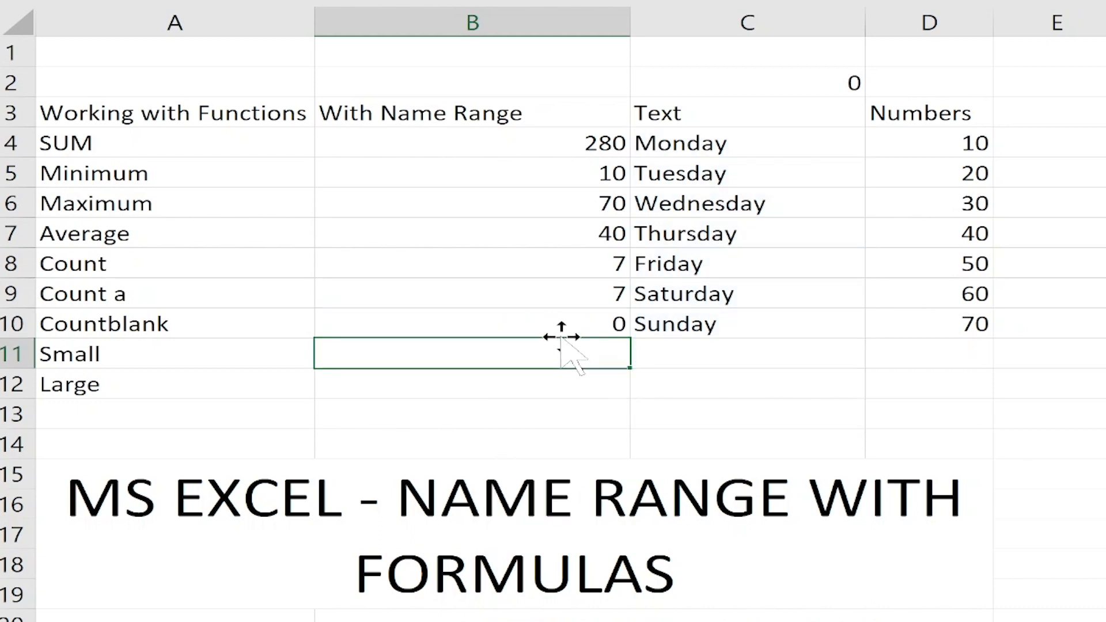
- Clear Thursday from C7 to test the COUNTBLANK formula with an empty cell
click(691, 236)
key(BackSpace)
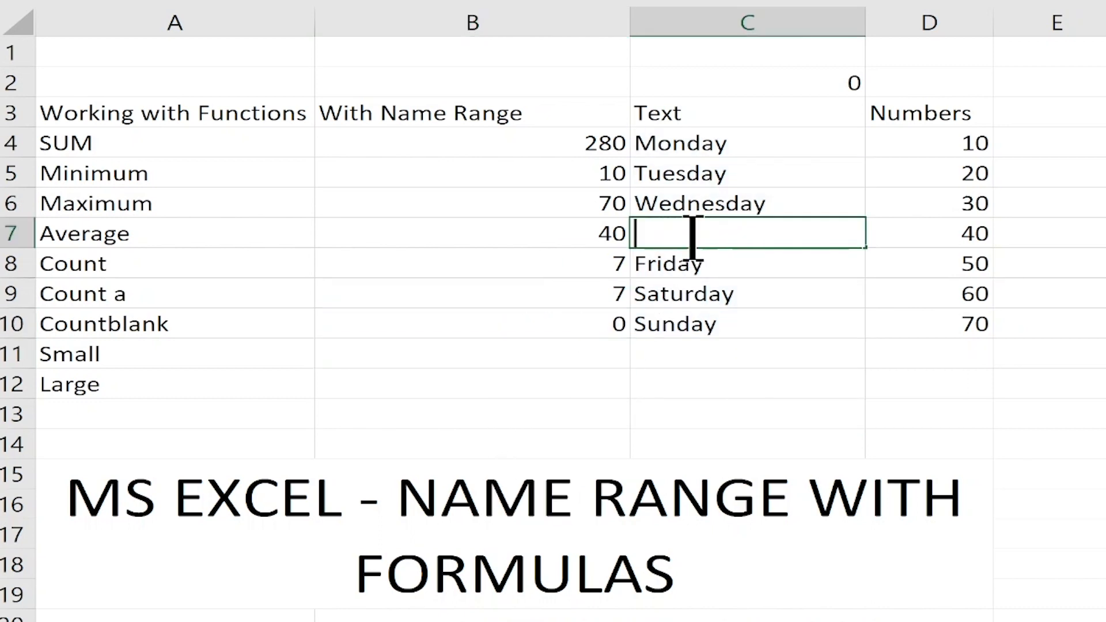
click(744, 382)
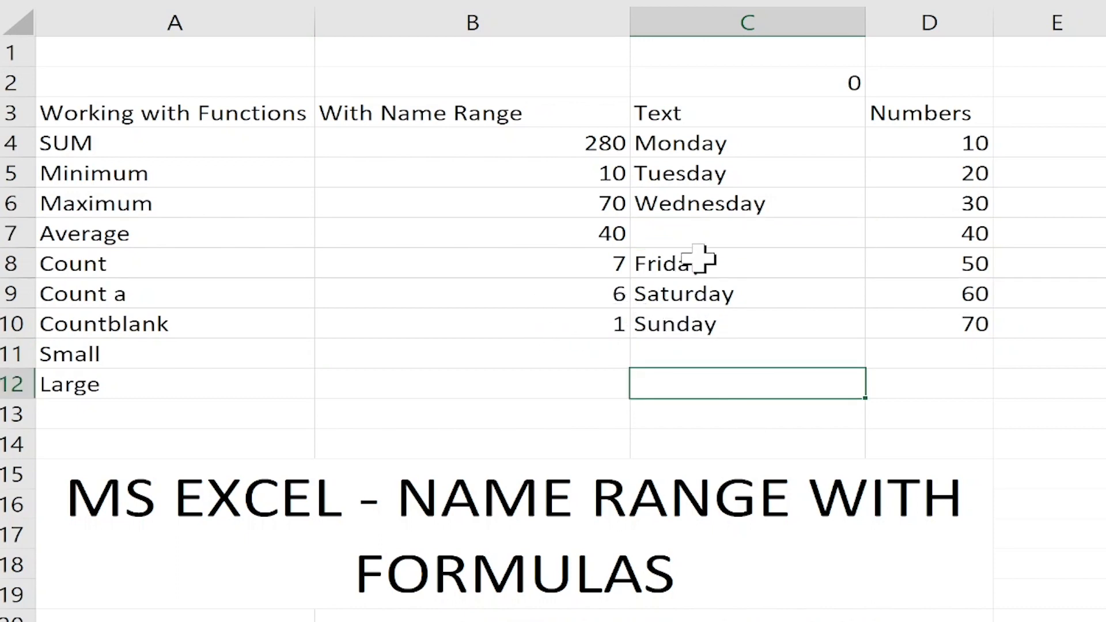
- Fill the empty weekday cell C7 with THRUSDAY
click(700, 235)
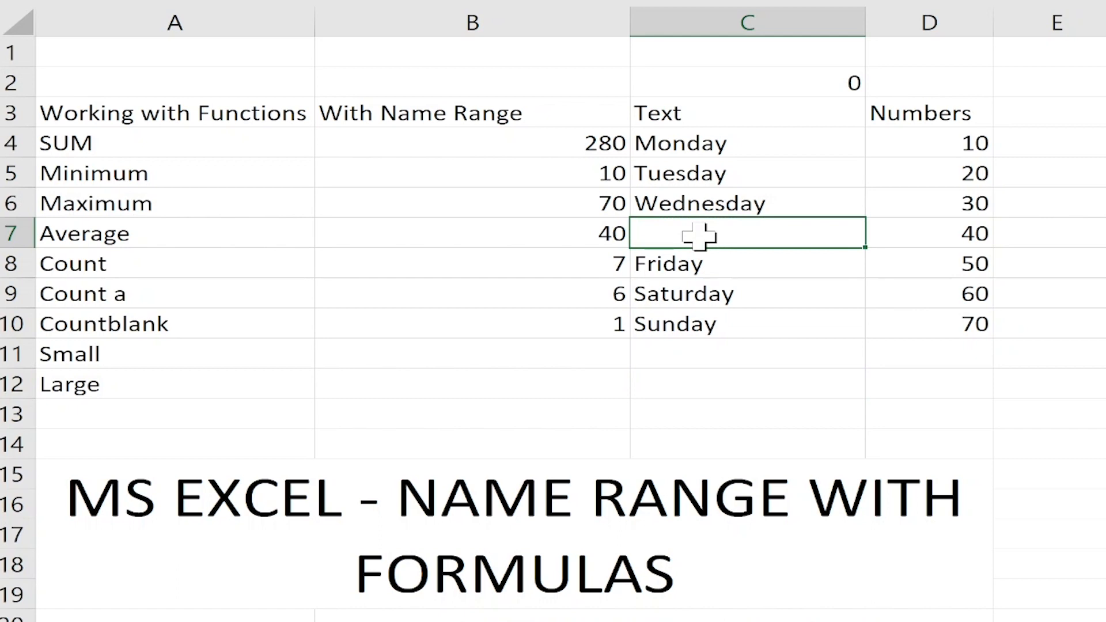
text(THRUSDAY)
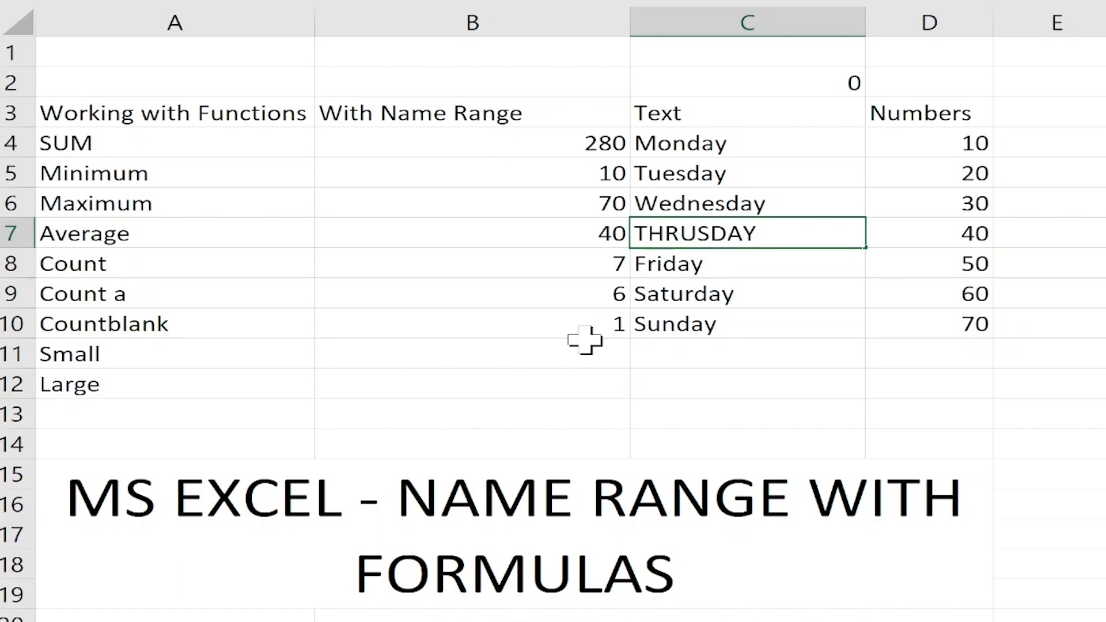
key(Return)
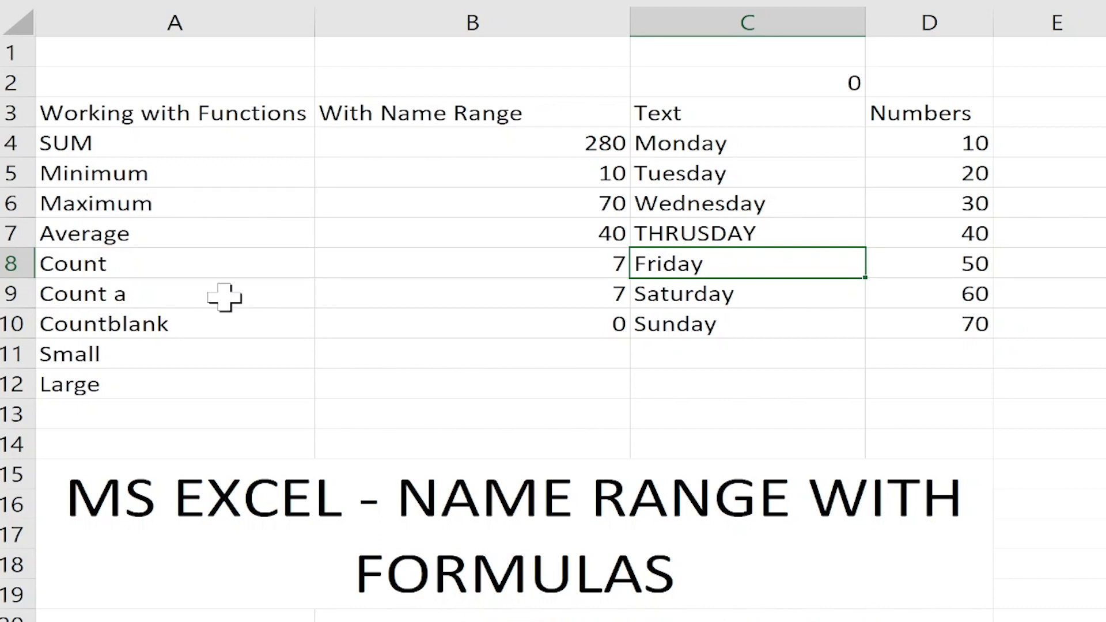
- Examine the order of the values in the Numbers column, from the smallest to the largest
click(882, 144)
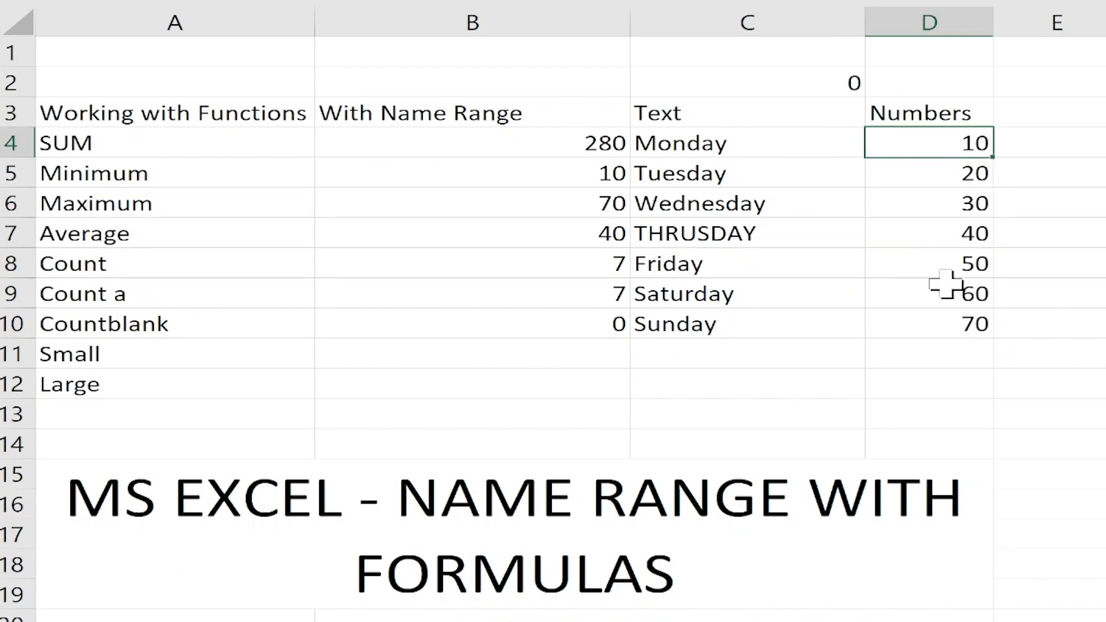
click(944, 324)
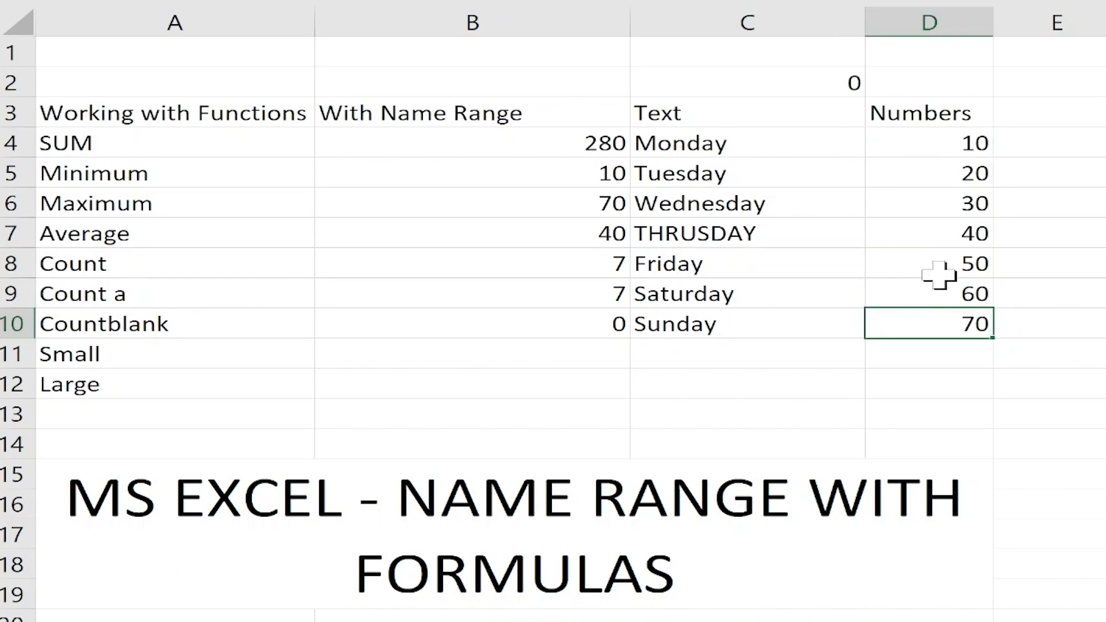
click(961, 203)
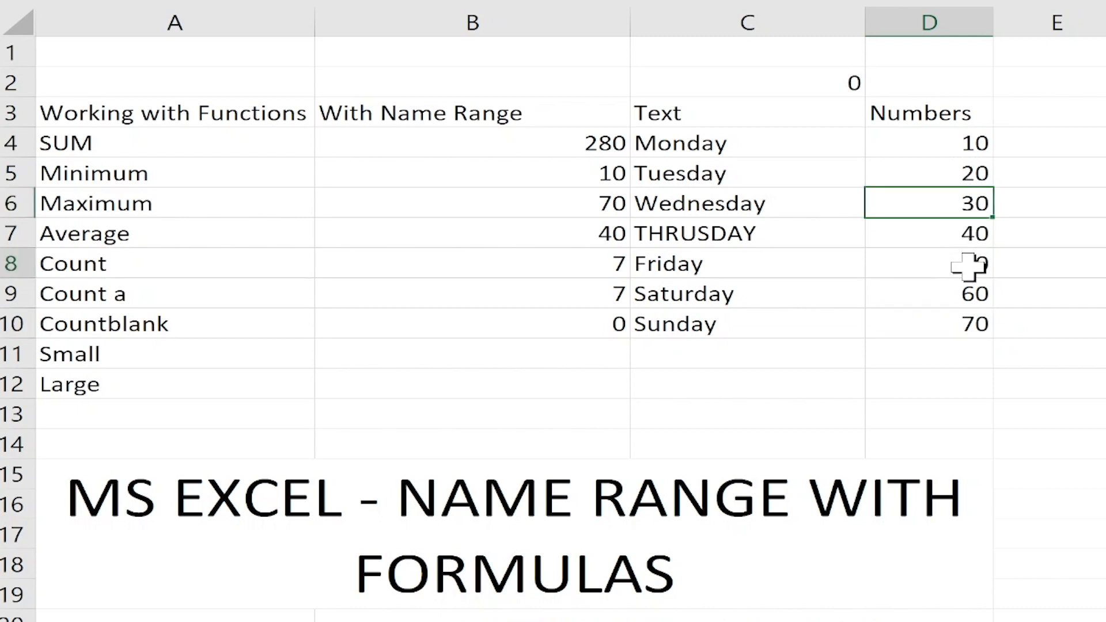
click(969, 266)
click(974, 293)
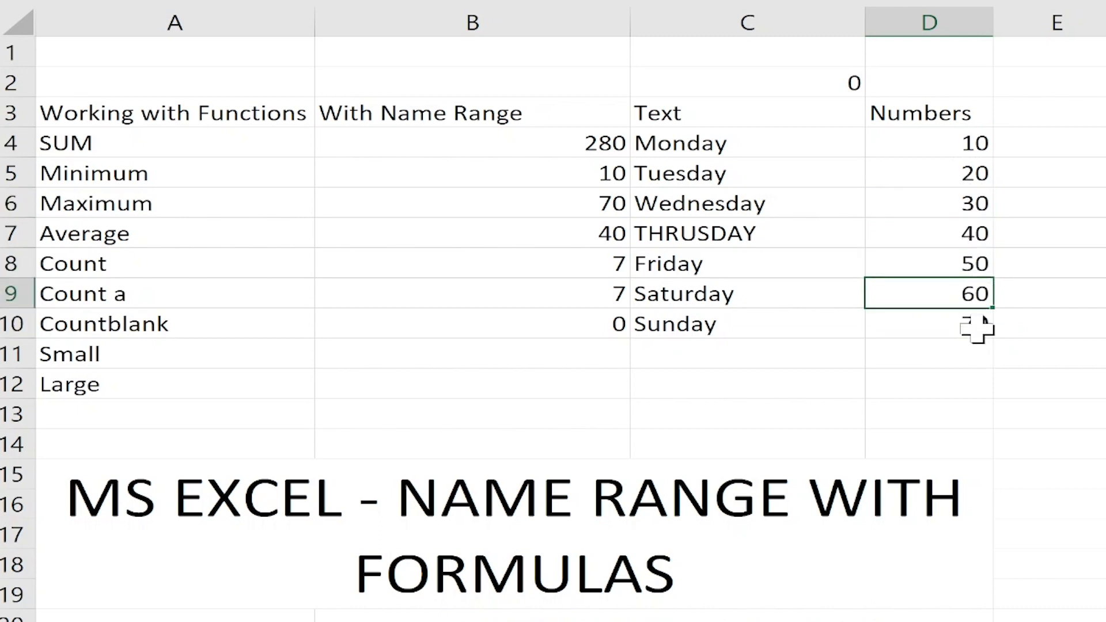
click(921, 211)
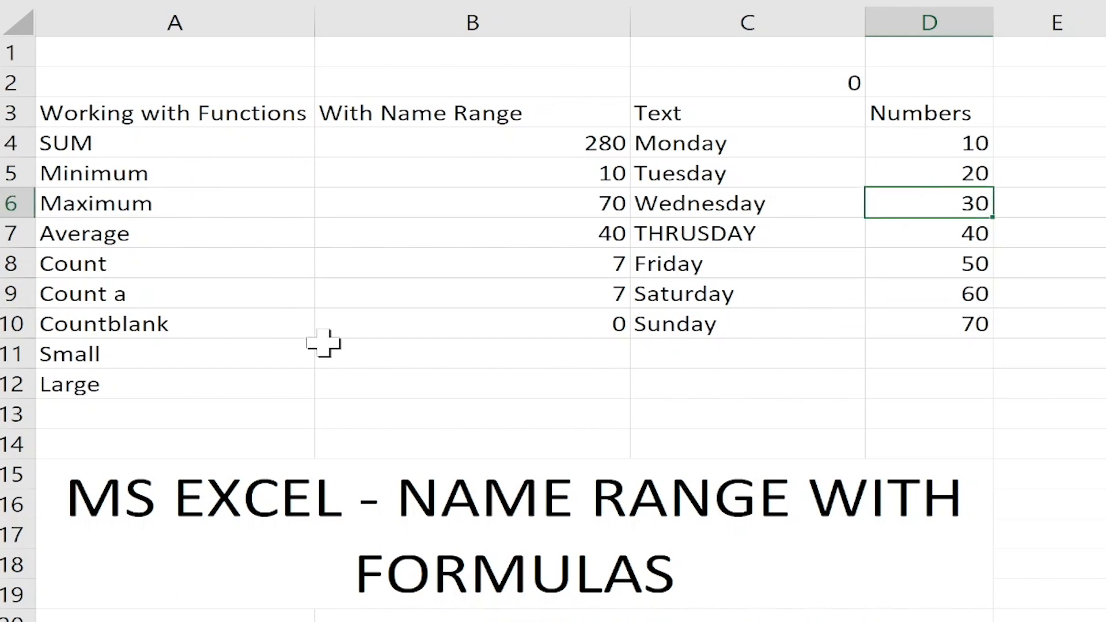
- Start a SMALL formula in B11, beside Small, up to its opening parenthesis
click(501, 357)
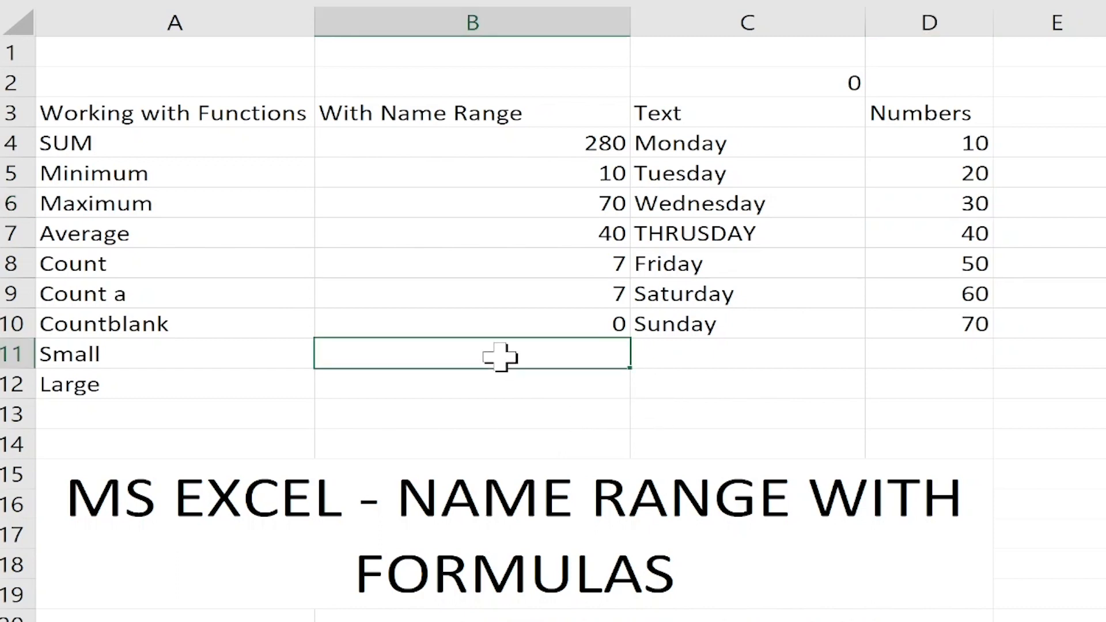
text(=)
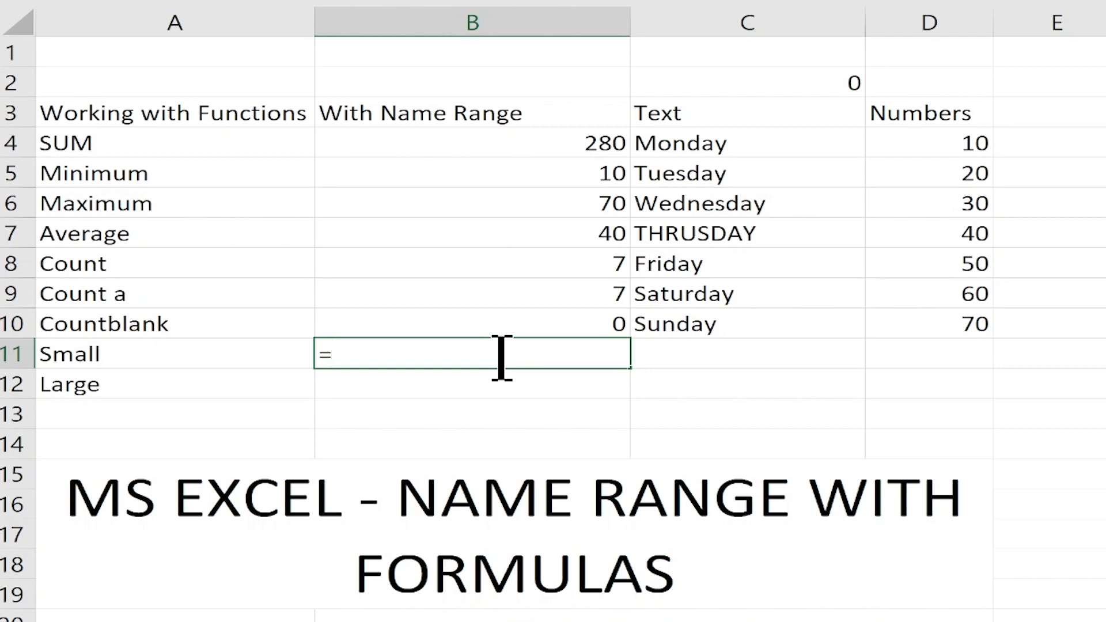
text(SMALL()
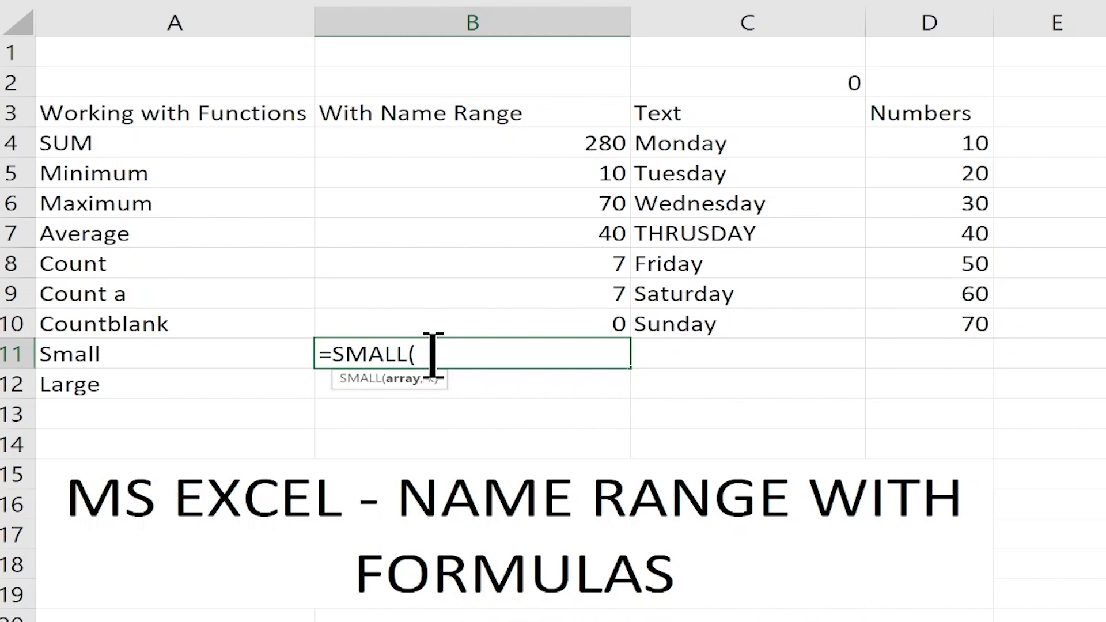
drag(879, 148, 939, 307)
click(911, 354)
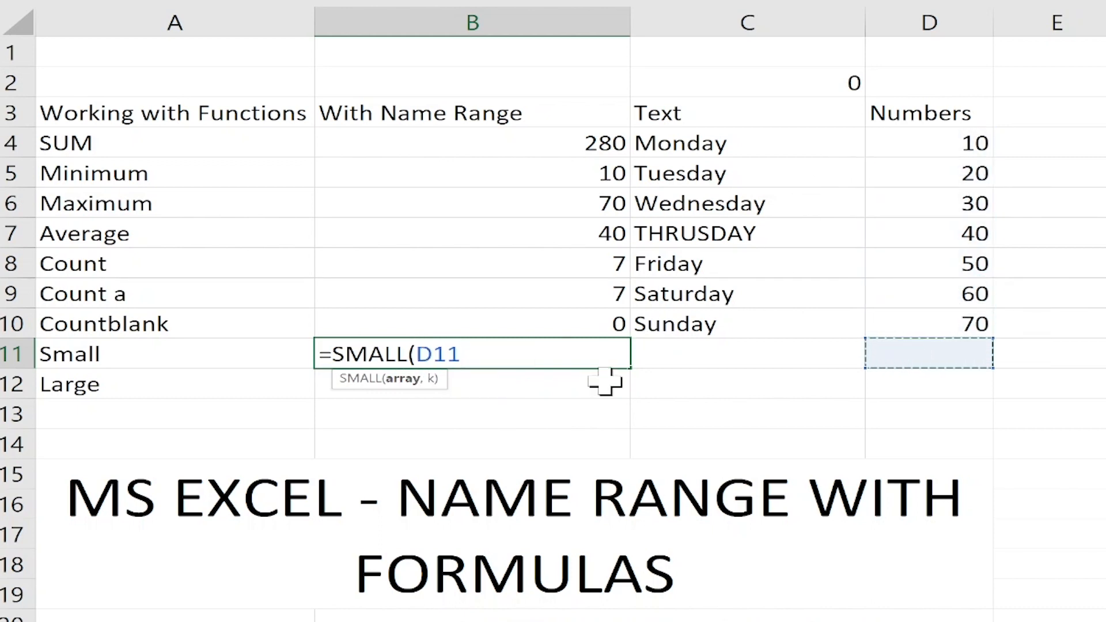
key(BackSpace)
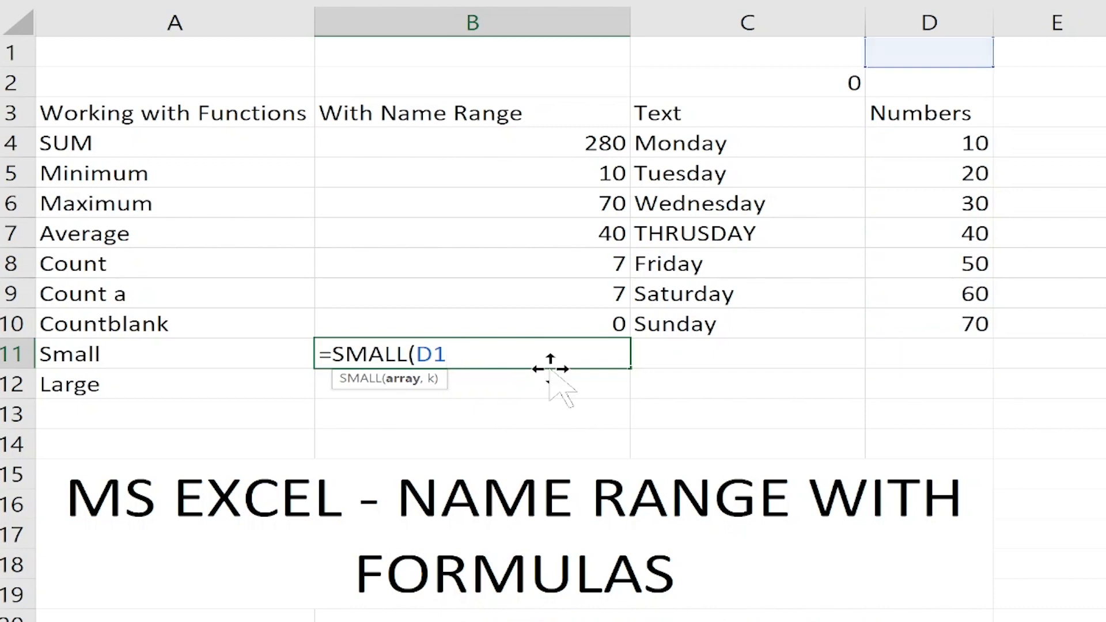
key(BackSpace)
key(BackSpace)
key(BackSpace)
- Complete the SMALL formula in B11 with the NUMBERS named range and a k value of 3
text((N)
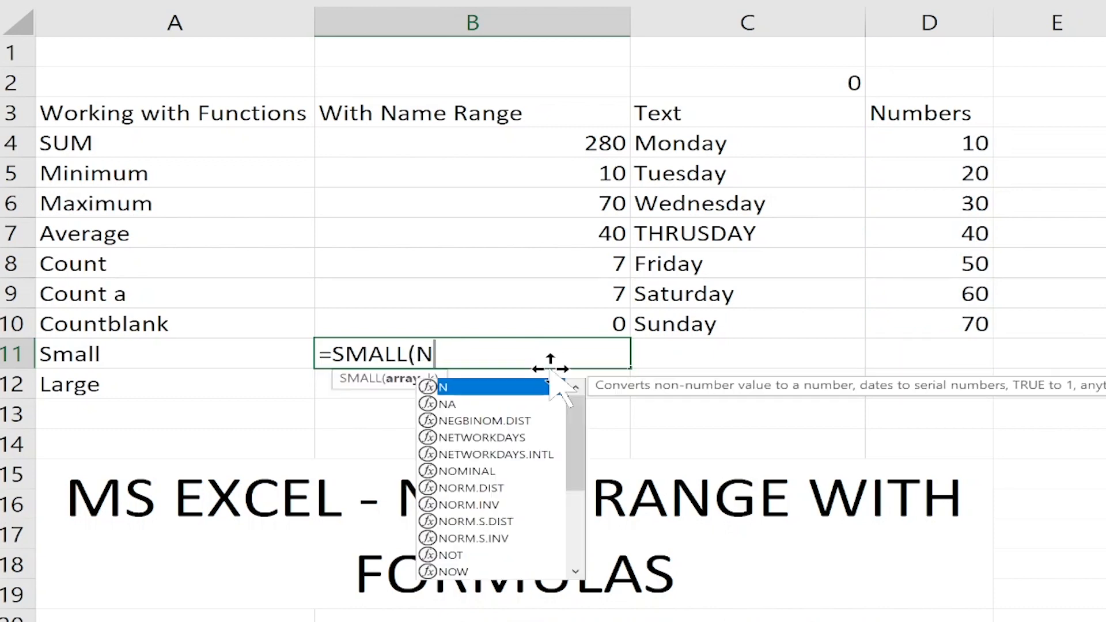
text(UMBERS.)
key(BackSpace)
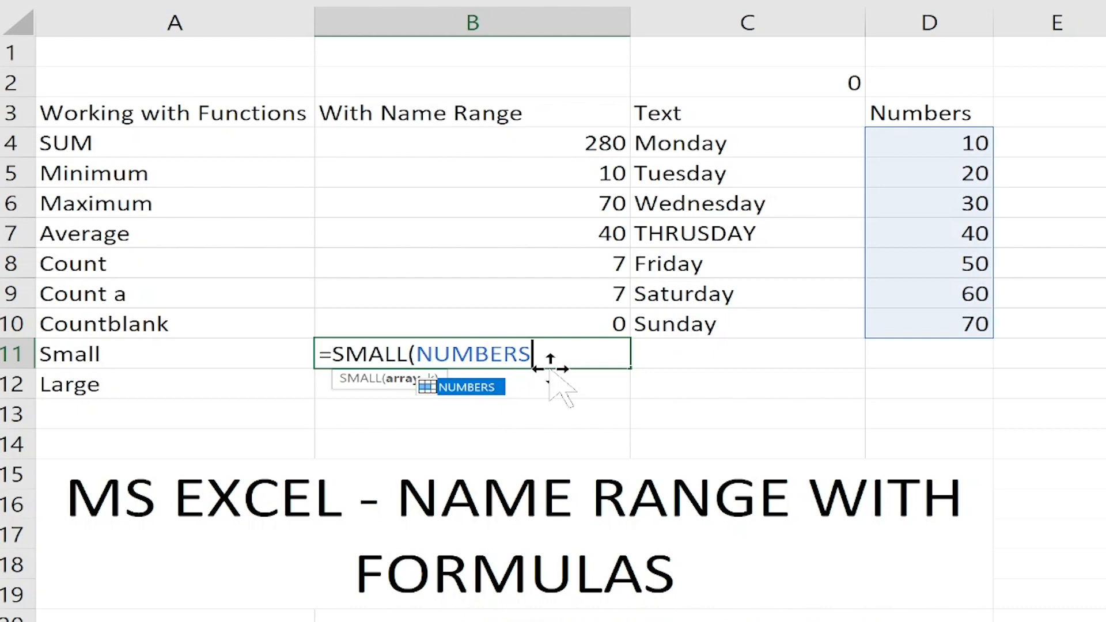
text(,3)
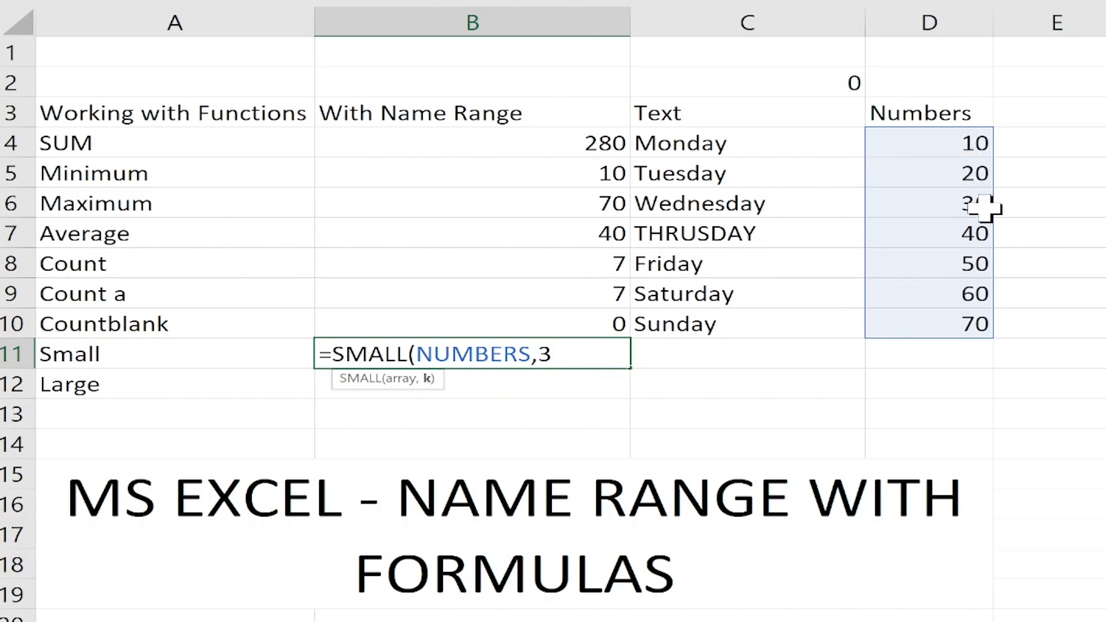
key(Return)
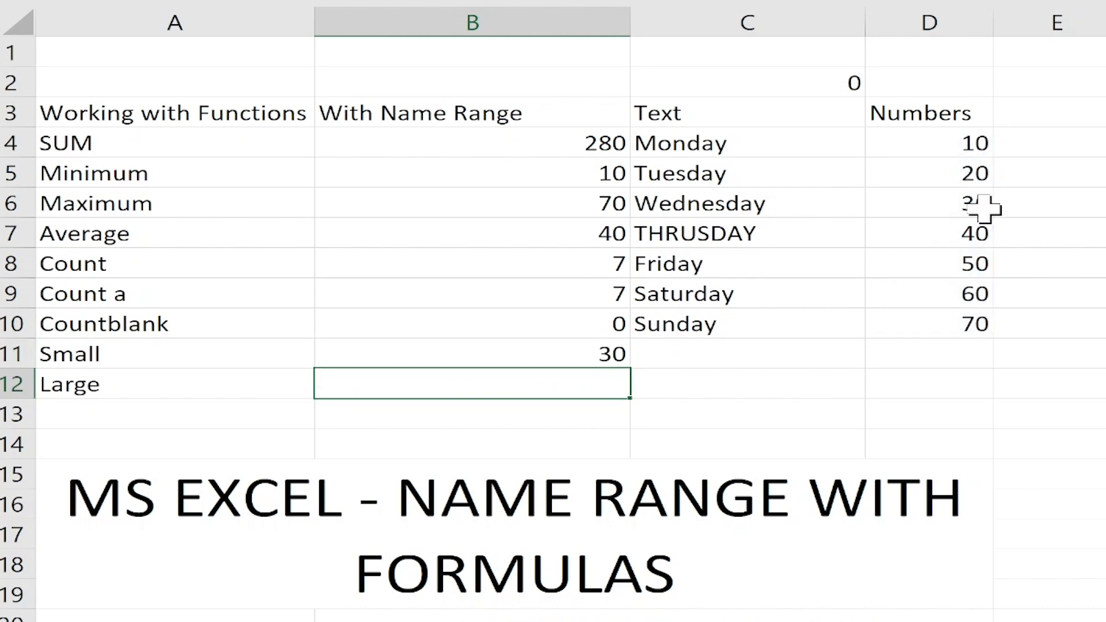
- Change the k value of the SMALL formula in B11 to 5, making it =SMALL(NUMBERS,5)
click(594, 356)
double_click(584, 358)
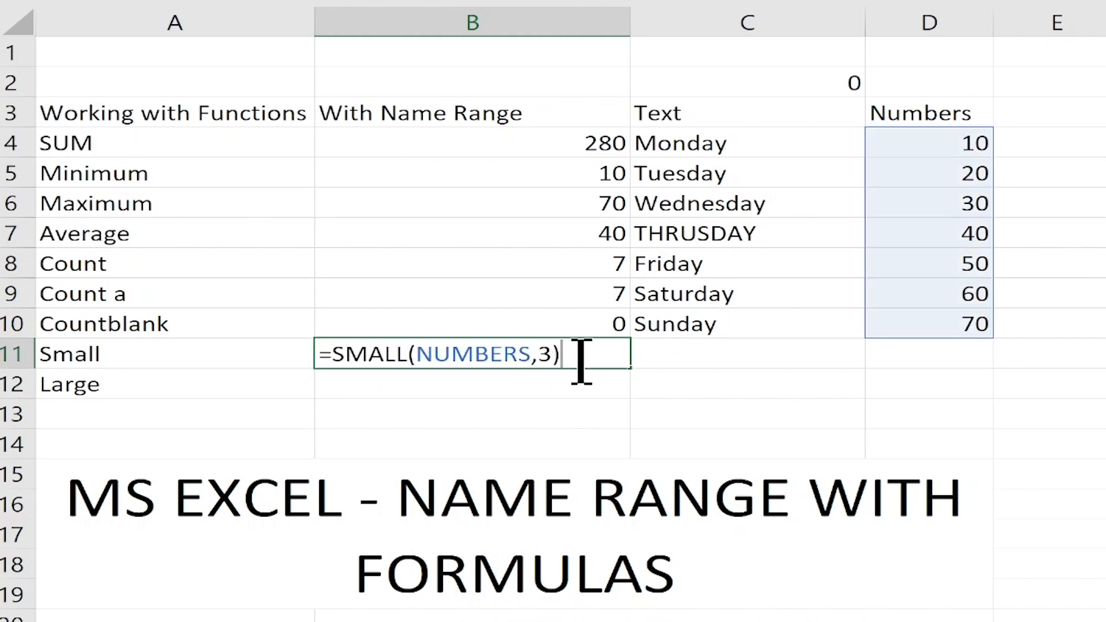
key(Left)
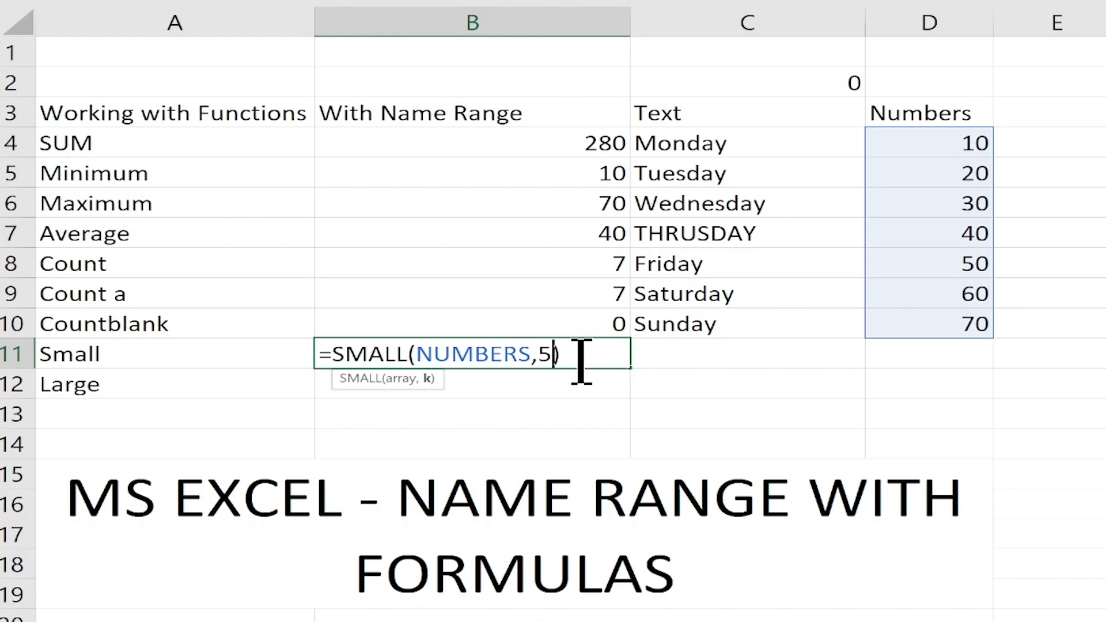
key(Return)
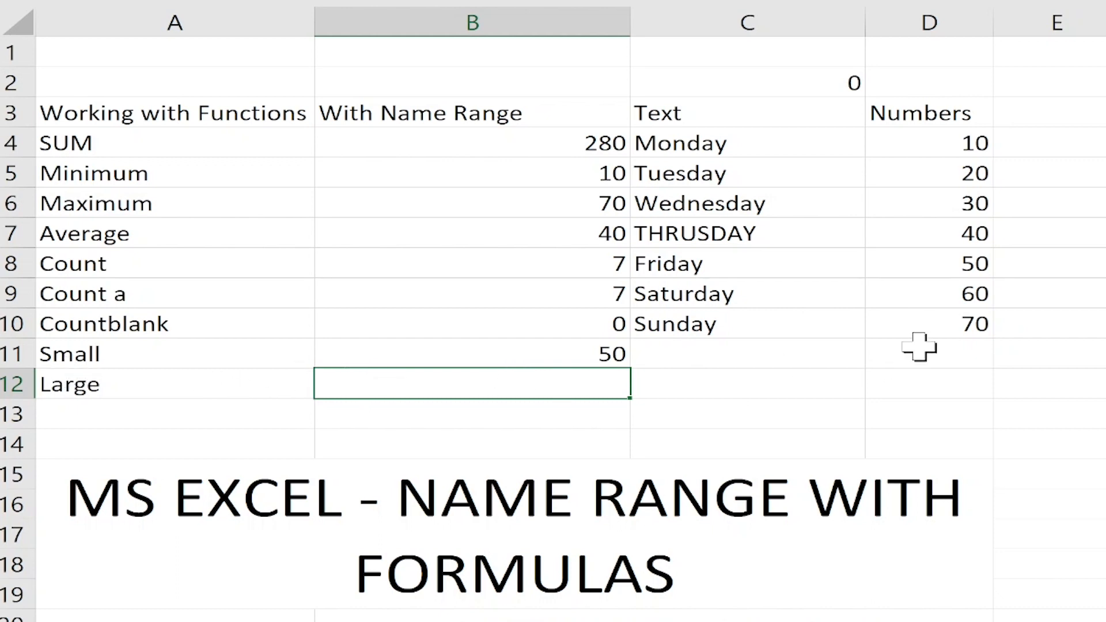
- Enter a LARGE formula in B12, beside Large, with the NUMBERS named range and a k value of 2
click(959, 290)
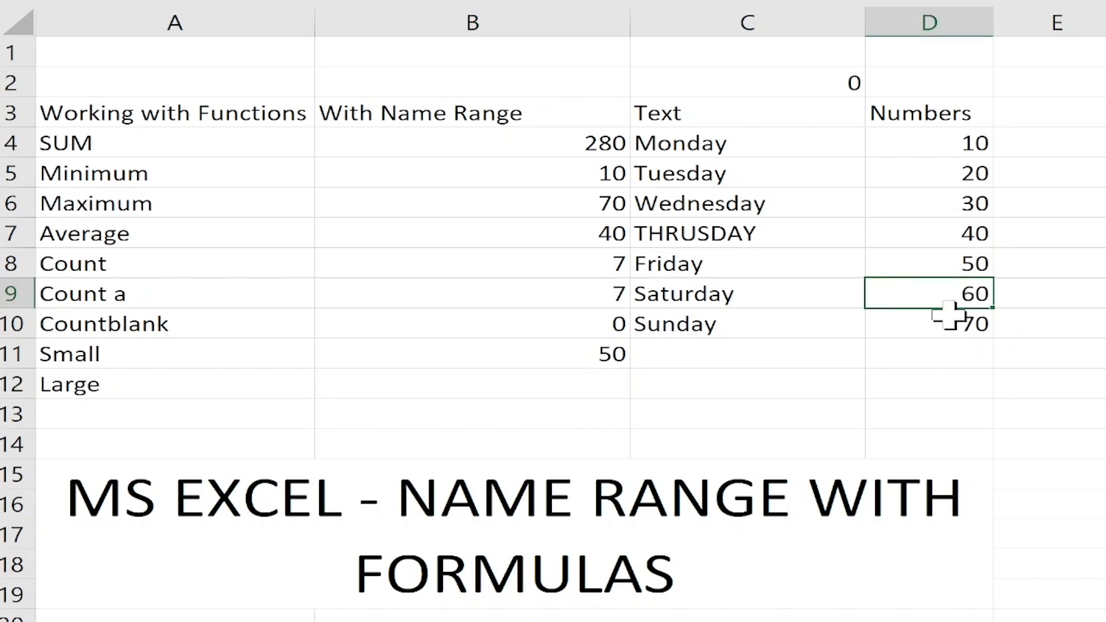
click(527, 384)
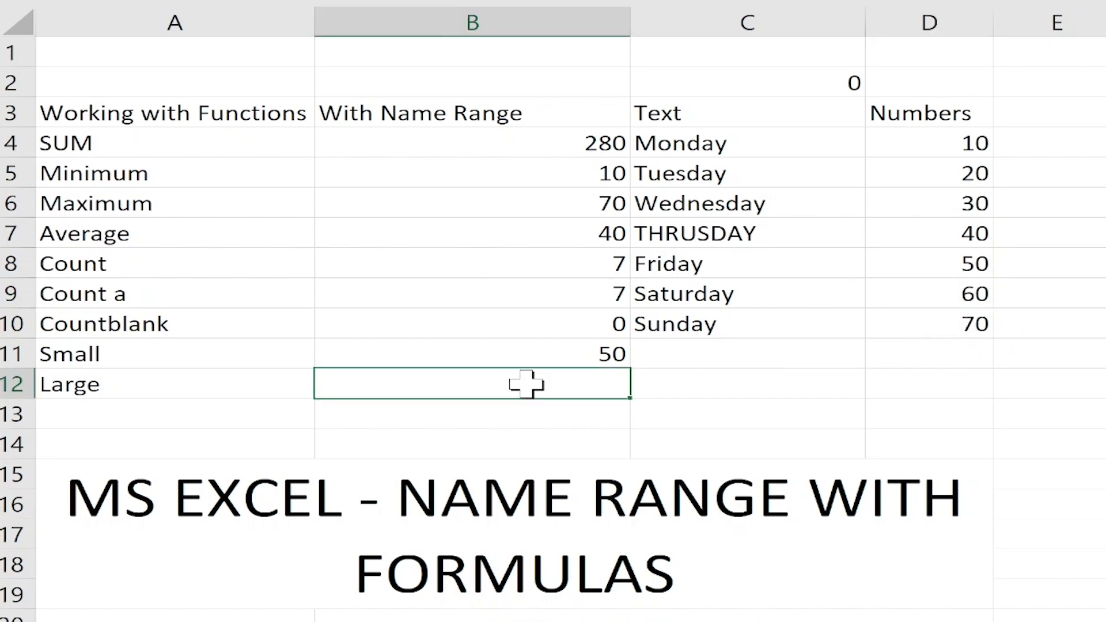
text(=LARGE()
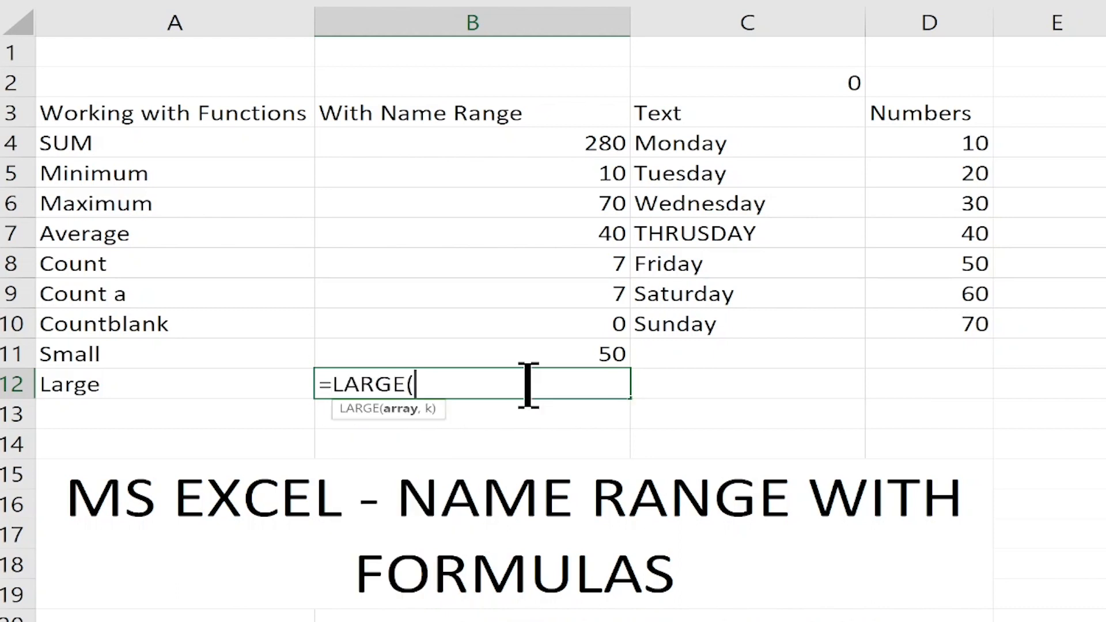
text(NUMBERS,2)
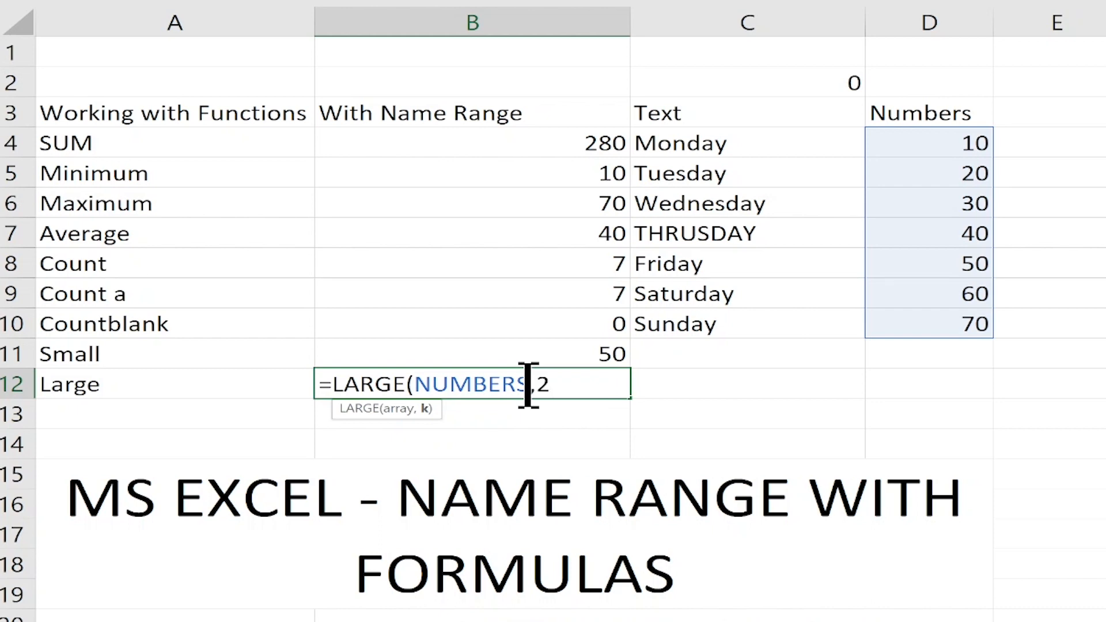
key(Return)
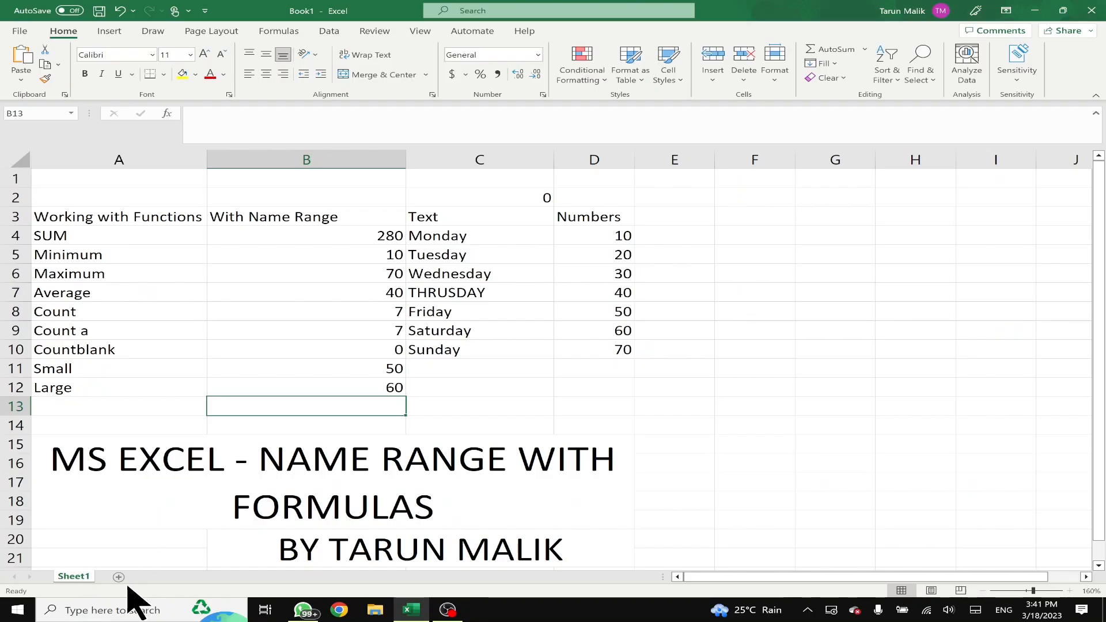
- Add four new blank worksheets to the workbook after Sheet1
click(116, 576)
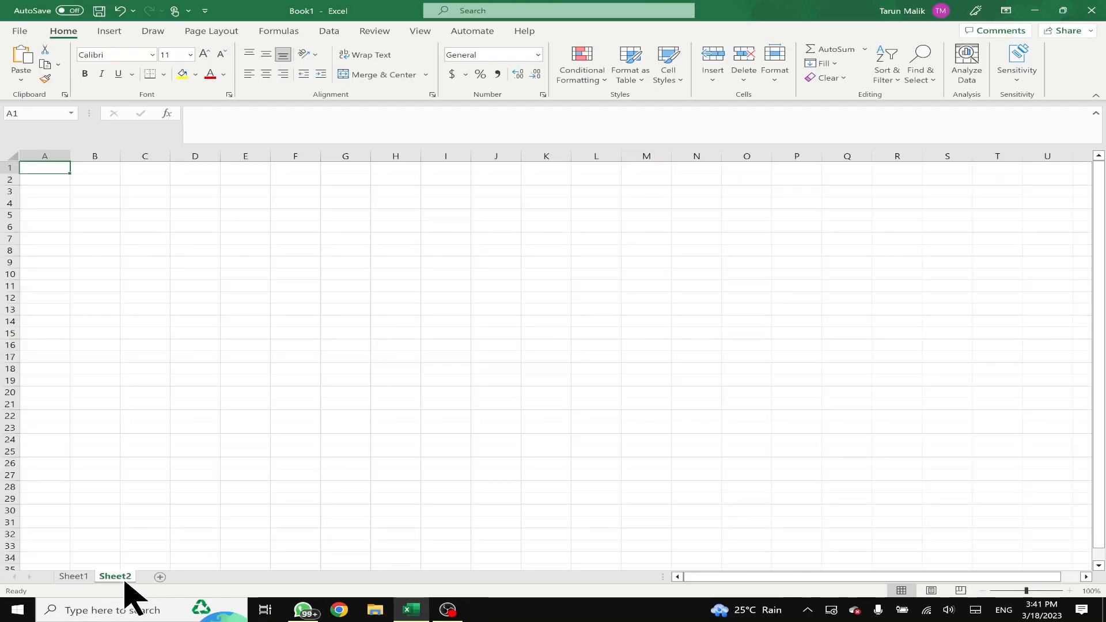
click(161, 577)
click(201, 577)
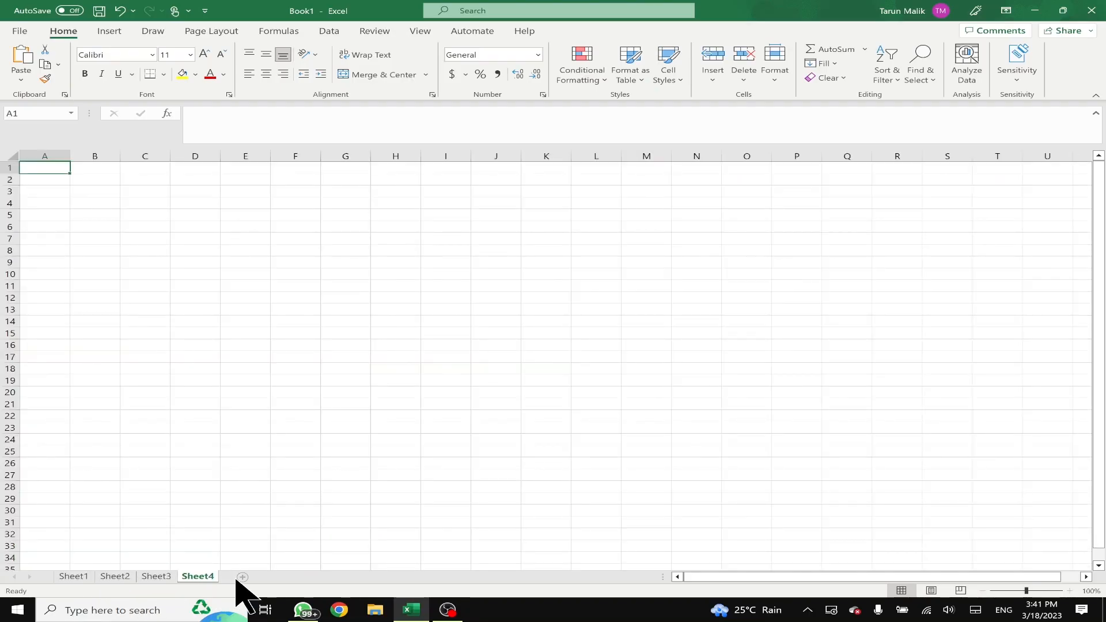
click(243, 576)
- Enter the label SECOND SMALLEST in cell E12 of Sheet5
click(238, 298)
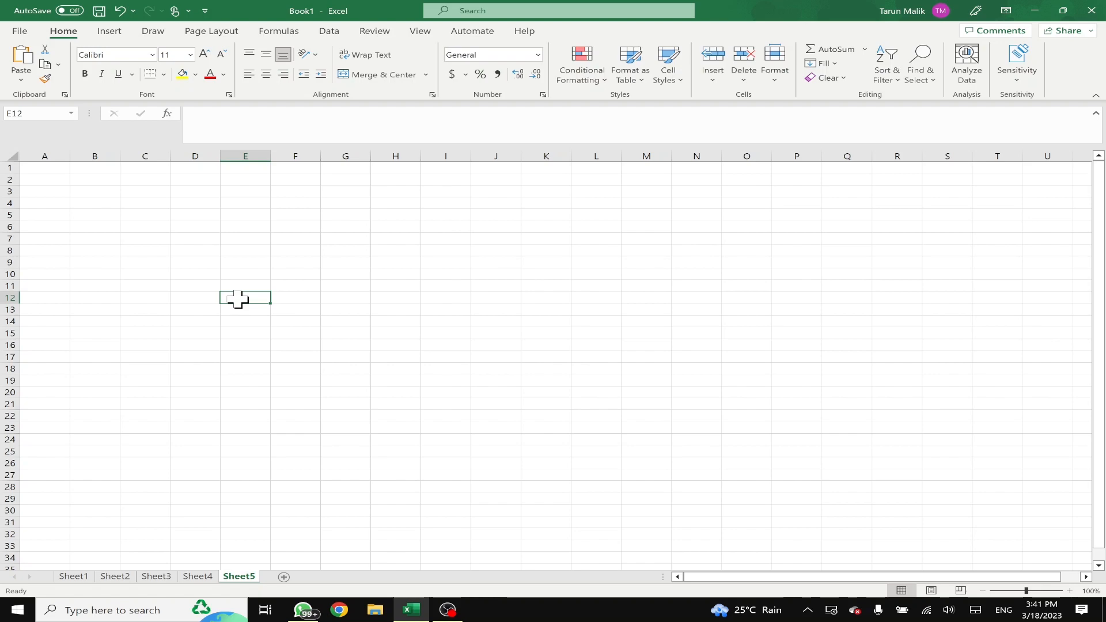
text(SECOND SMALLEST)
key(Return)
- Enter a SMALL formula in E14 of Sheet5 using the NUMBERS named range and a k value of 2
click(251, 323)
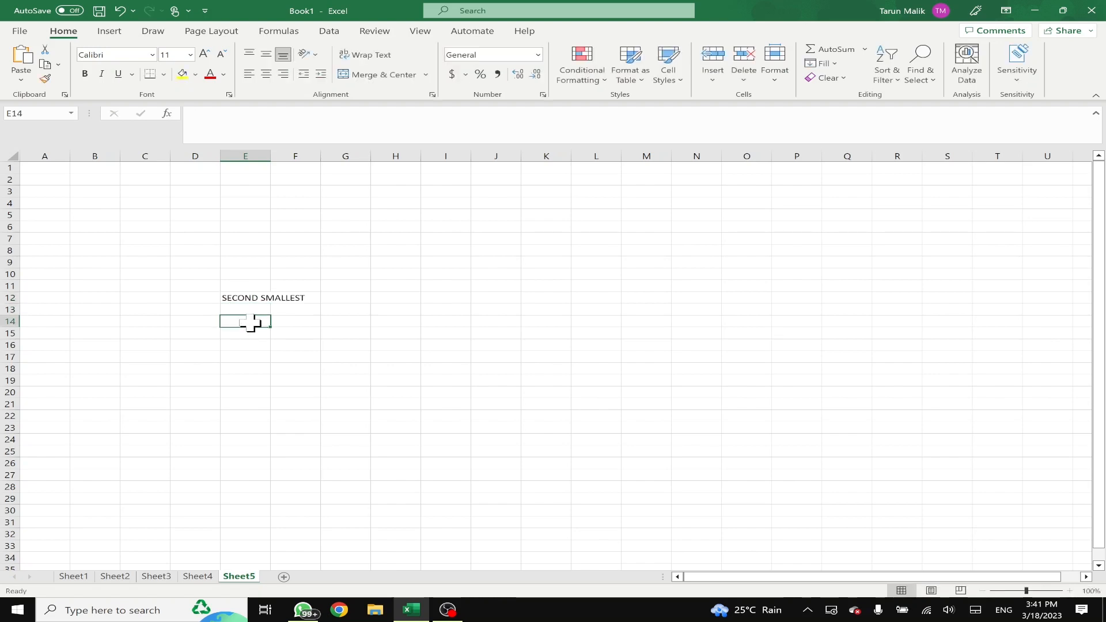
scroll(250, 323, up, 20)
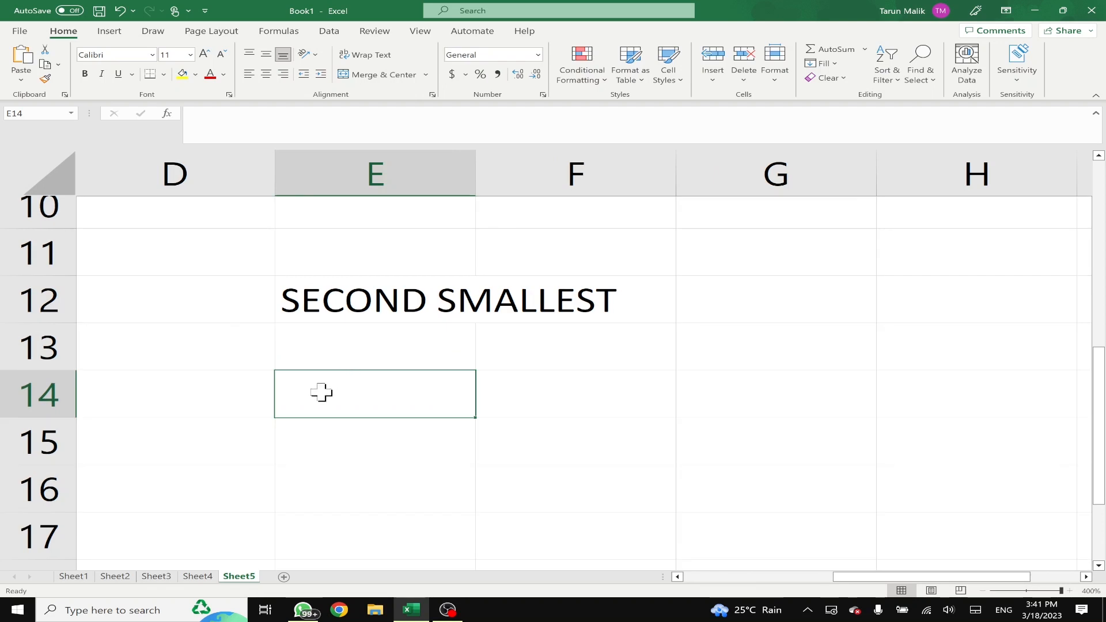
text(=SMA)
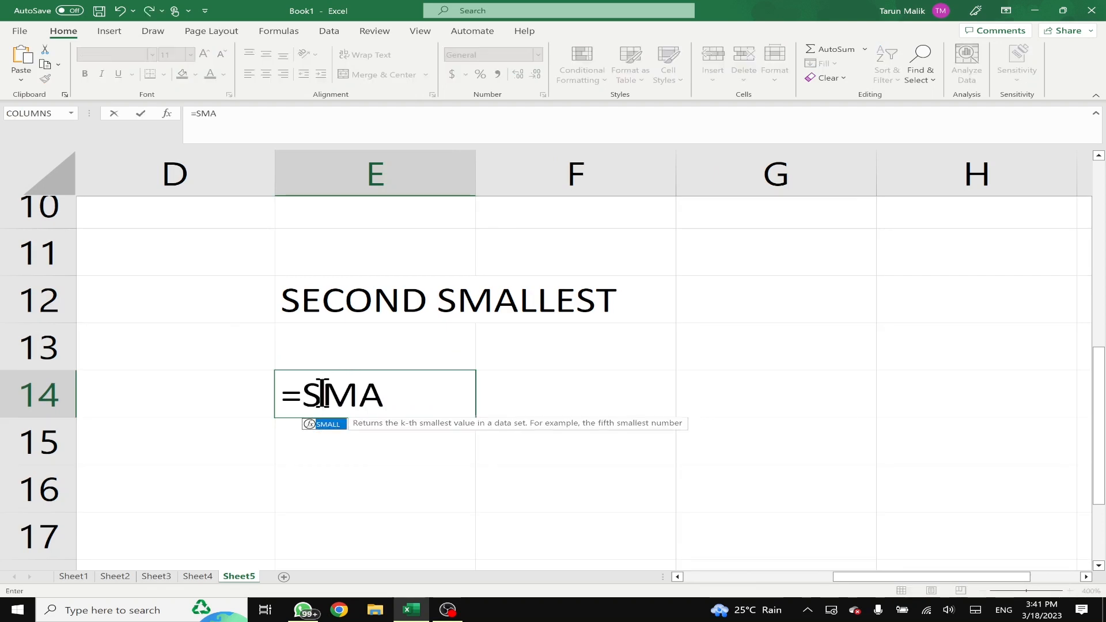
text(LL()
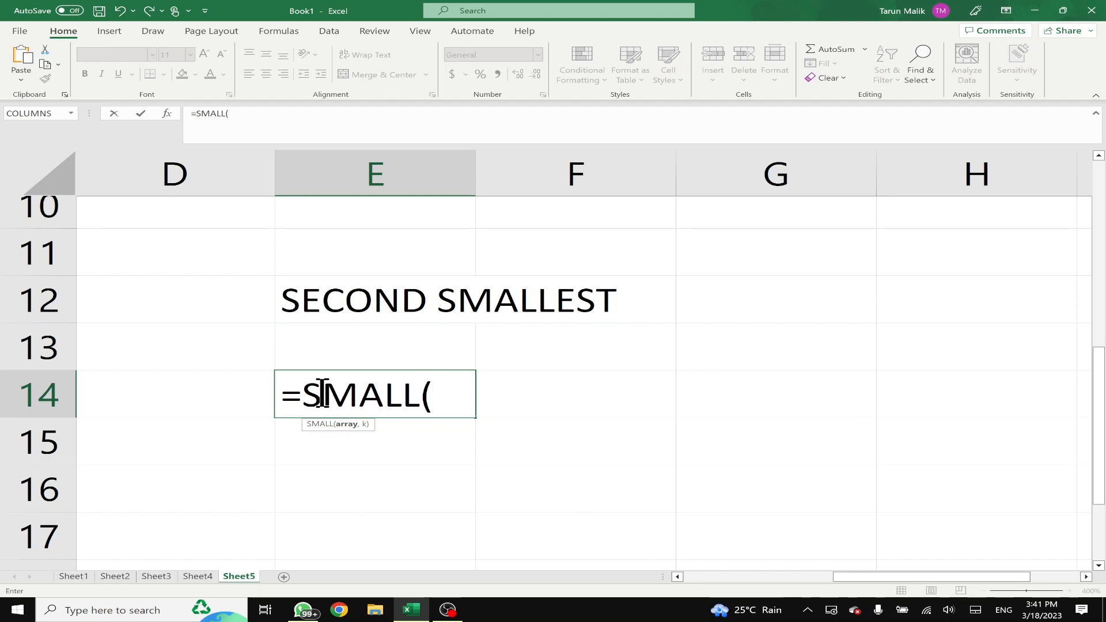
text(NUM)
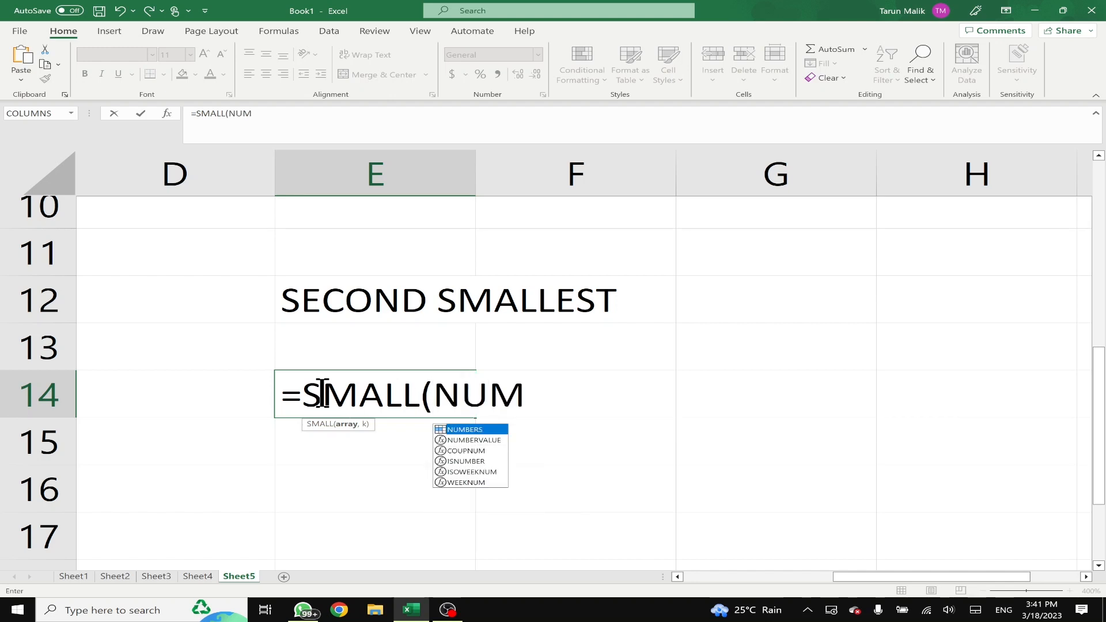
text(BERS)
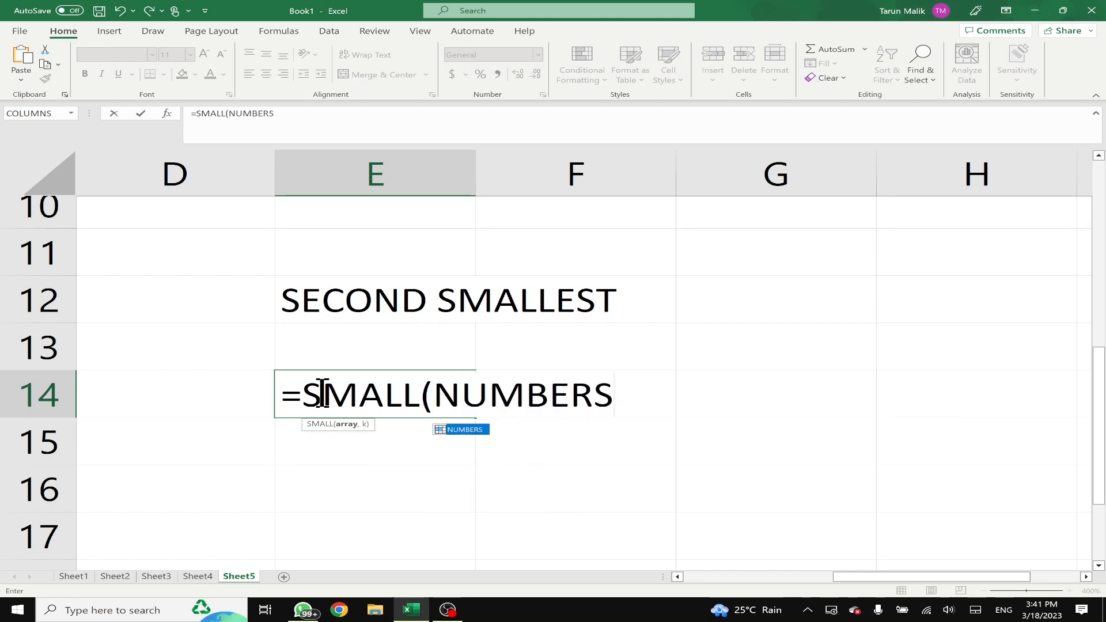
text(,2)
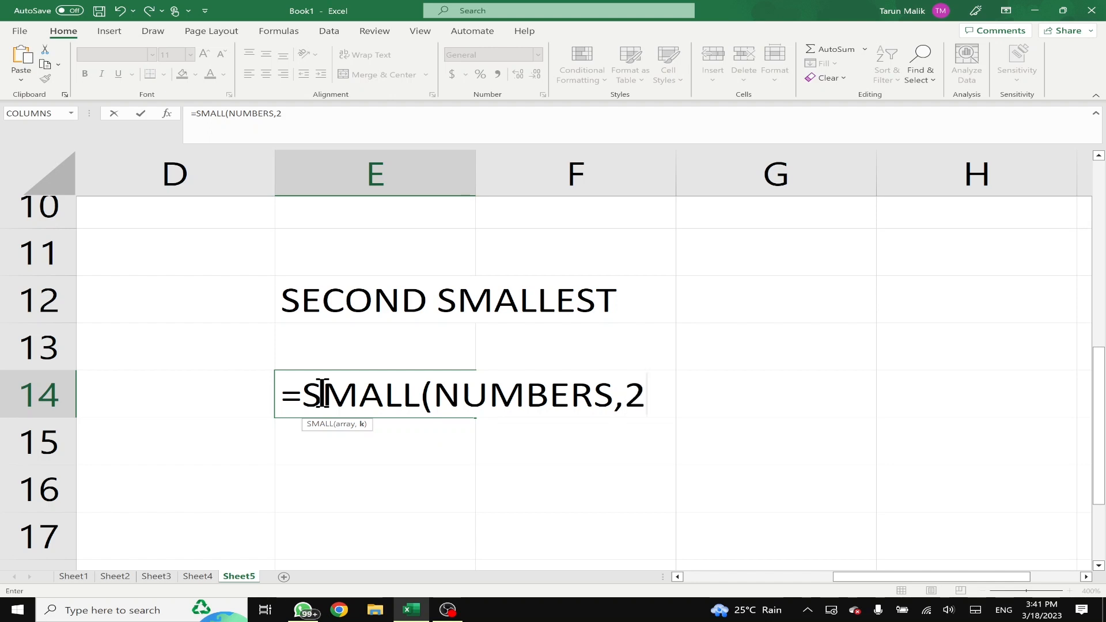
key(Return)
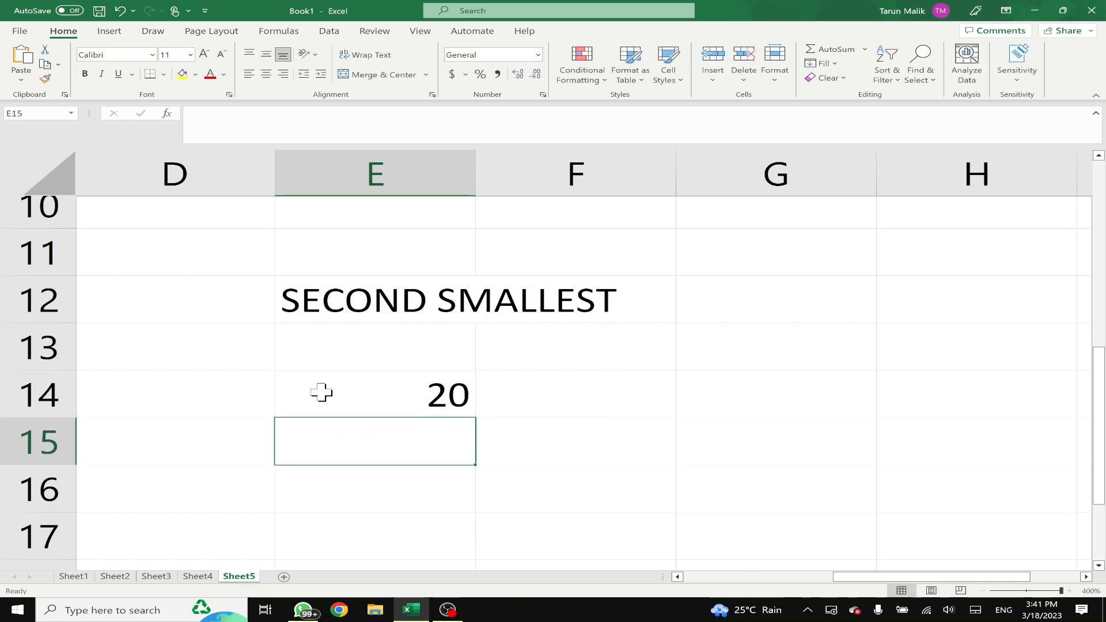
- Enter =SUM(NUMBERS) in cell F11 of Sheet4 to total the named range stored on Sheet1
click(75, 578)
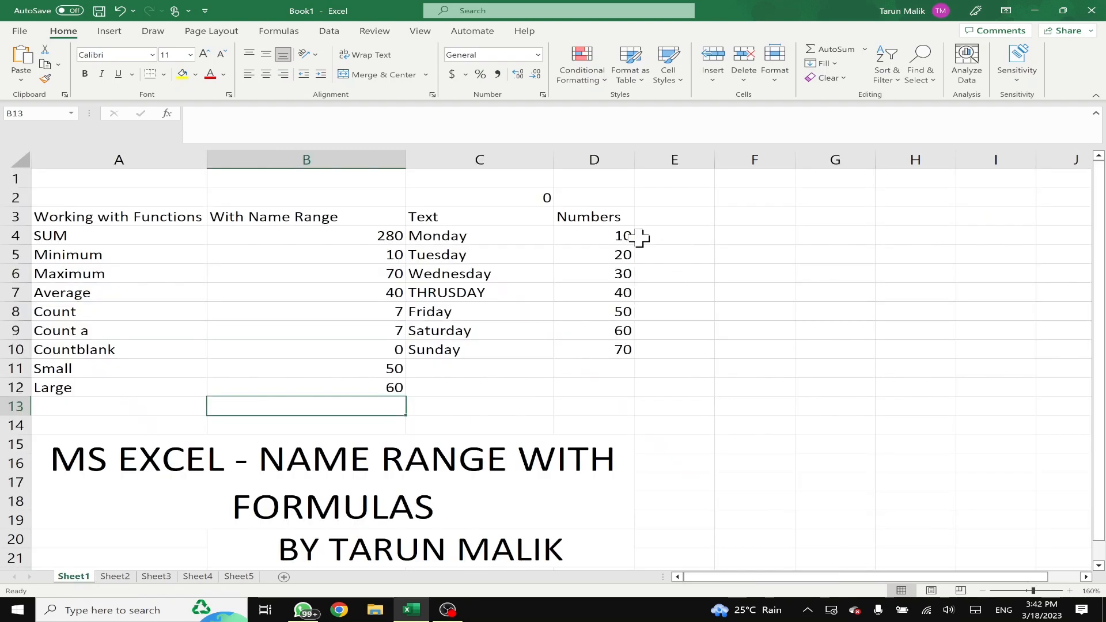
click(239, 576)
click(211, 576)
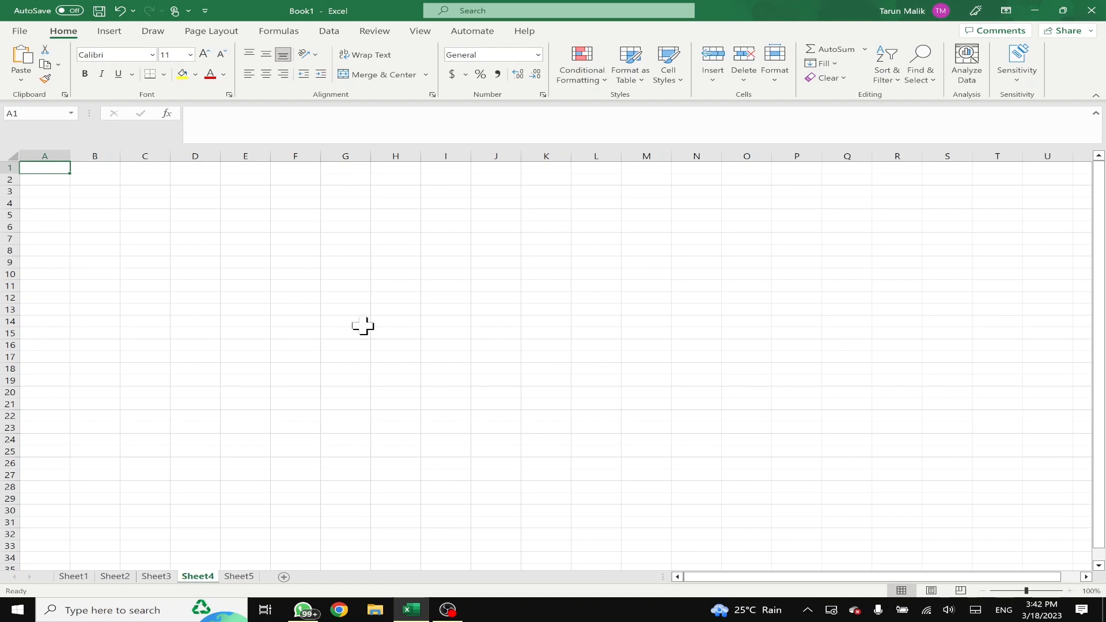
scroll(306, 298, up, 10)
click(306, 298)
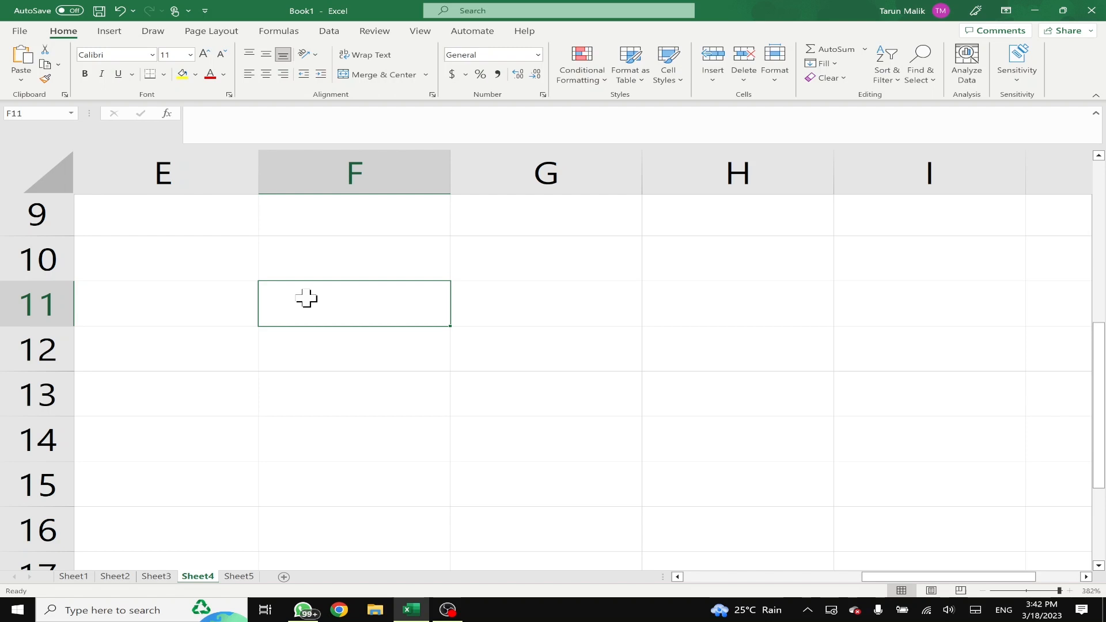
text(=SU)
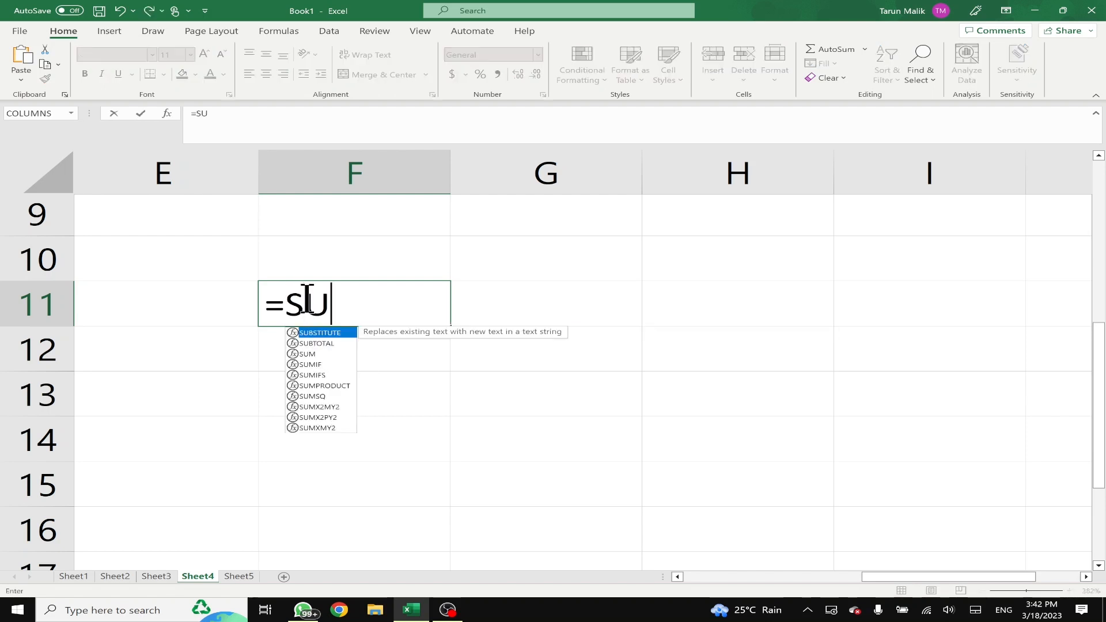
text(M(NUMBERS0)
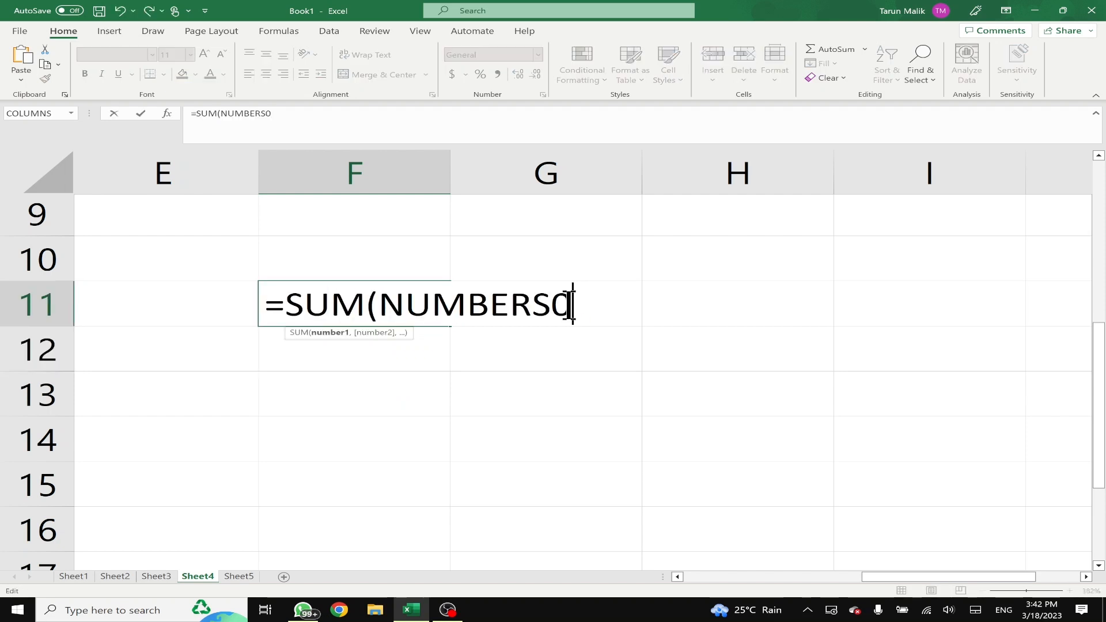
key(BackSpace)
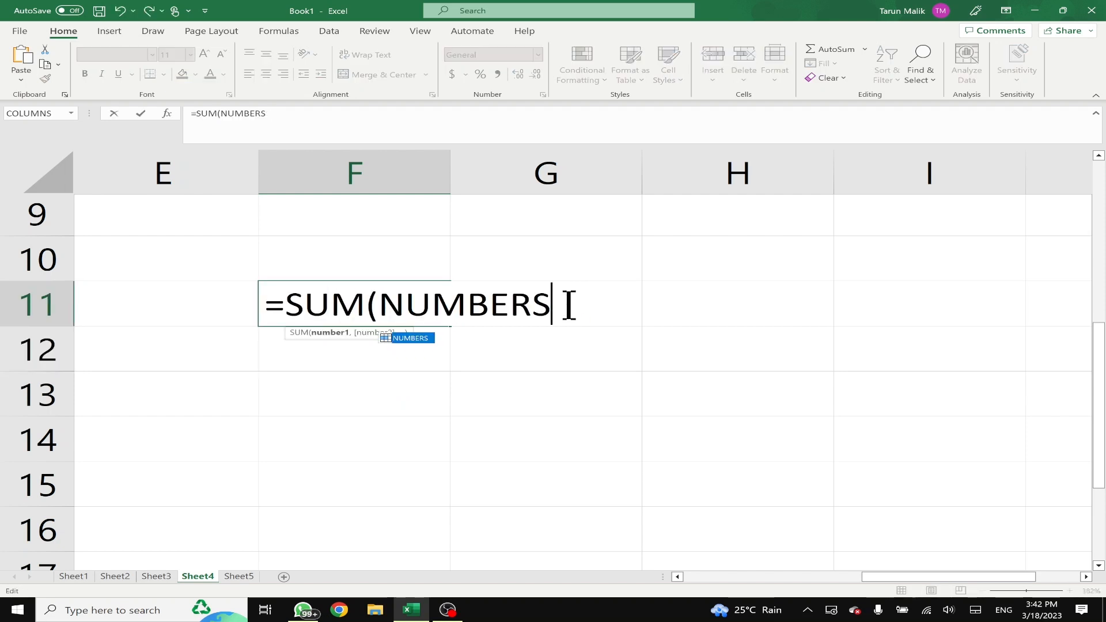
text())
key(Return)
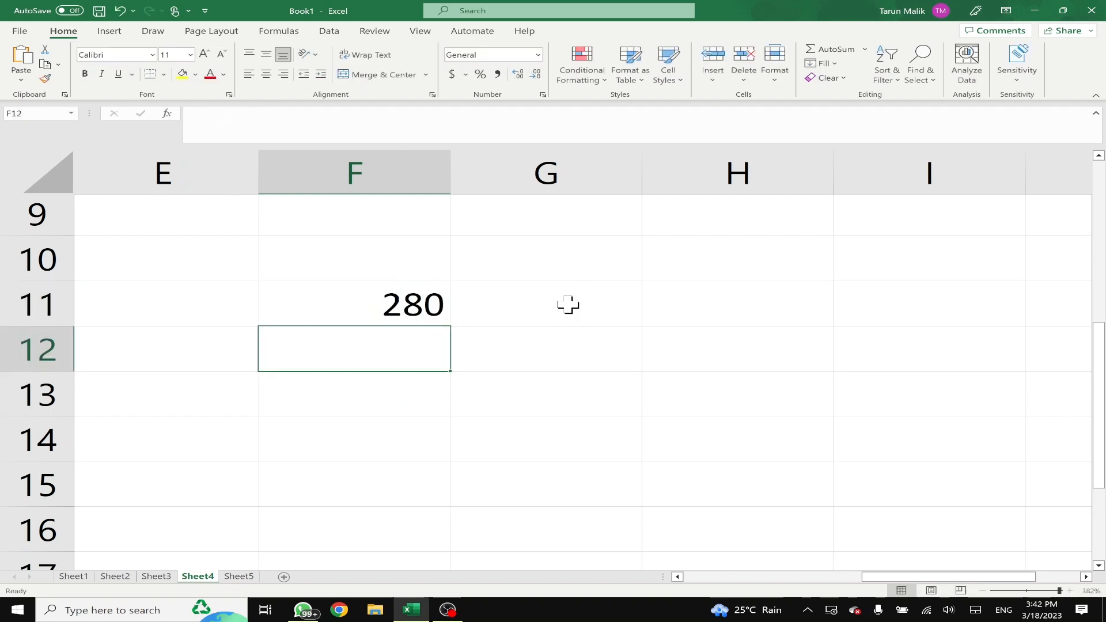
- Select the SUM result on Sheet4 and compare it with its source values, D4:D10 on Sheet1
click(420, 302)
click(91, 577)
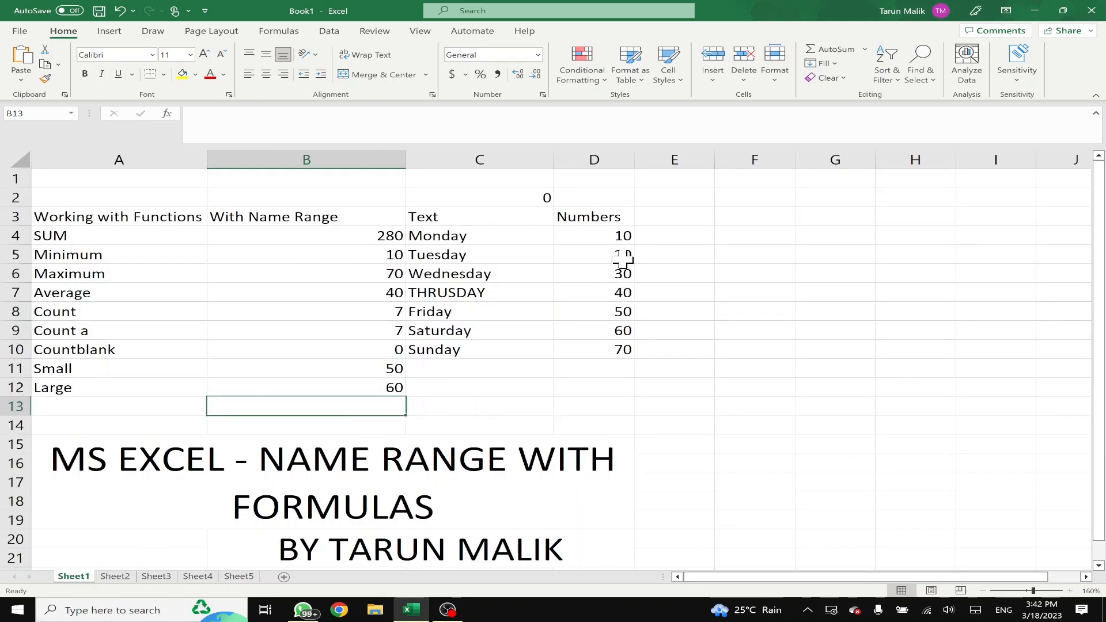
drag(610, 233, 602, 346)
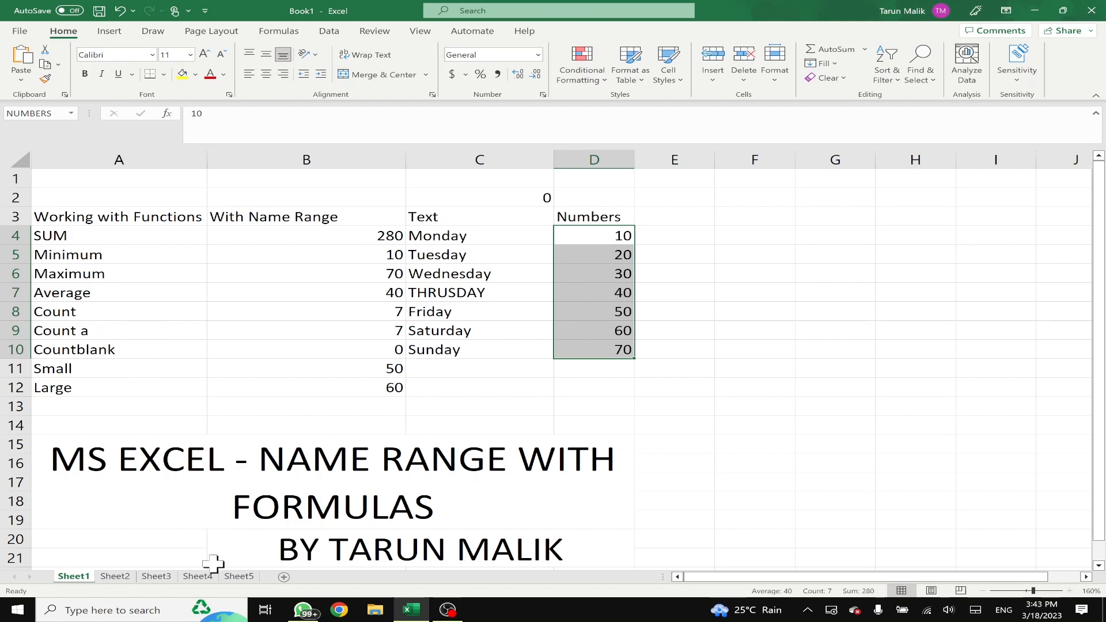
- Enter a SUM formula in G13 of Sheet5, picking the range D4:D10 on Sheet1 as its argument
click(236, 578)
click(709, 346)
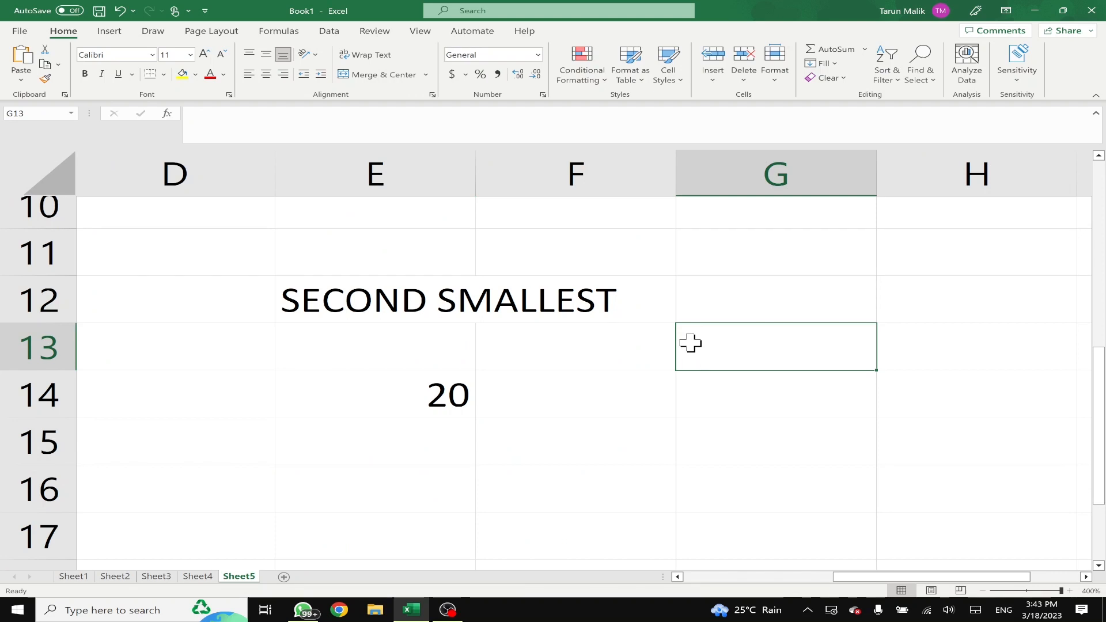
text(=SU)
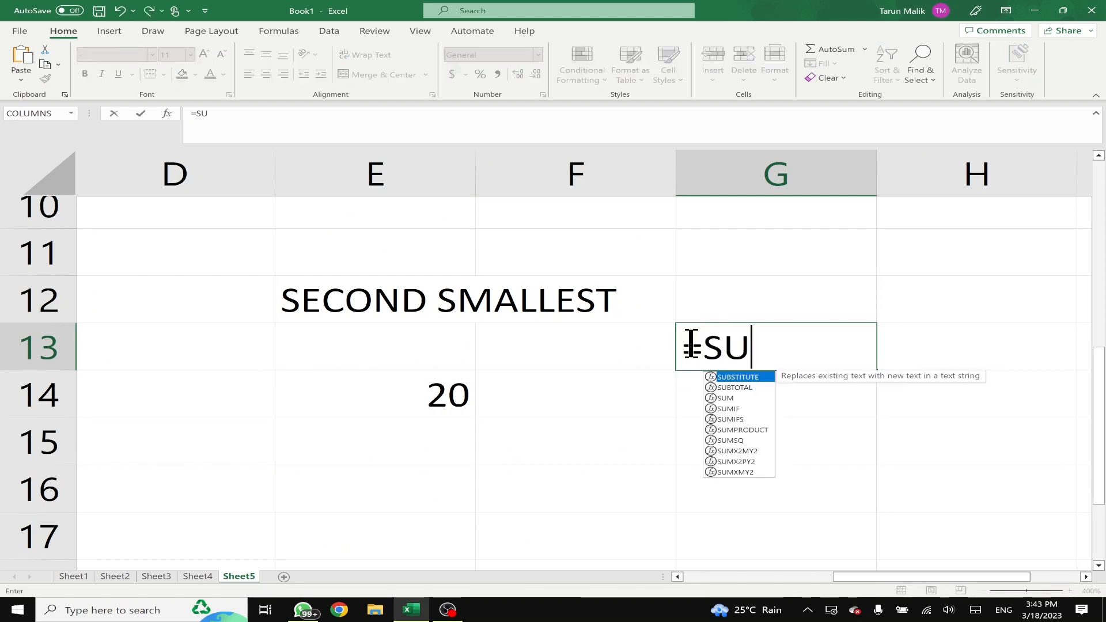
text(M()
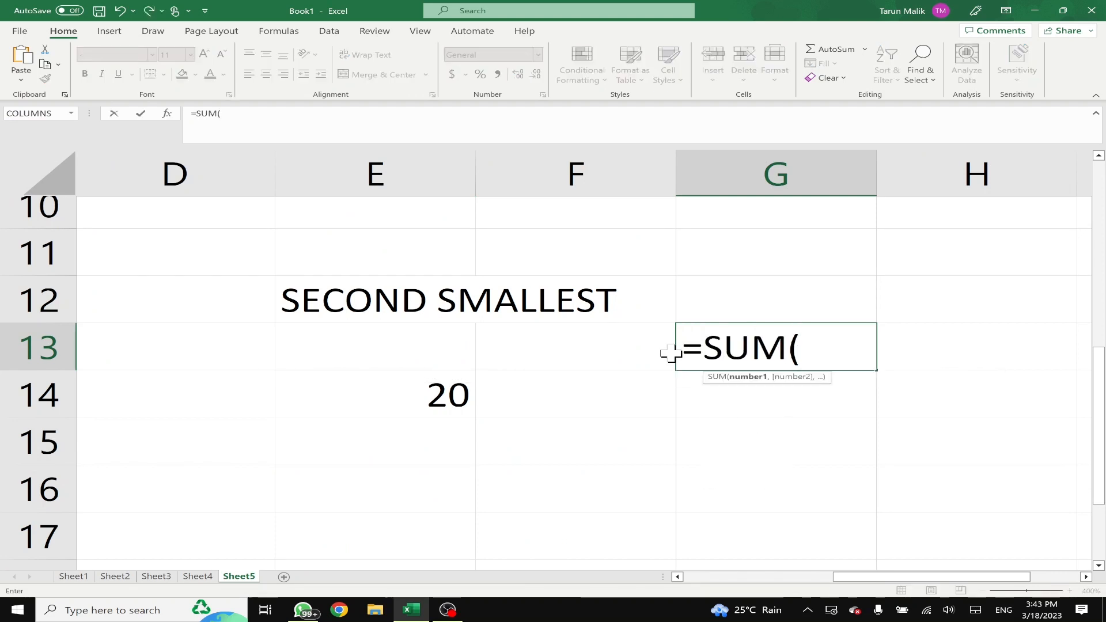
click(79, 577)
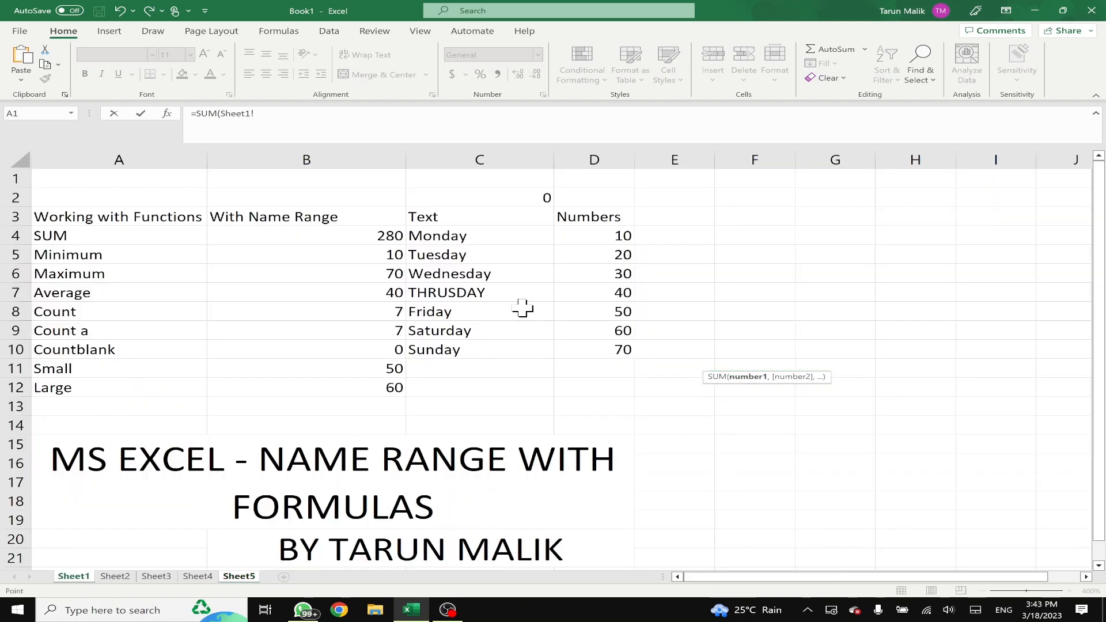
drag(584, 237, 595, 343)
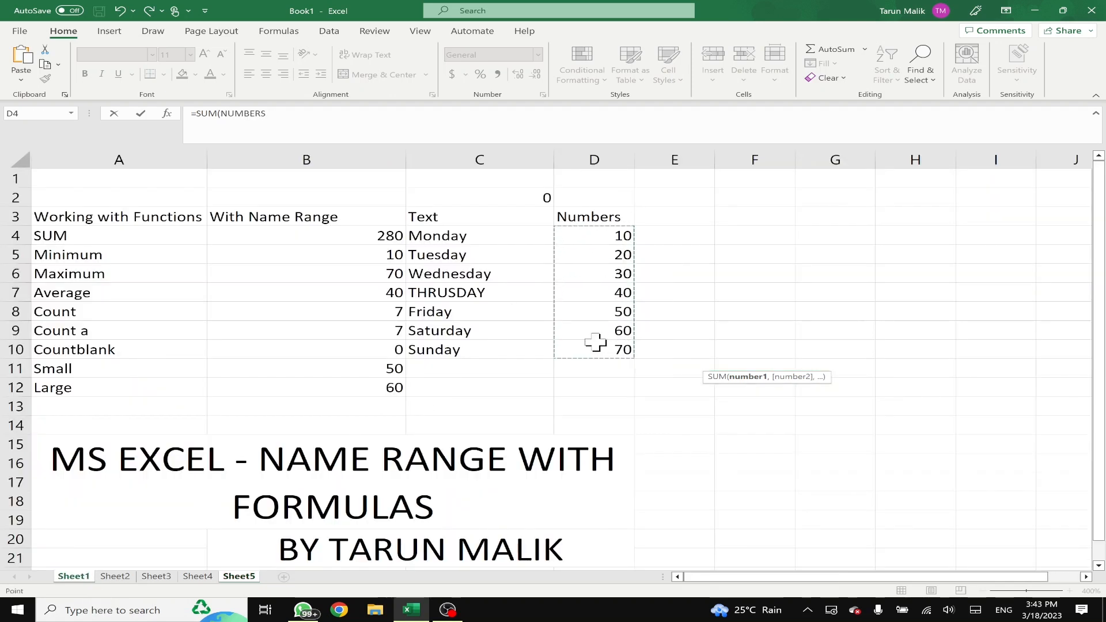
key(Return)
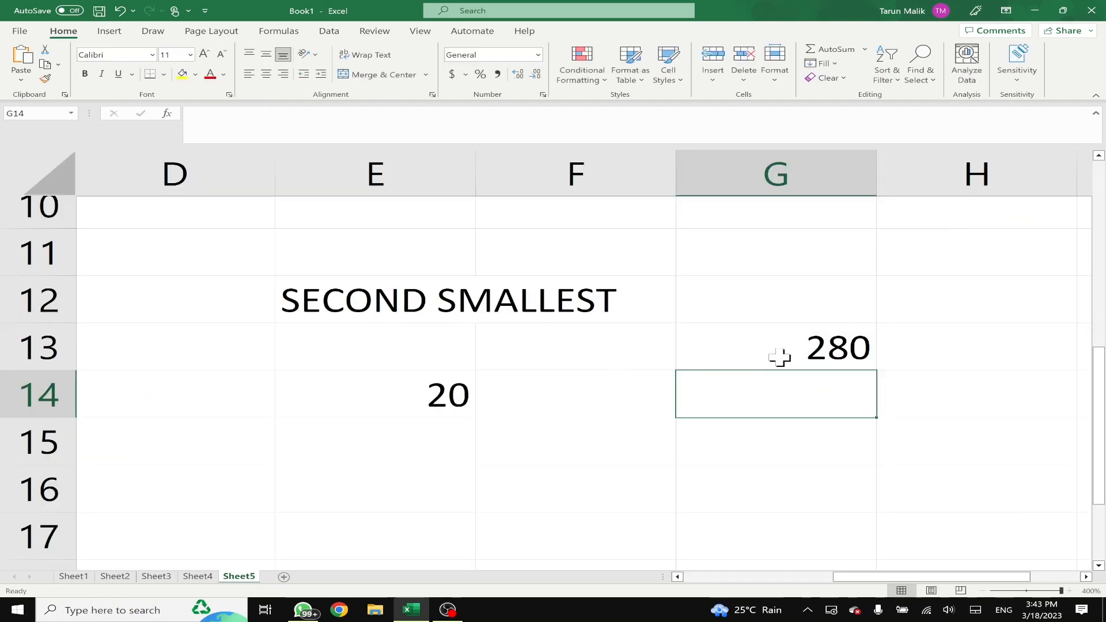
- Enter =SUM(NUMBERS) in G14 of Sheet5, directly below the first sum, and return to Sheet1
click(779, 357)
click(746, 398)
text(=SU)
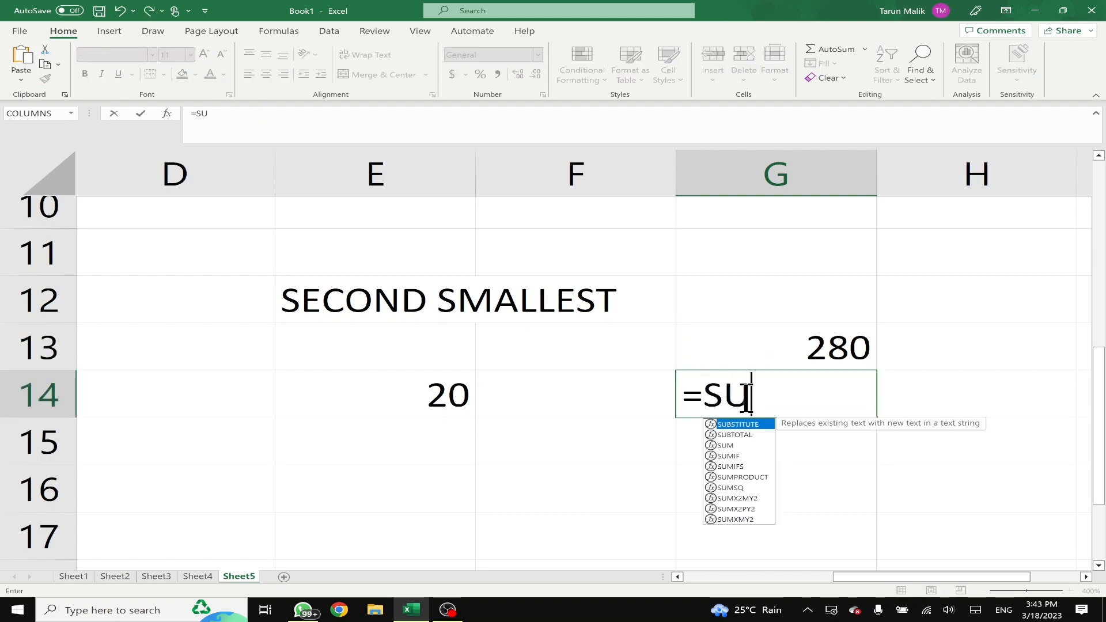
text(M(NU)
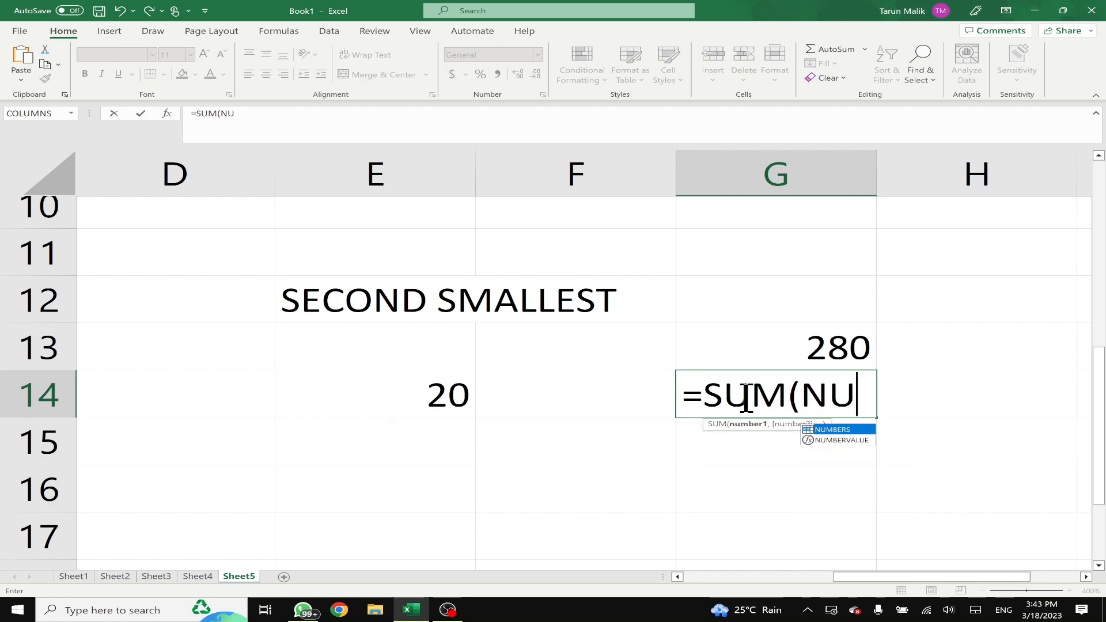
text(MBERS))
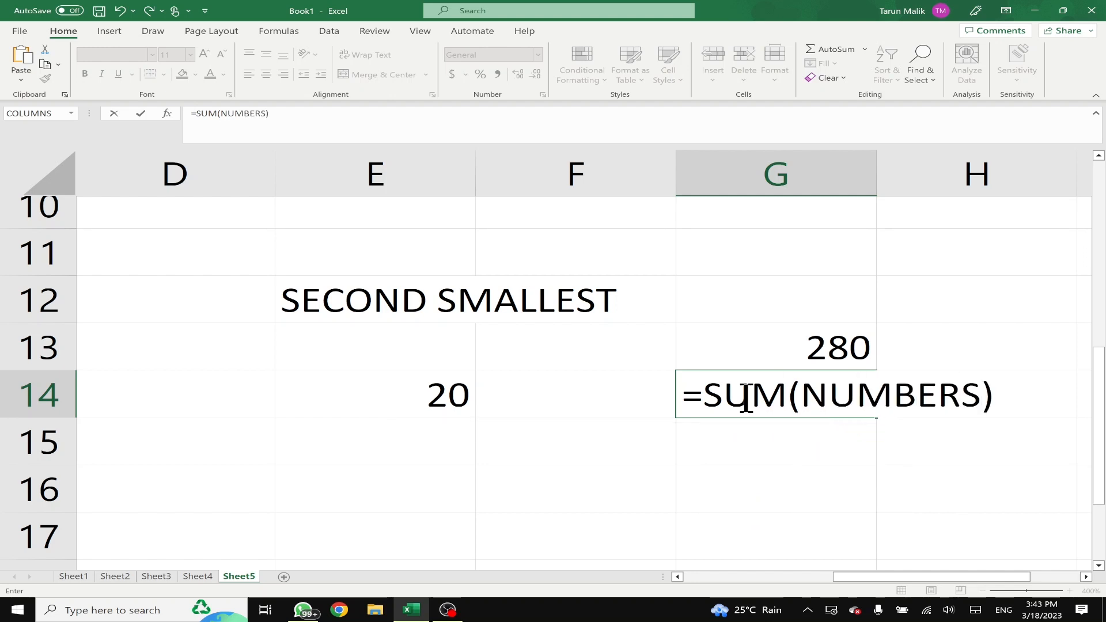
key(Return)
click(746, 398)
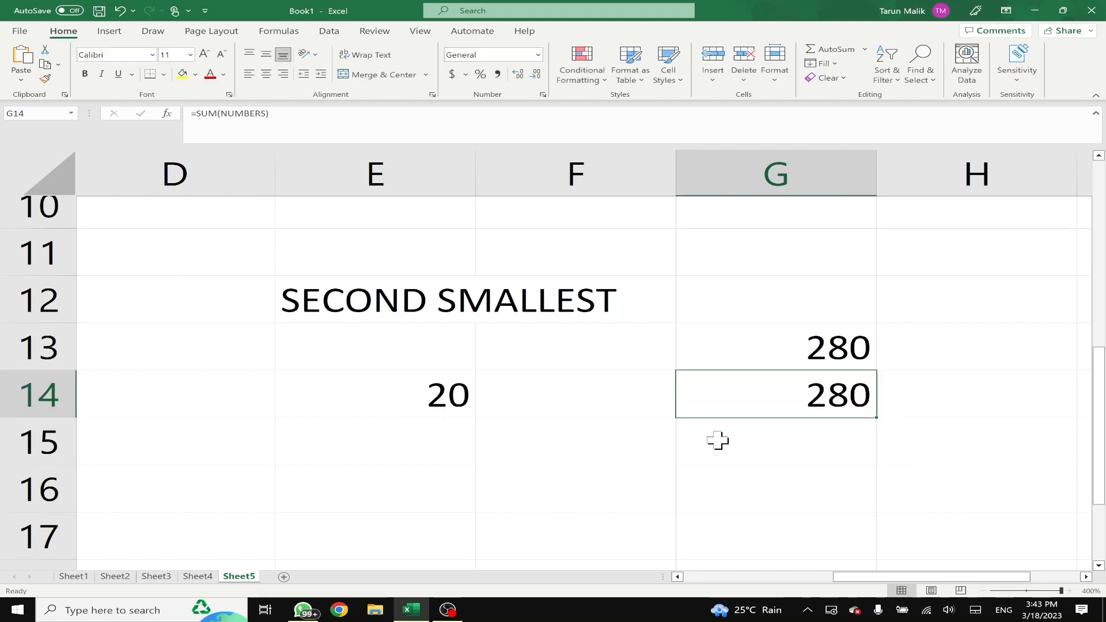
click(717, 442)
click(78, 576)
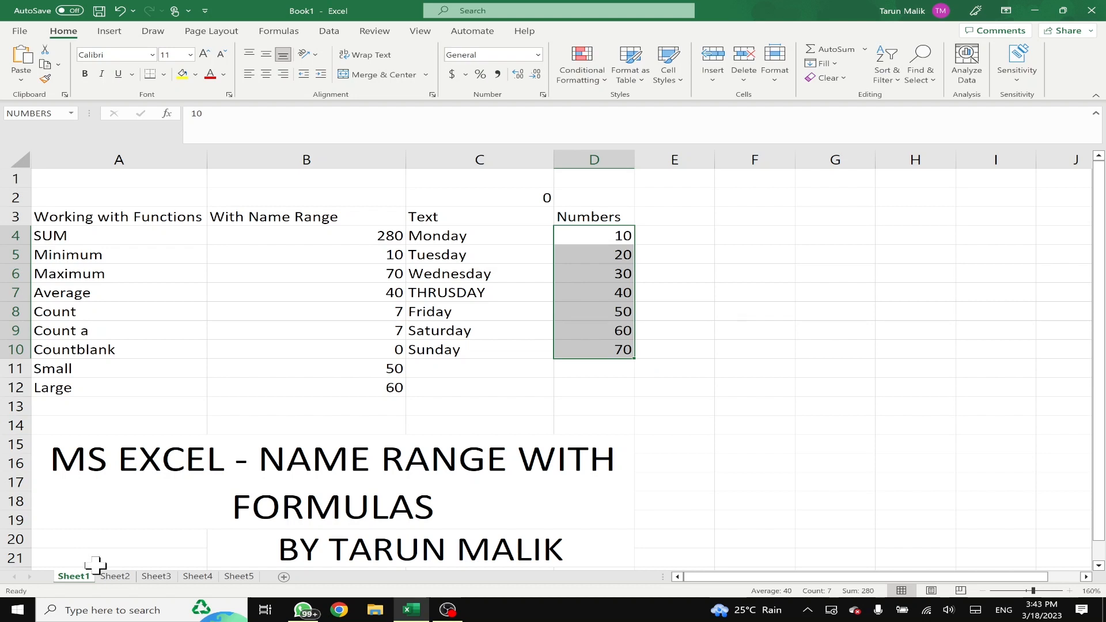